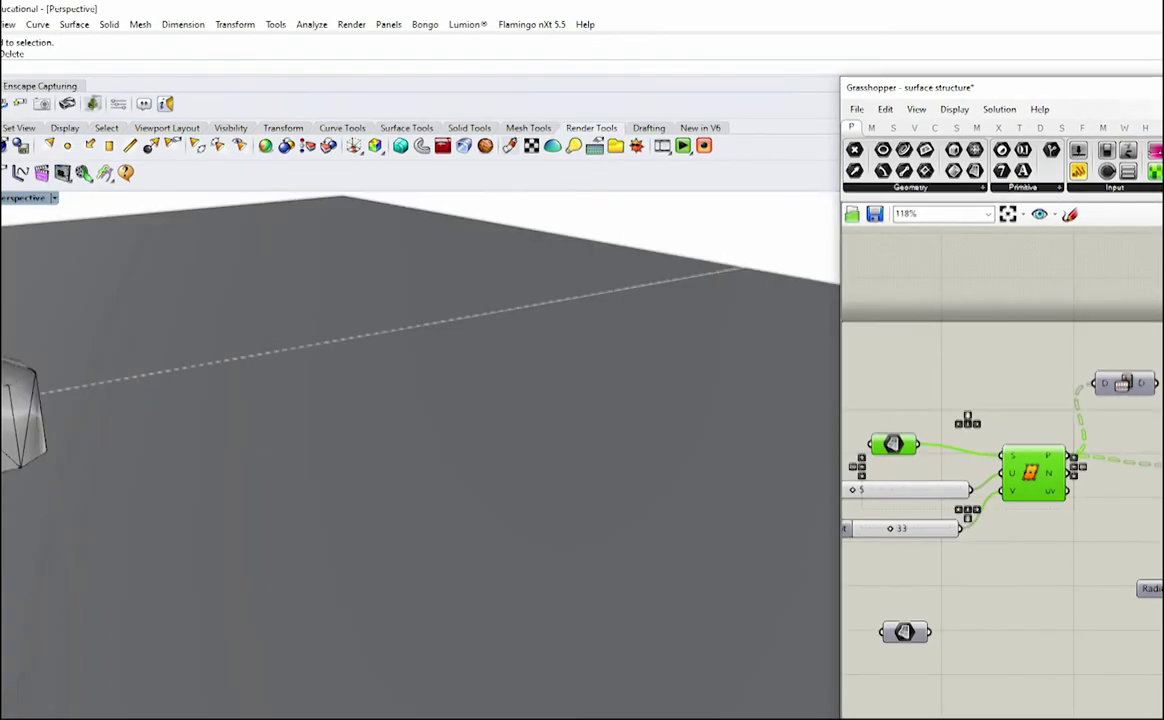
Draw a corner-to-corner rectangle on the open area of the ground plane, away from the trees.
key(Delete)
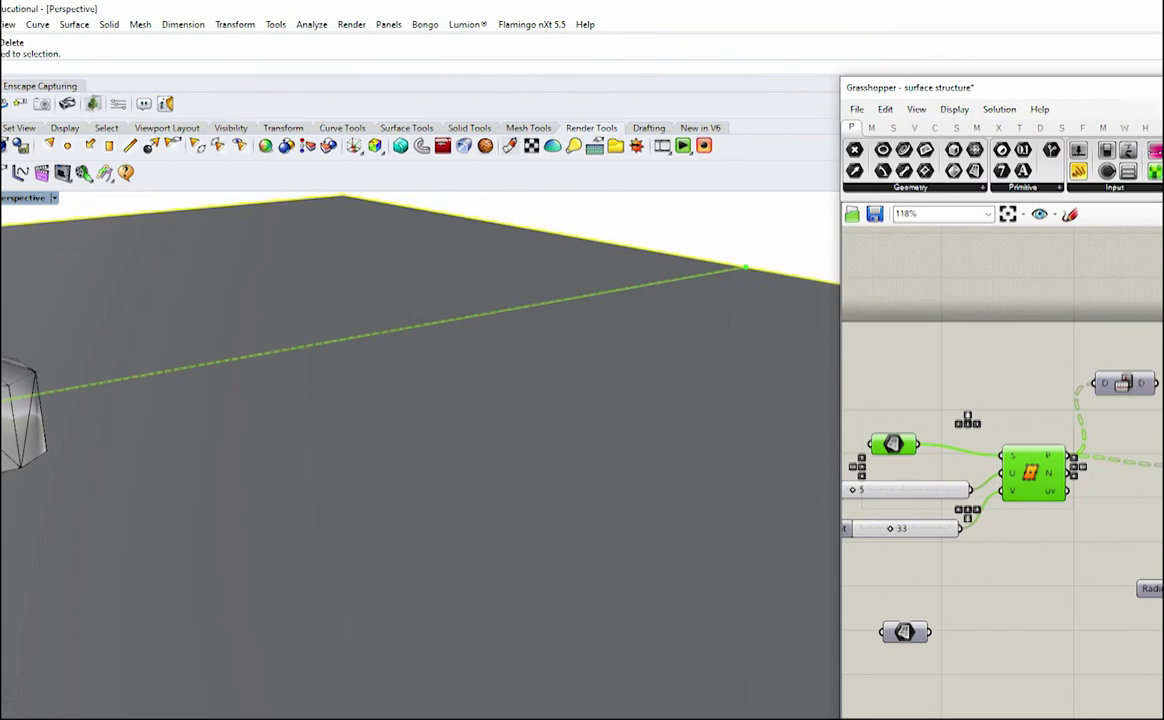
text(re)
key(Return)
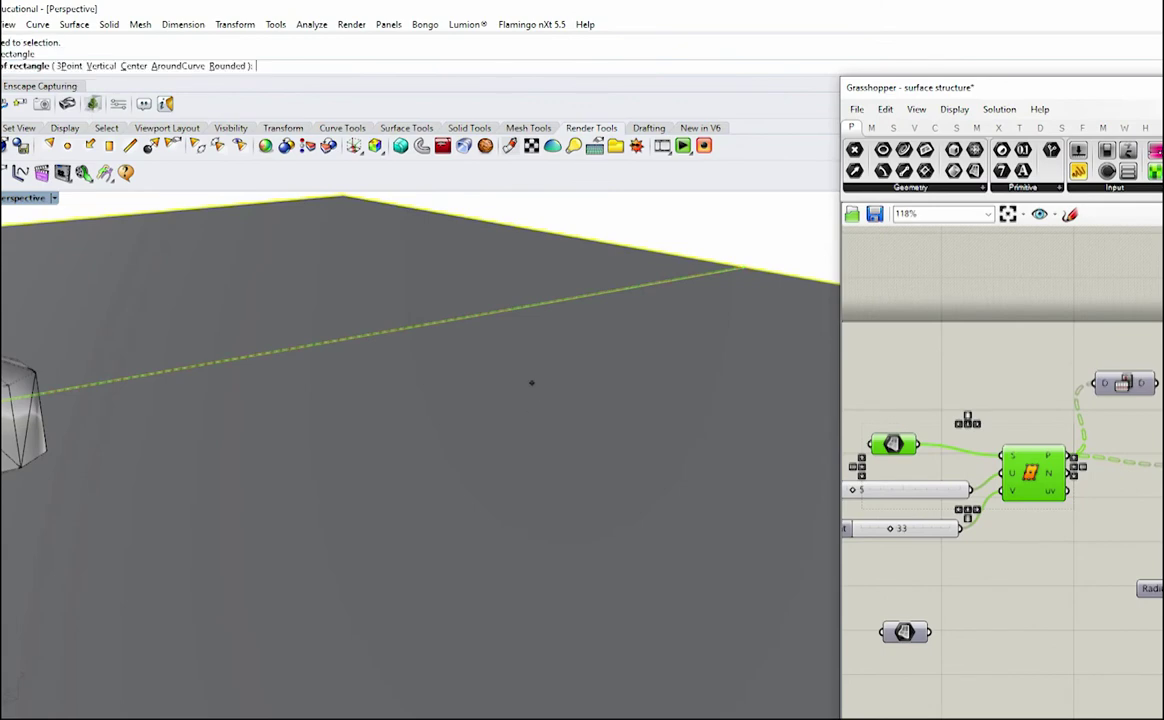
click(531, 383)
click(576, 553)
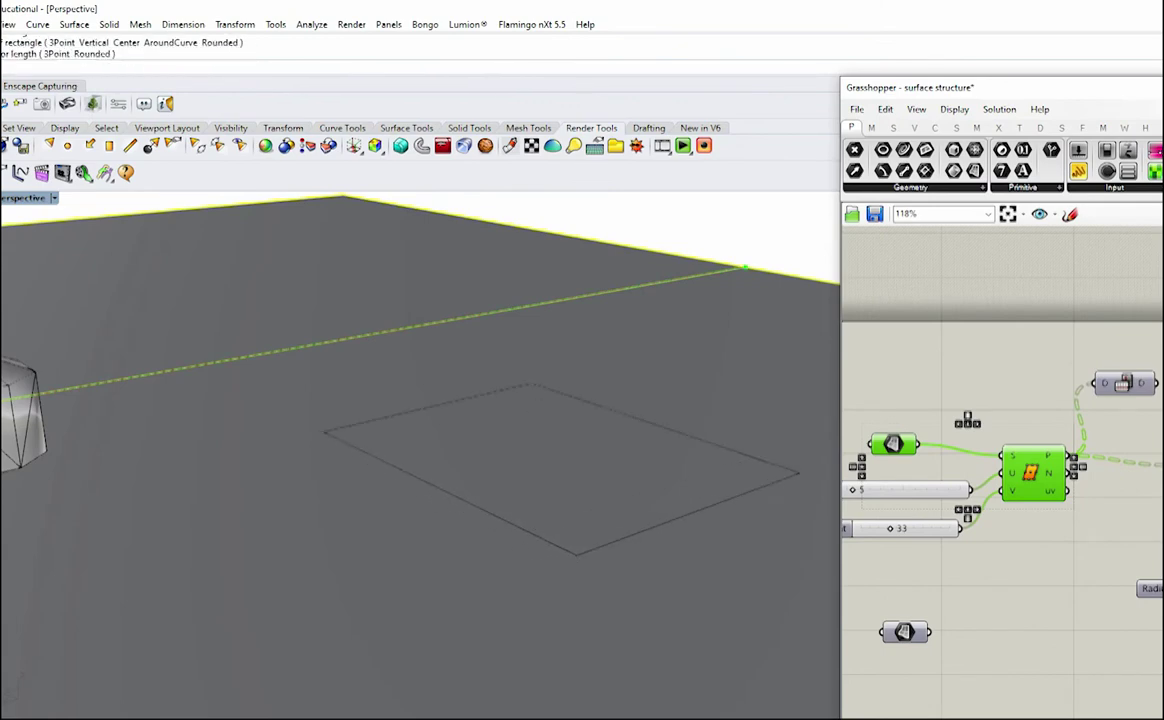
Create a planar surface from the new rectangle with PlanarSrf.
click(618, 540)
click(656, 584)
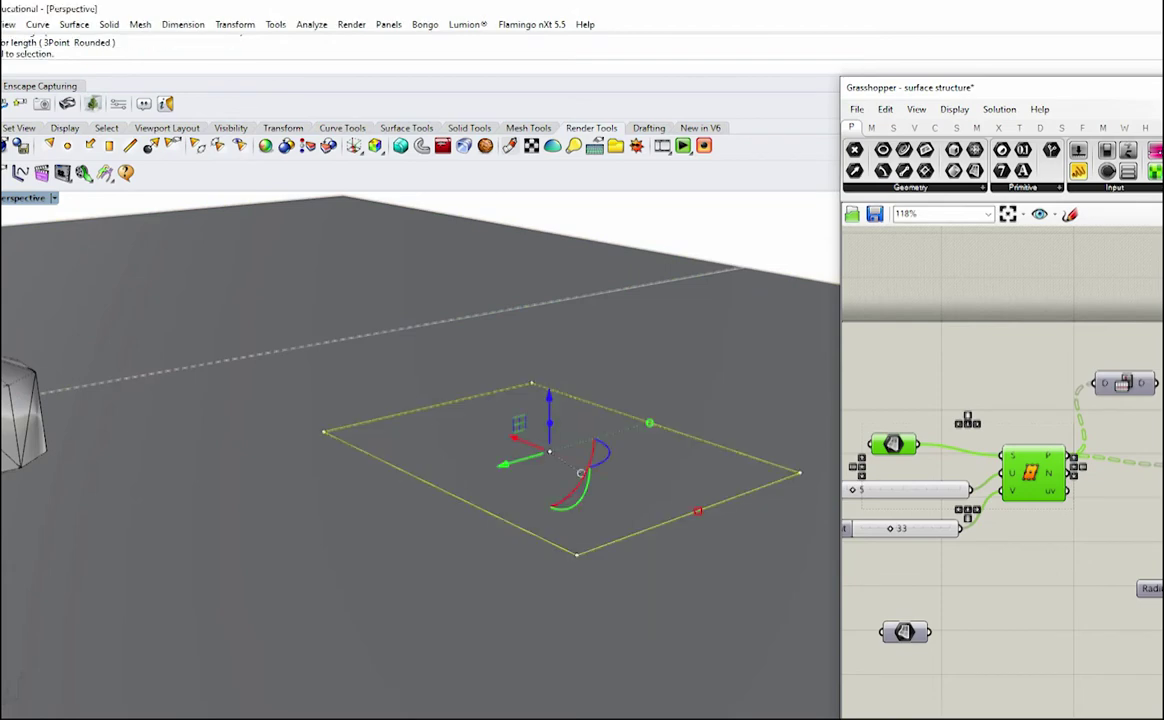
text(PlanarSrf)
key(Return)
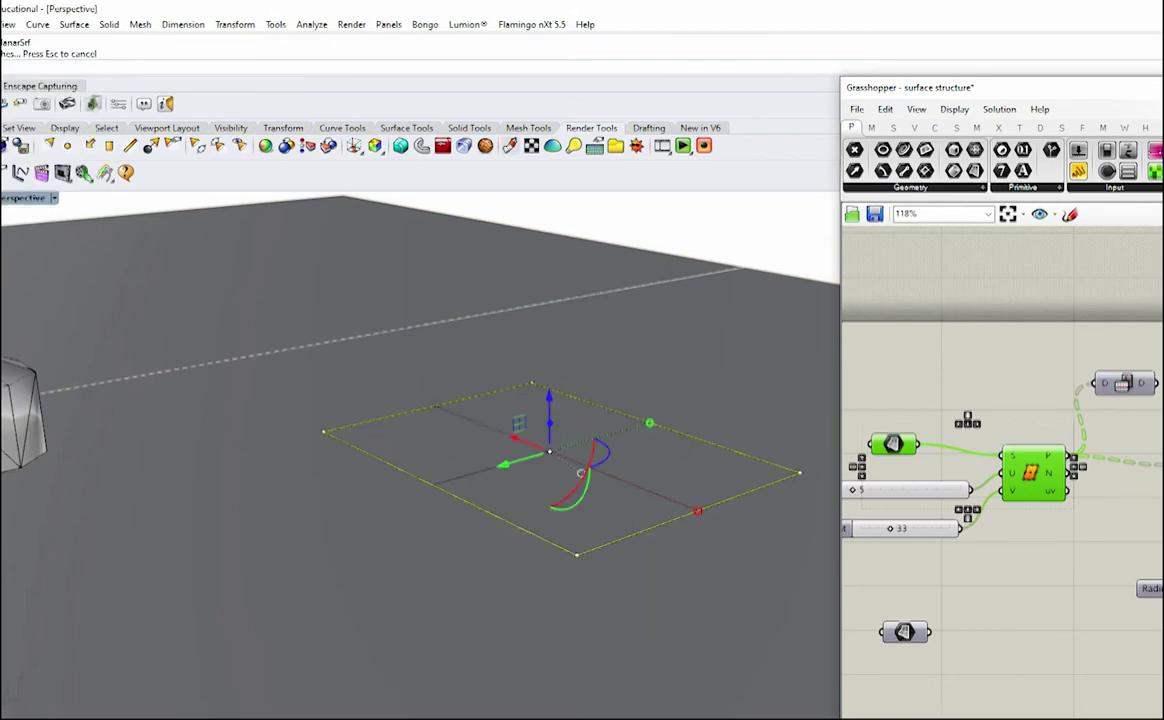
Rebuild the planar surface with a point count of 5 in U and 5 in V.
click(672, 519)
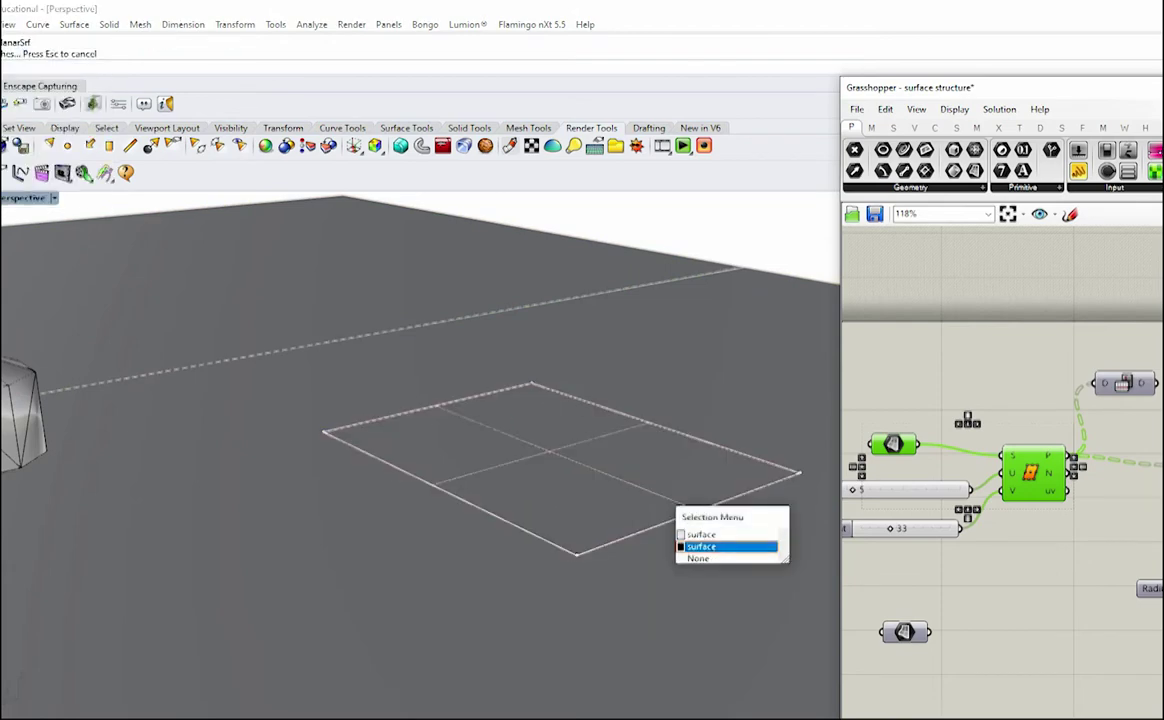
click(712, 546)
text(re)
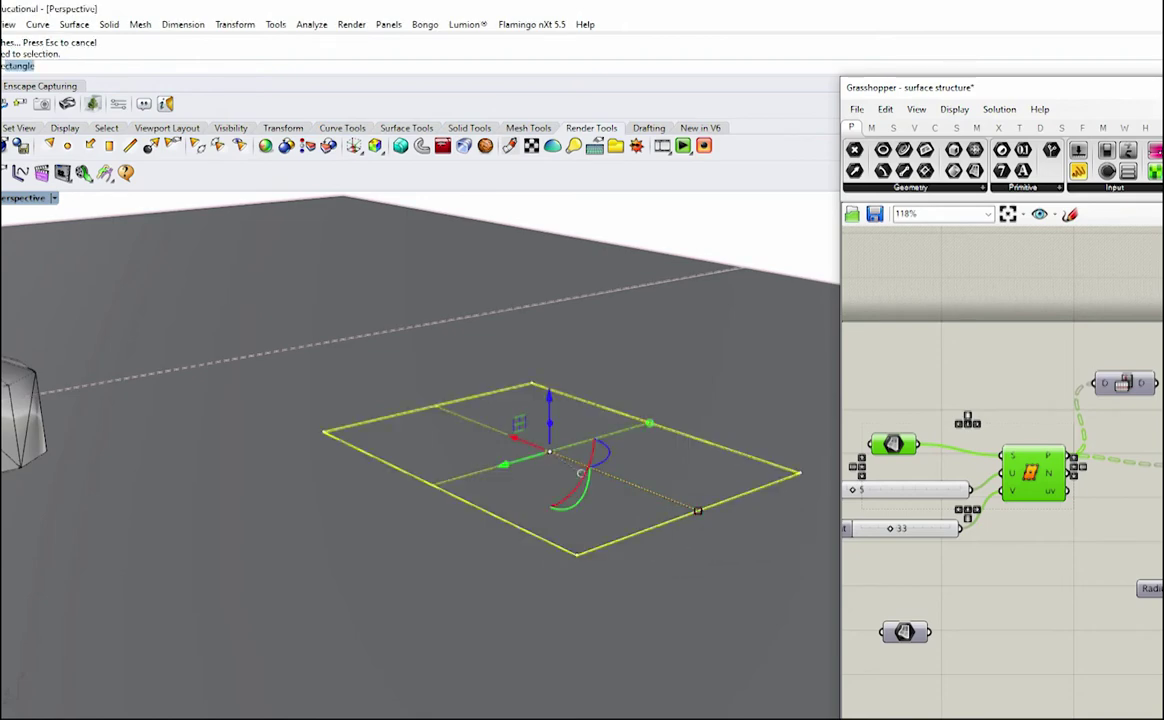
key(Return)
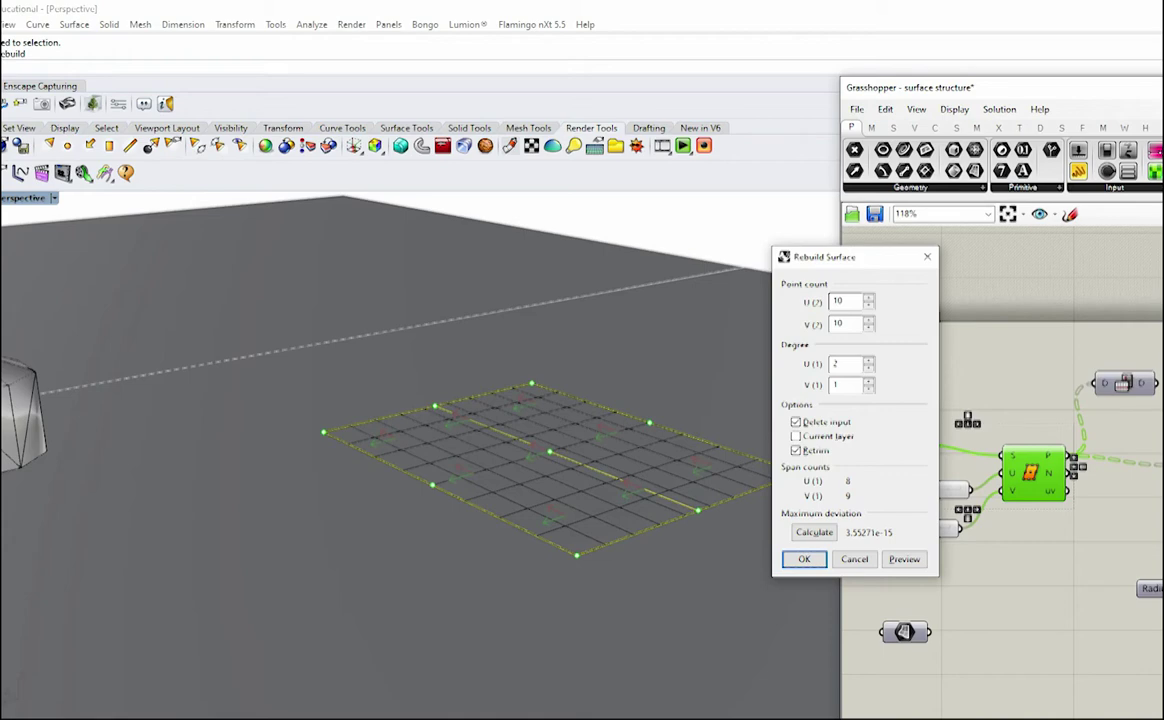
text(5)
key(Tab)
text(5)
key(Return)
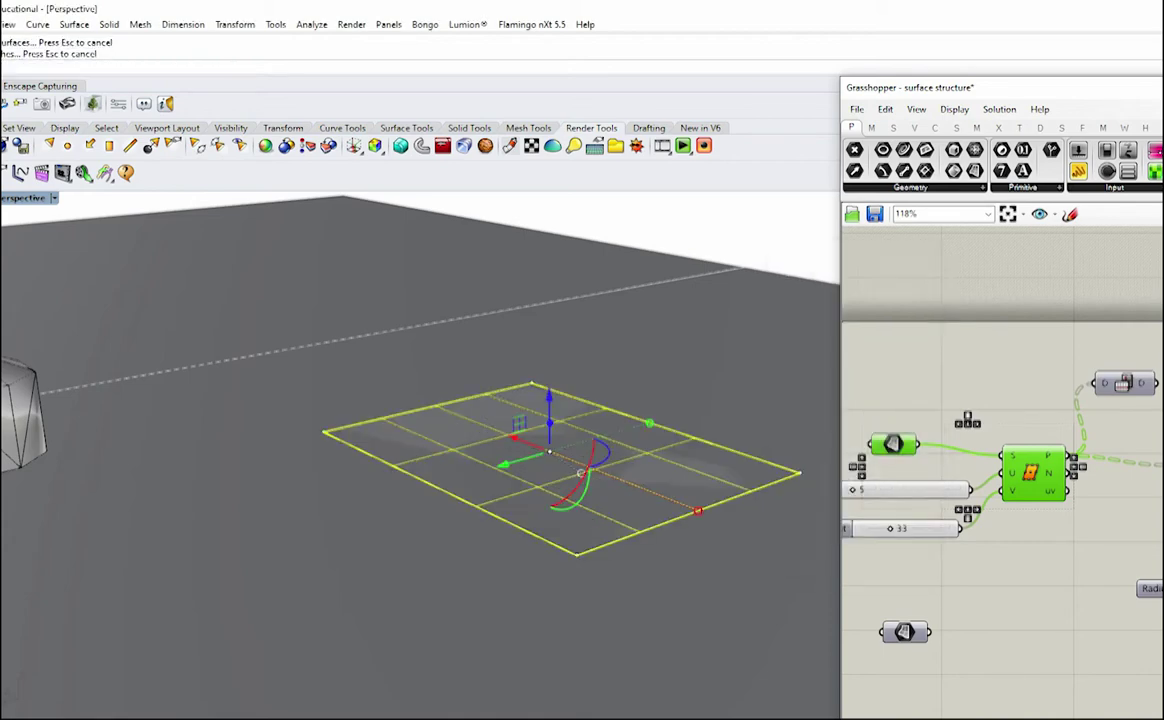
Show the rebuilt surface's control points and raise one interior point vertically to form a bump.
text(pointson)
key(Return)
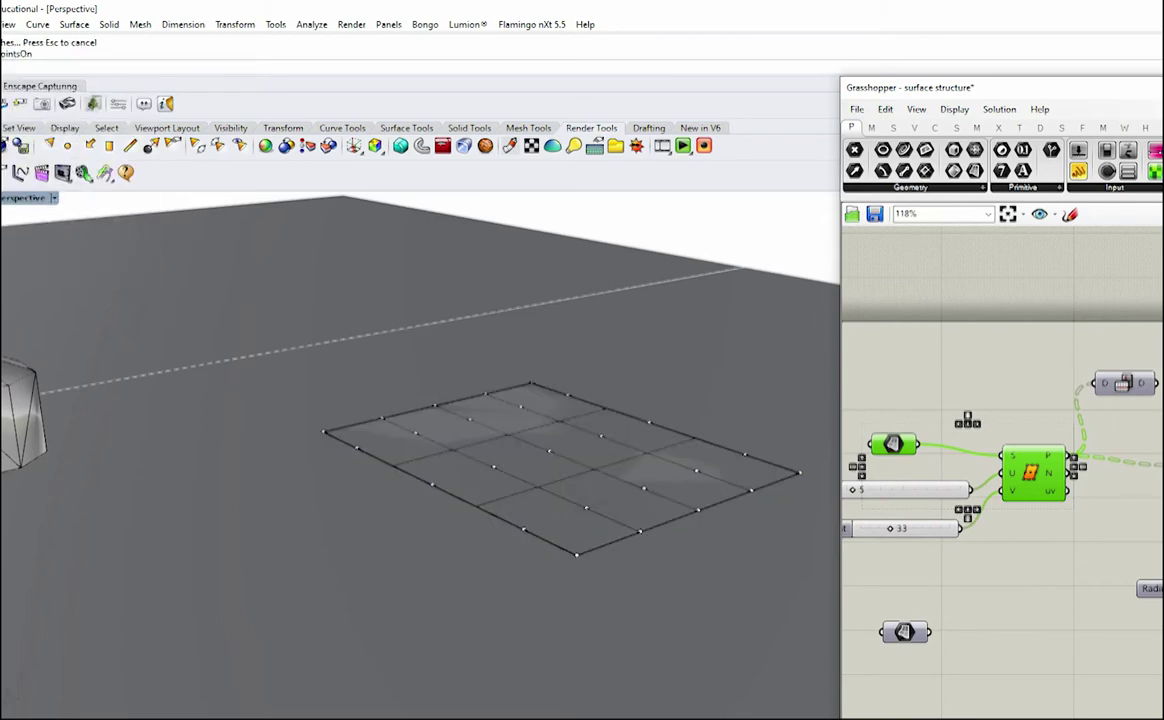
click(696, 470)
drag(694, 440, 700, 384)
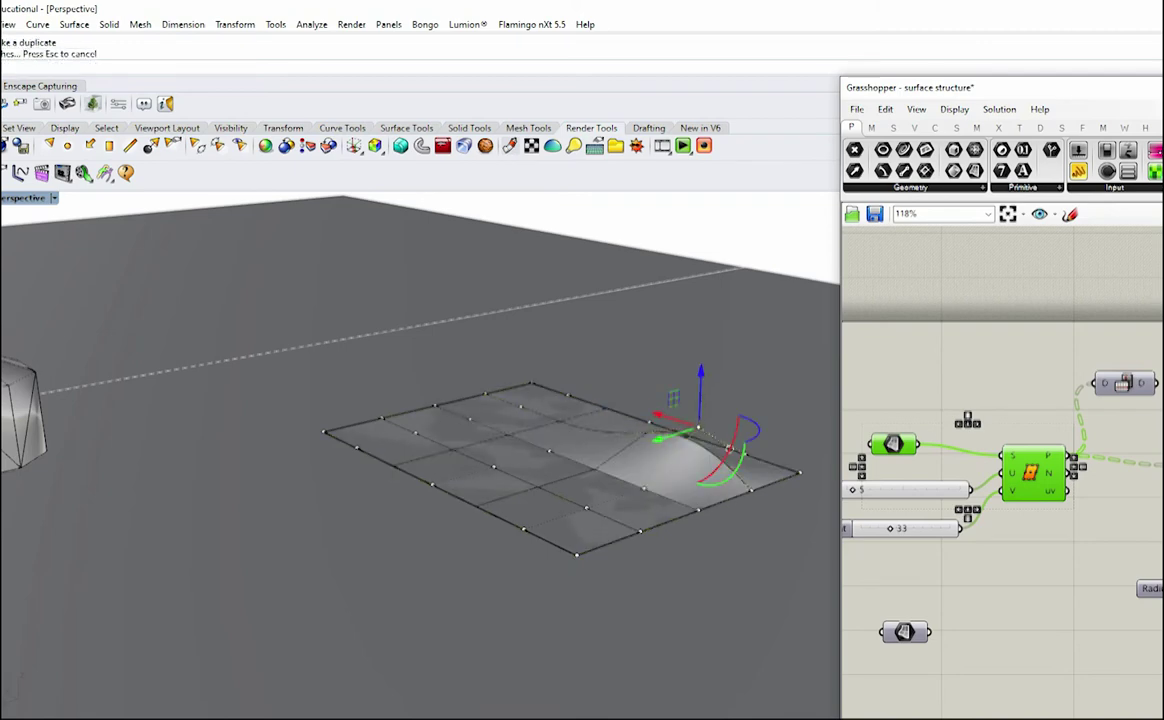
click(985, 585)
Reference the bumped surface in the unconnected Grasshopper Surface parameter using Set one Surface.
click(580, 460)
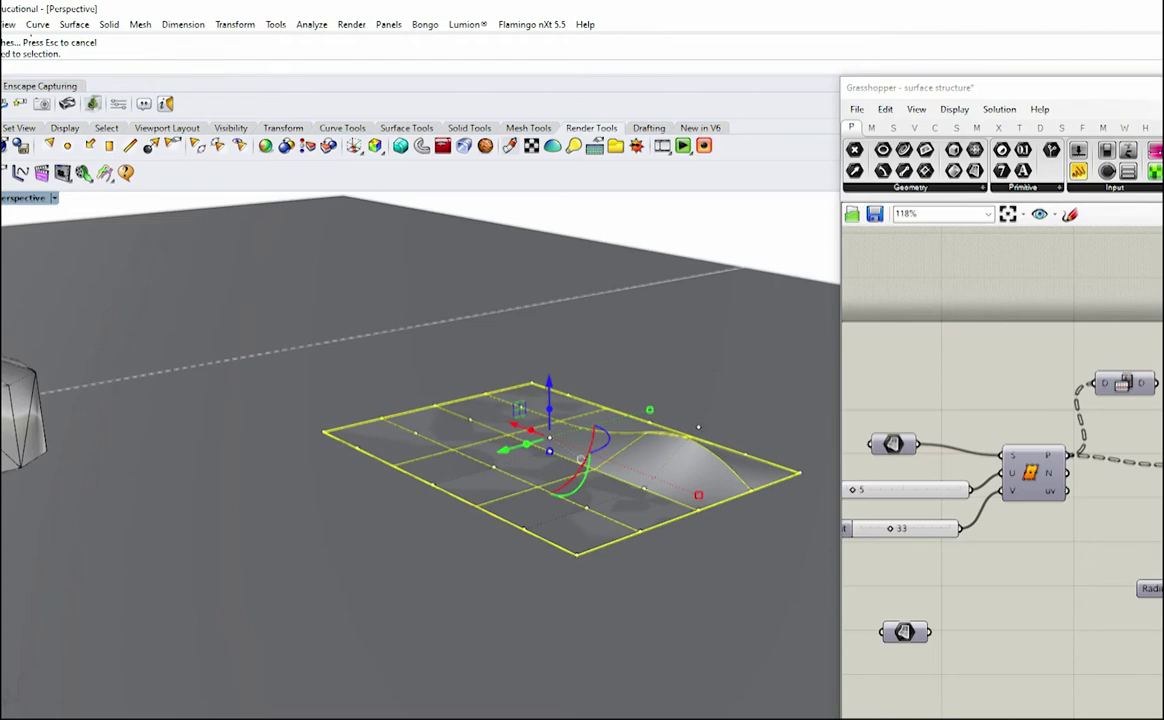
right_click(893, 443)
click(900, 601)
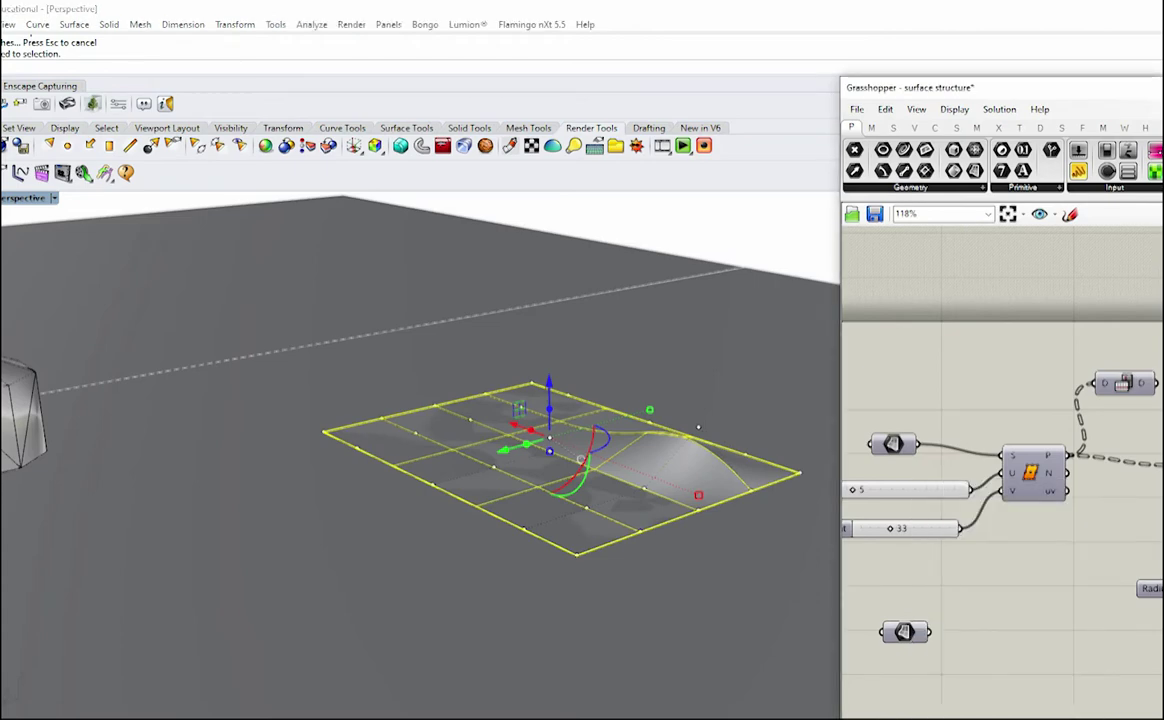
right_click(893, 443)
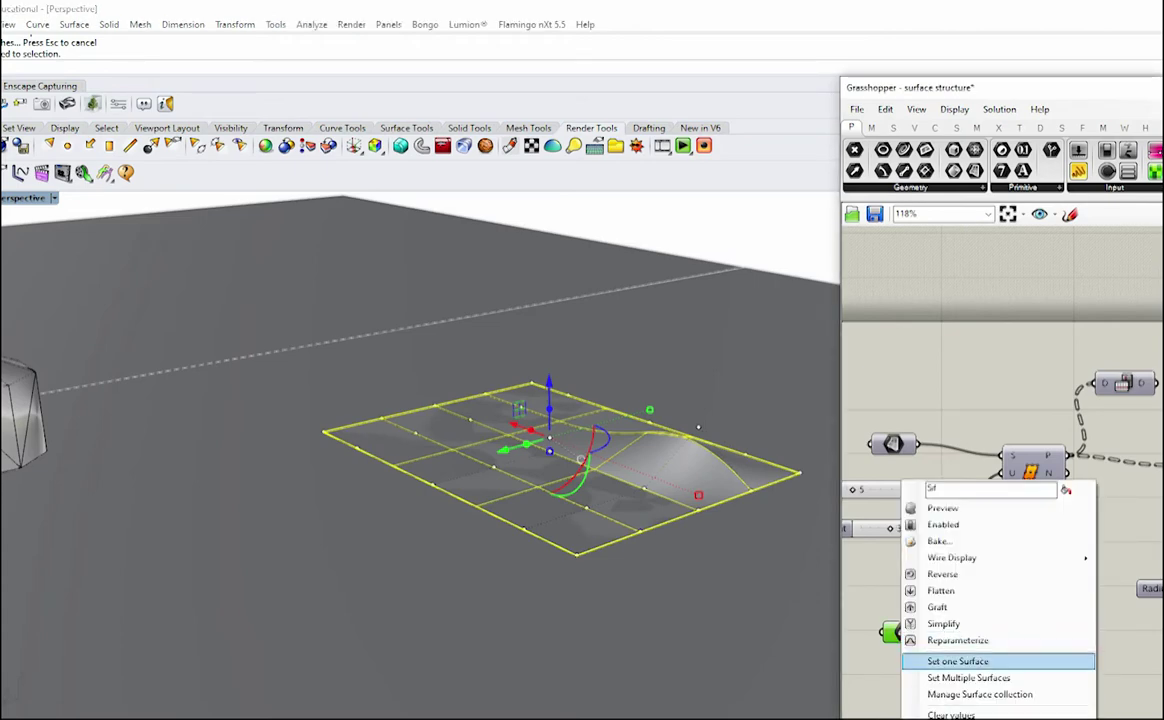
click(897, 657)
Turn on the unconnected Surface parameter's preview and shift the component slightly upward on the canvas.
middle_click(912, 634)
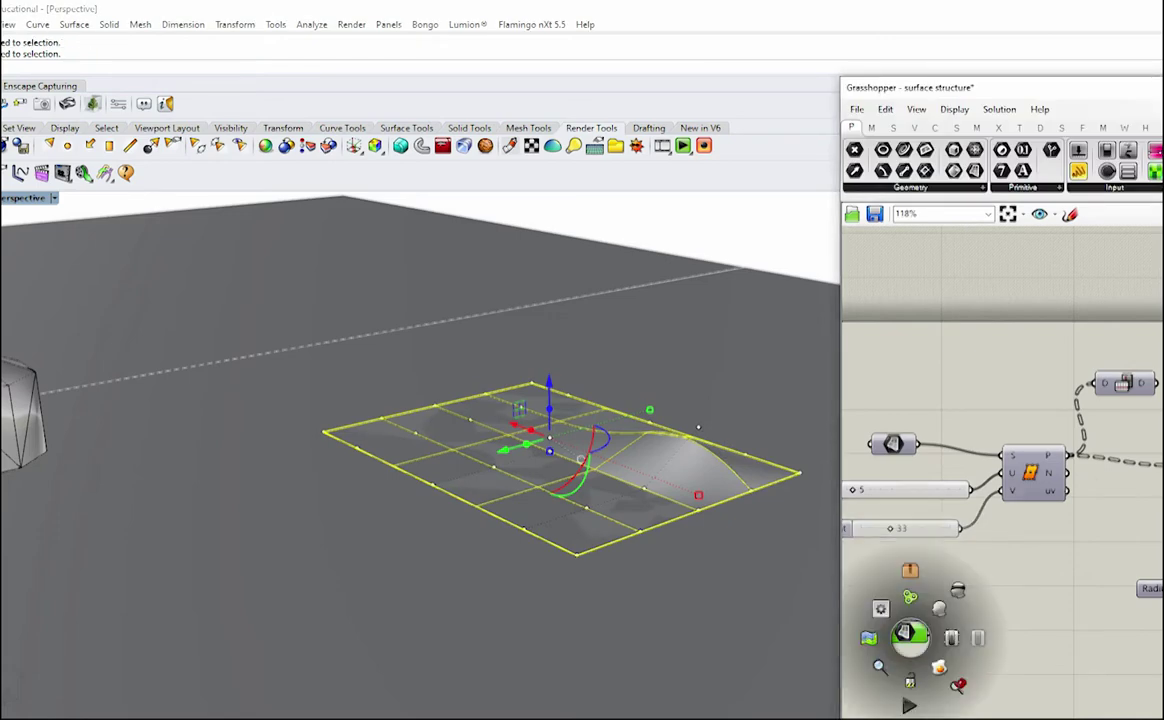
click(940, 610)
click(960, 606)
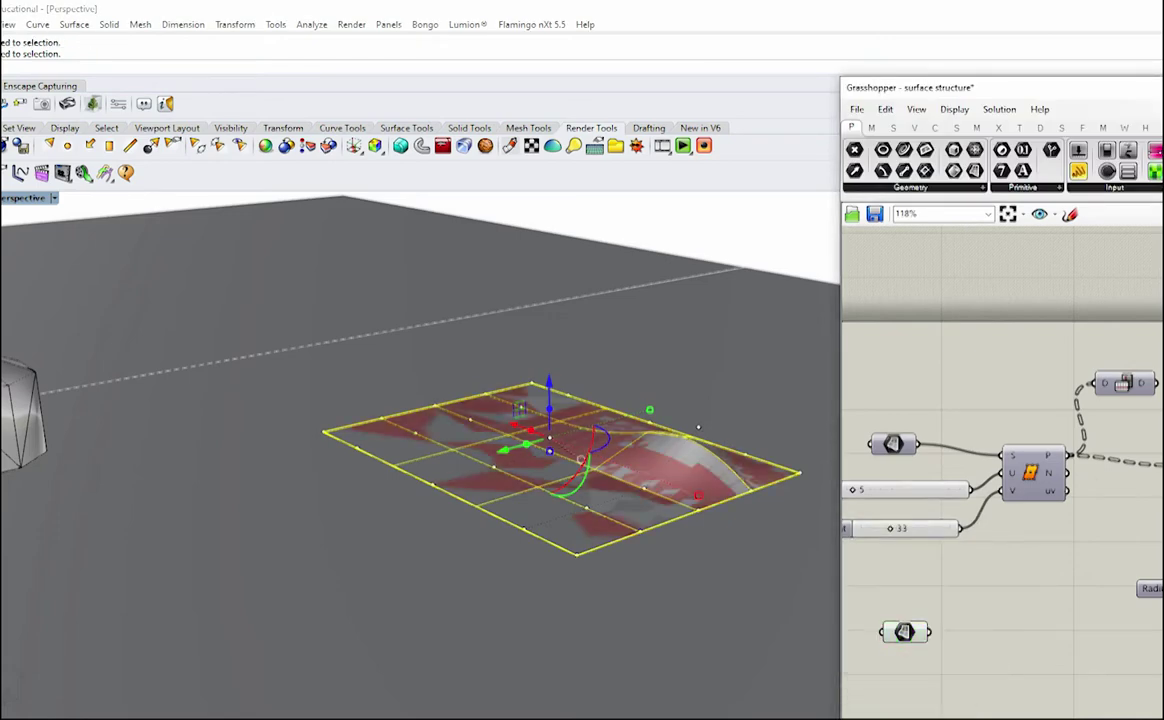
drag(904, 631, 900, 599)
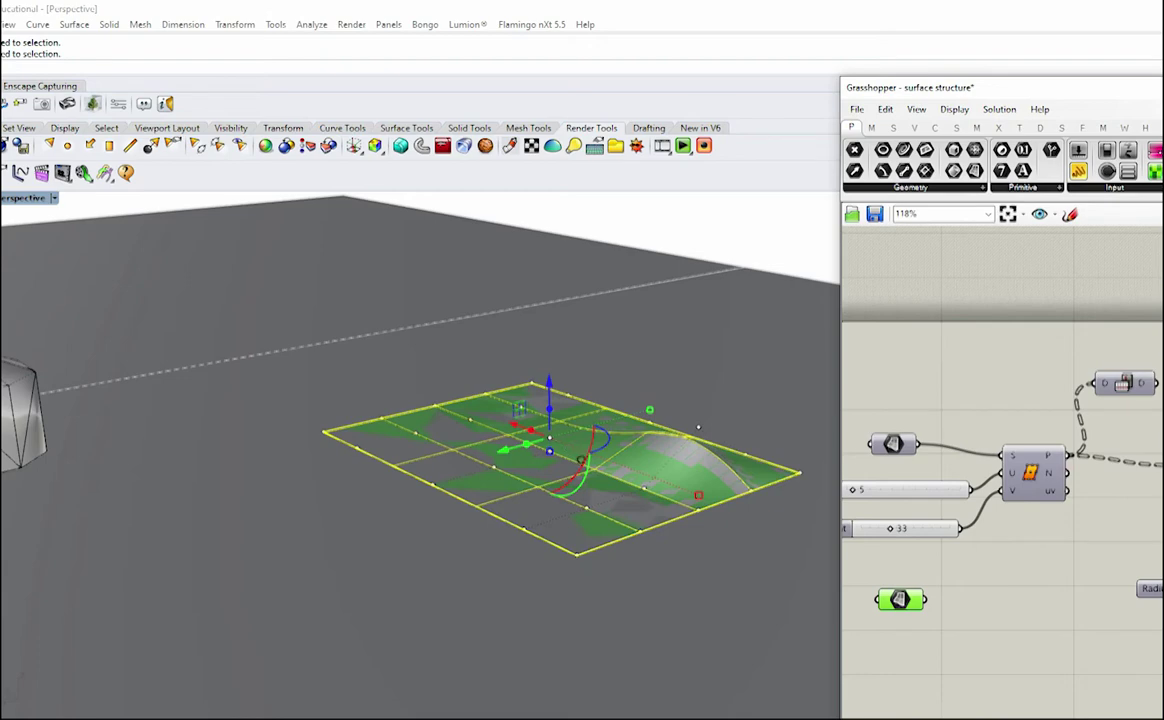
key(Escape)
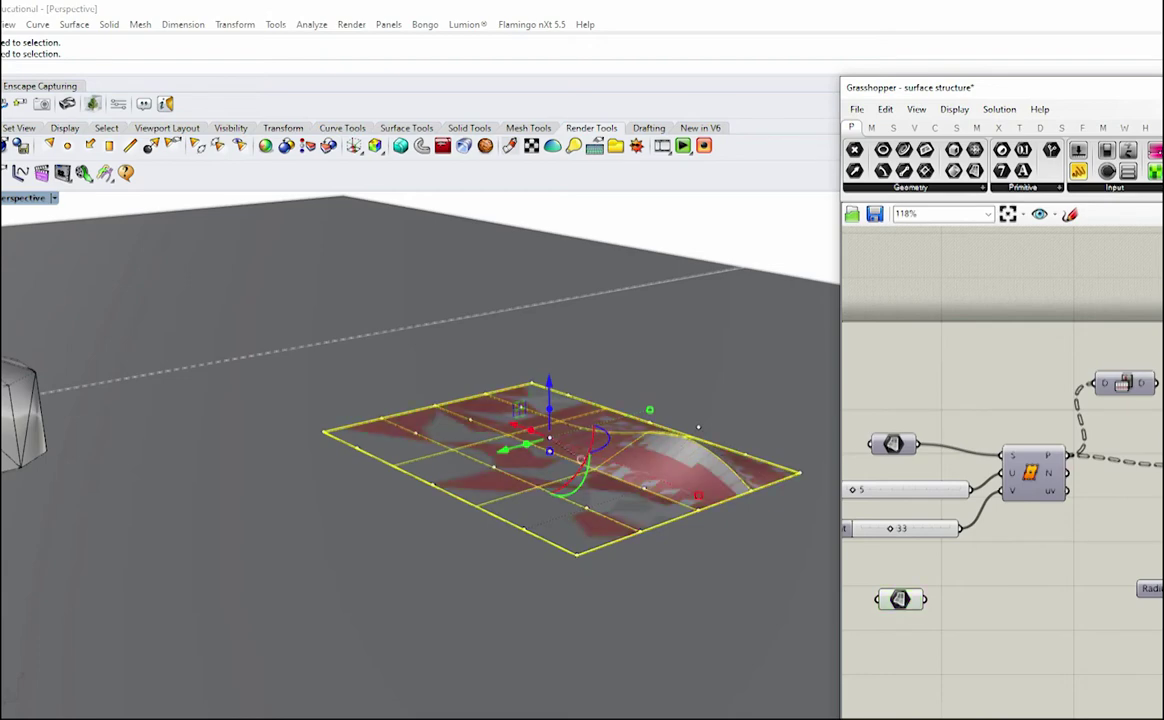
Hide the unconnected Surface parameter's preview and show the preview of the Surface parameter feeding Divide Surface.
click(900, 599)
middle_click(900, 599)
click(962, 586)
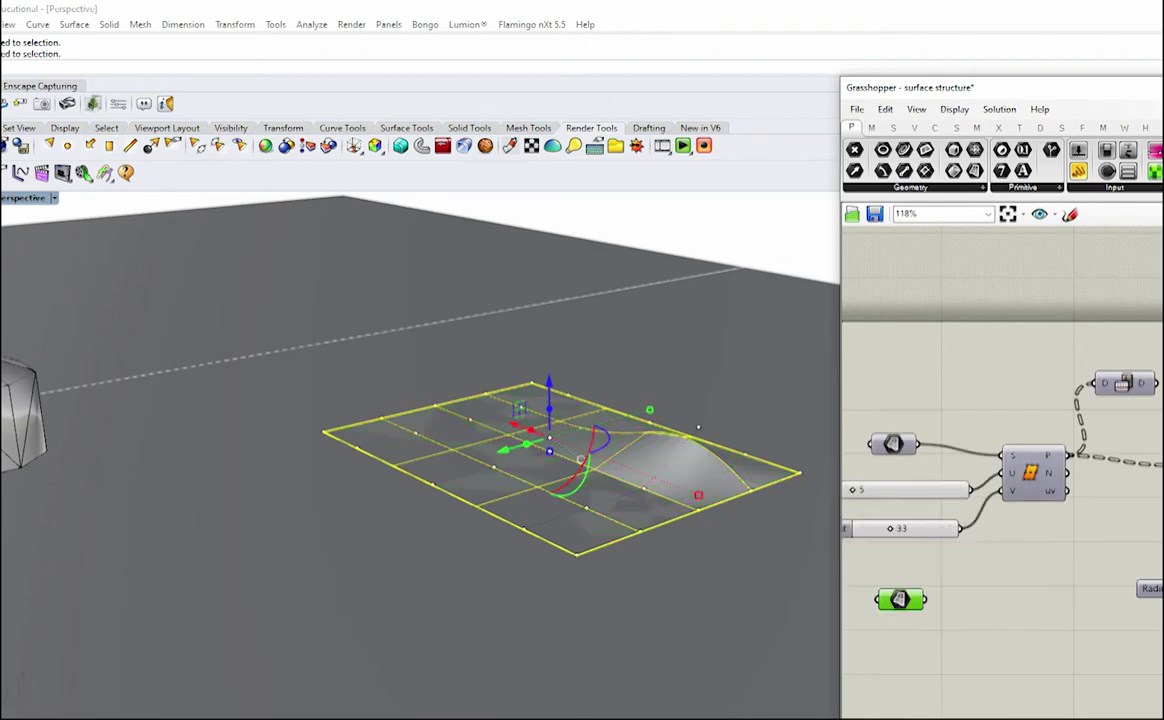
click(893, 444)
middle_click(891, 442)
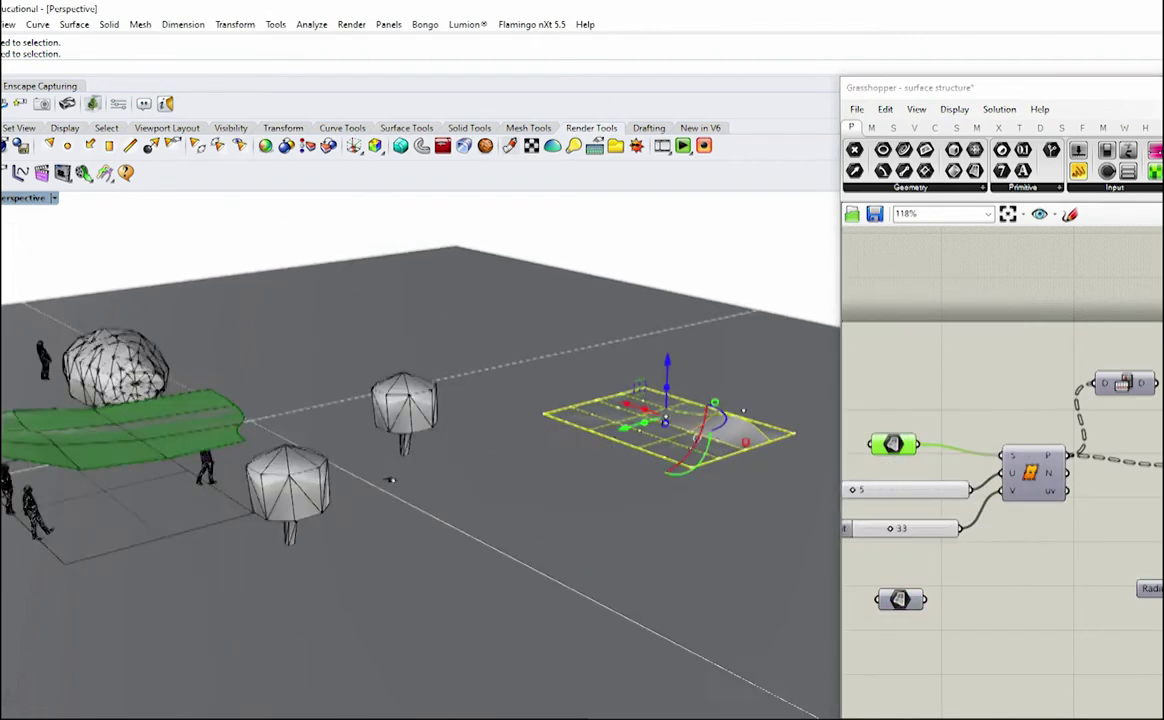
scroll(420, 450, down, 3)
scroll(560, 450, up, 5)
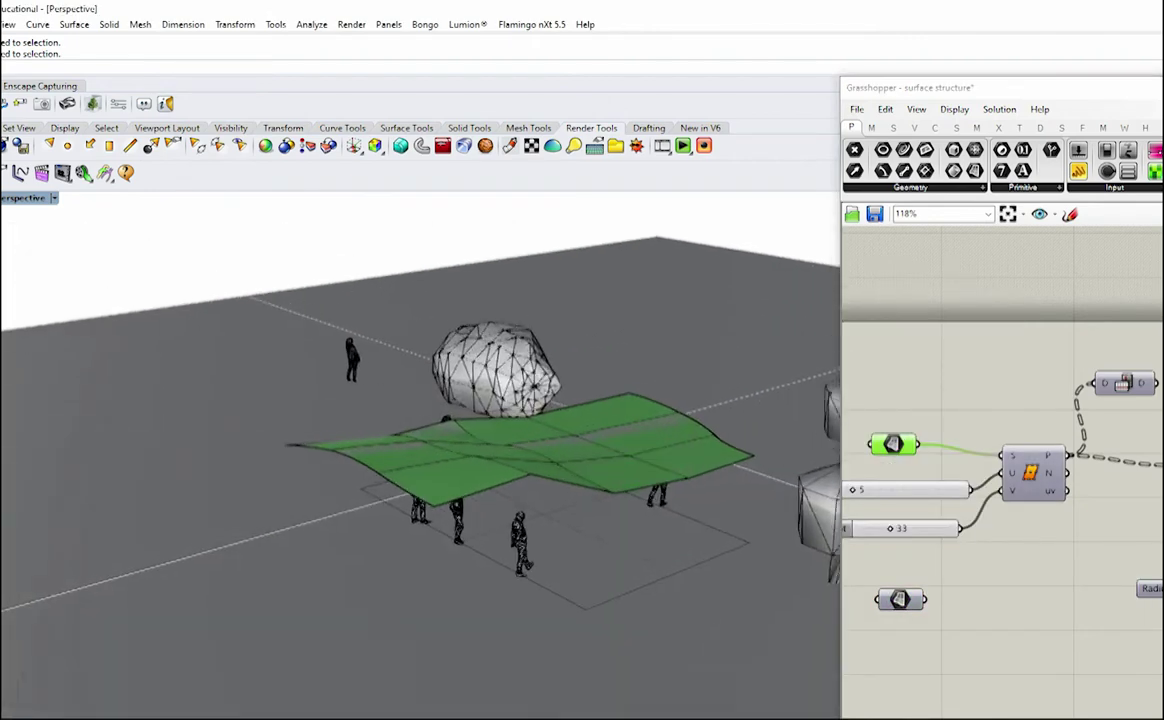
scroll(420, 450, up, 2)
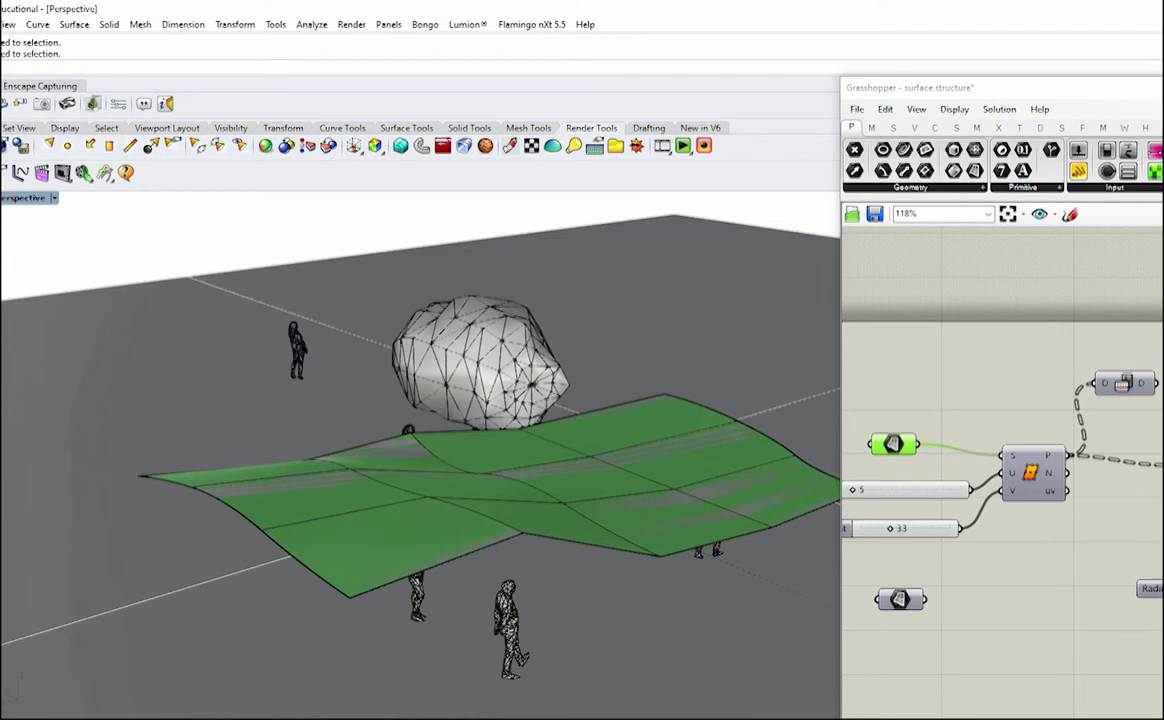
Examine the Divide Surface component and the surface parameter and U and V count sliders wired into it.
scroll(1100, 574, down, 1)
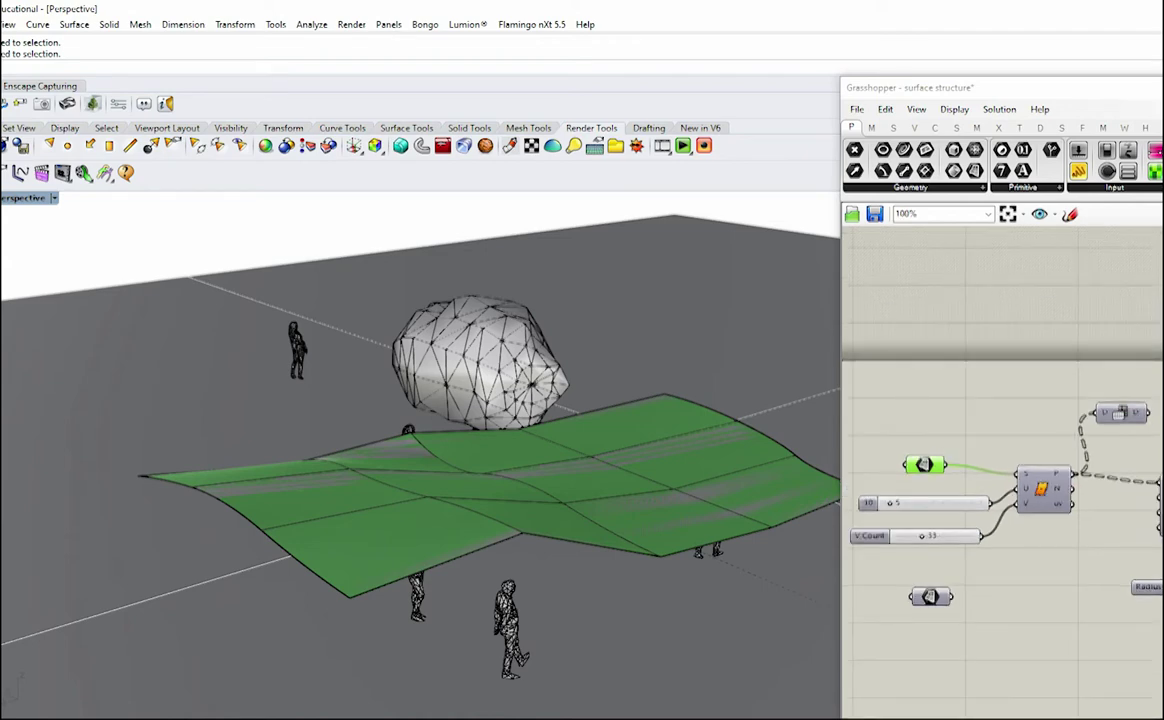
scroll(885, 482, up, 4)
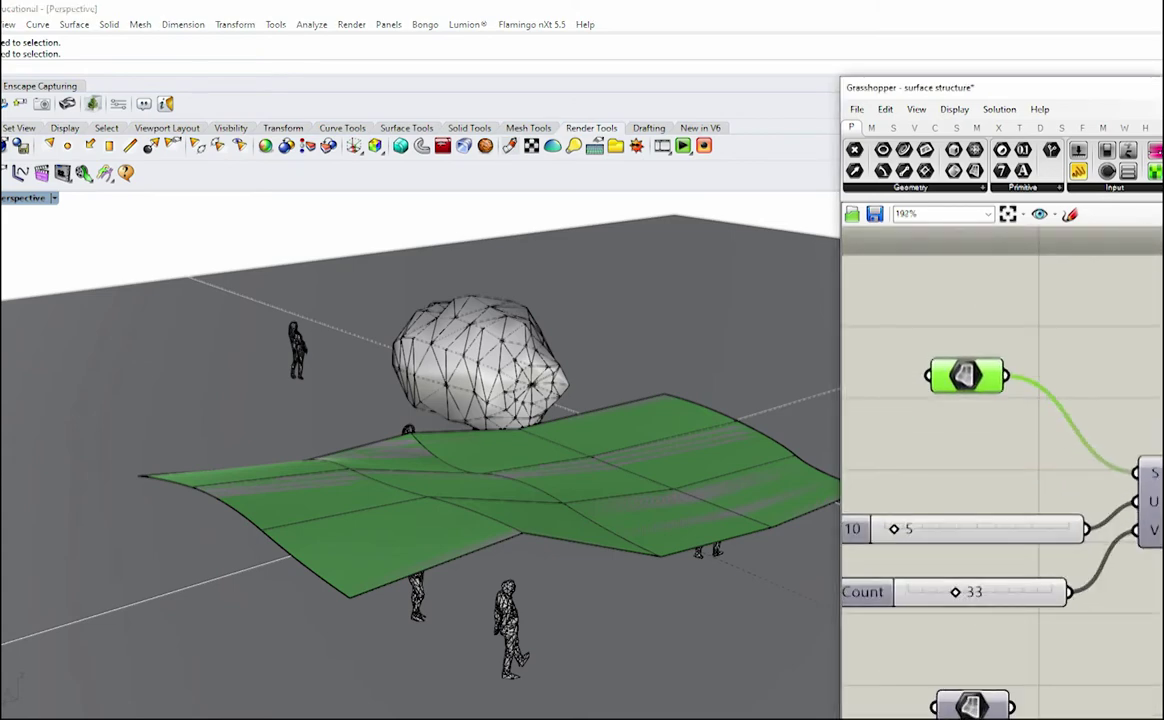
scroll(951, 443, down, 1)
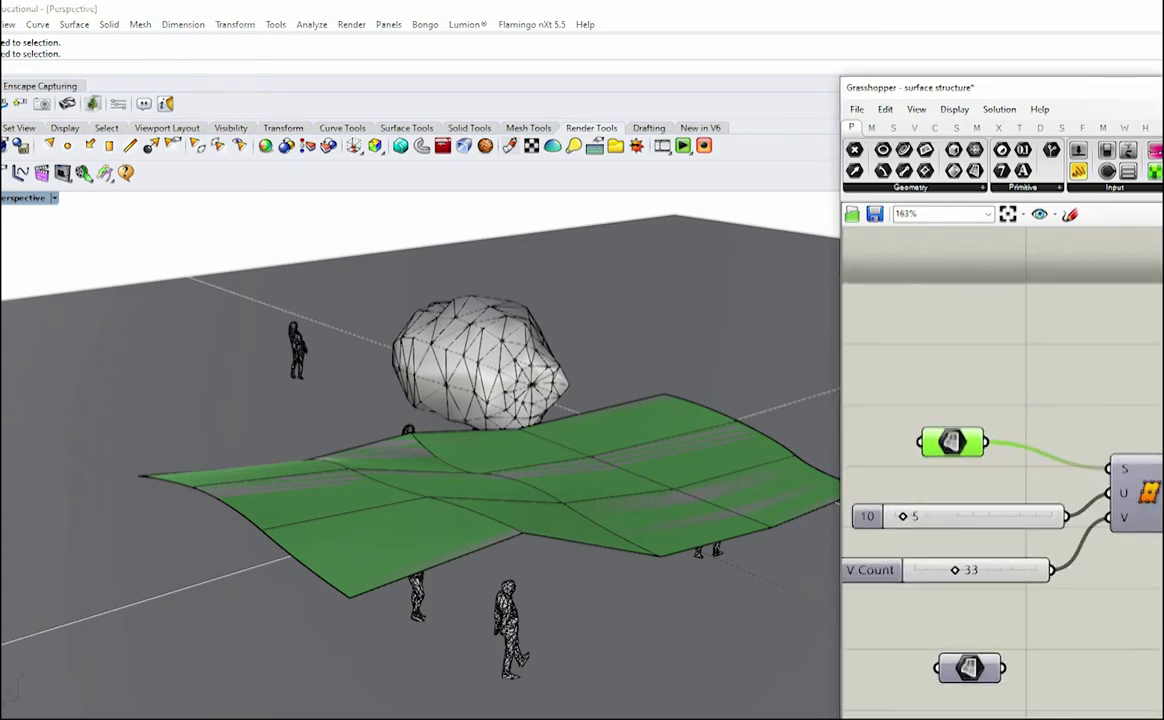
click(1148, 504)
scroll(1148, 504, down, 1)
scroll(1148, 504, up, 3)
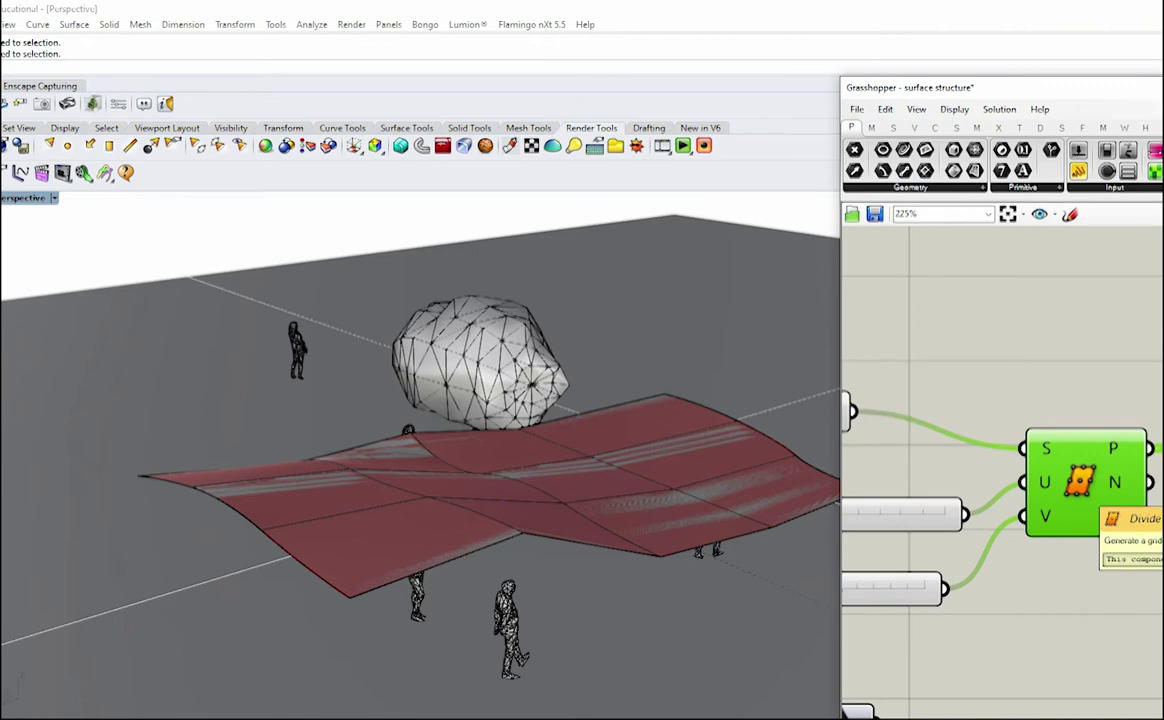
scroll(1055, 493, down, 5)
scroll(1160, 493, up, 5)
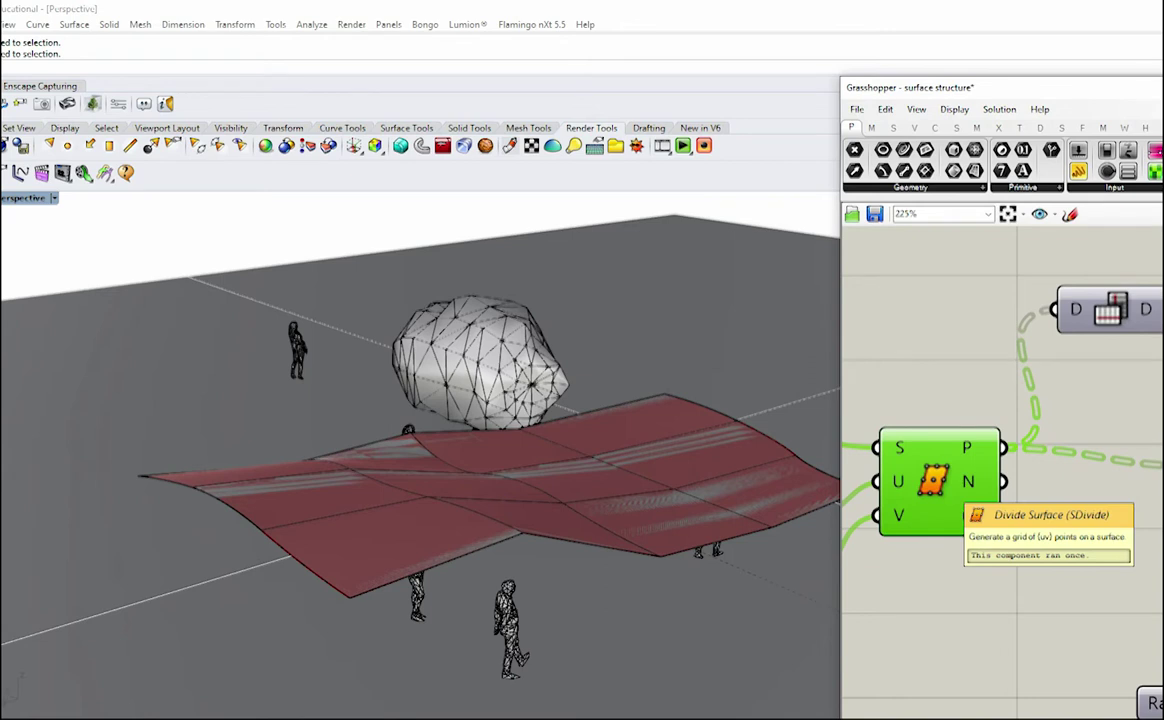
scroll(957, 487, down, 4)
scroll(855, 503, up, 3)
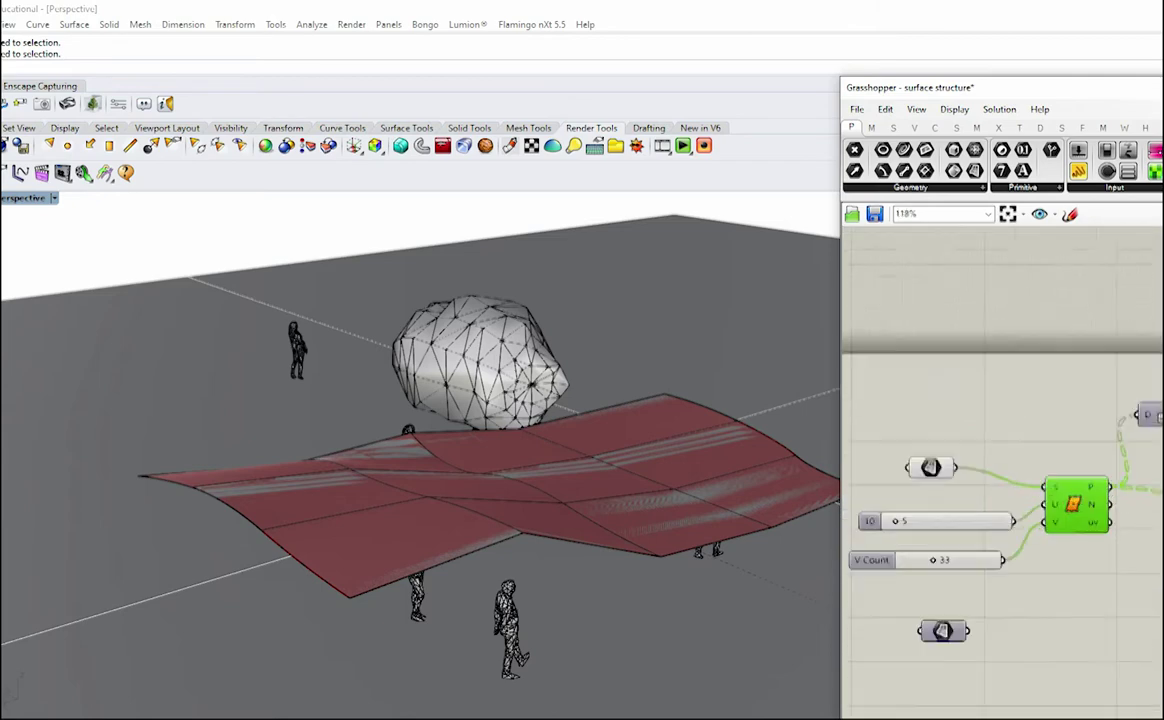
scroll(912, 527, up, 3)
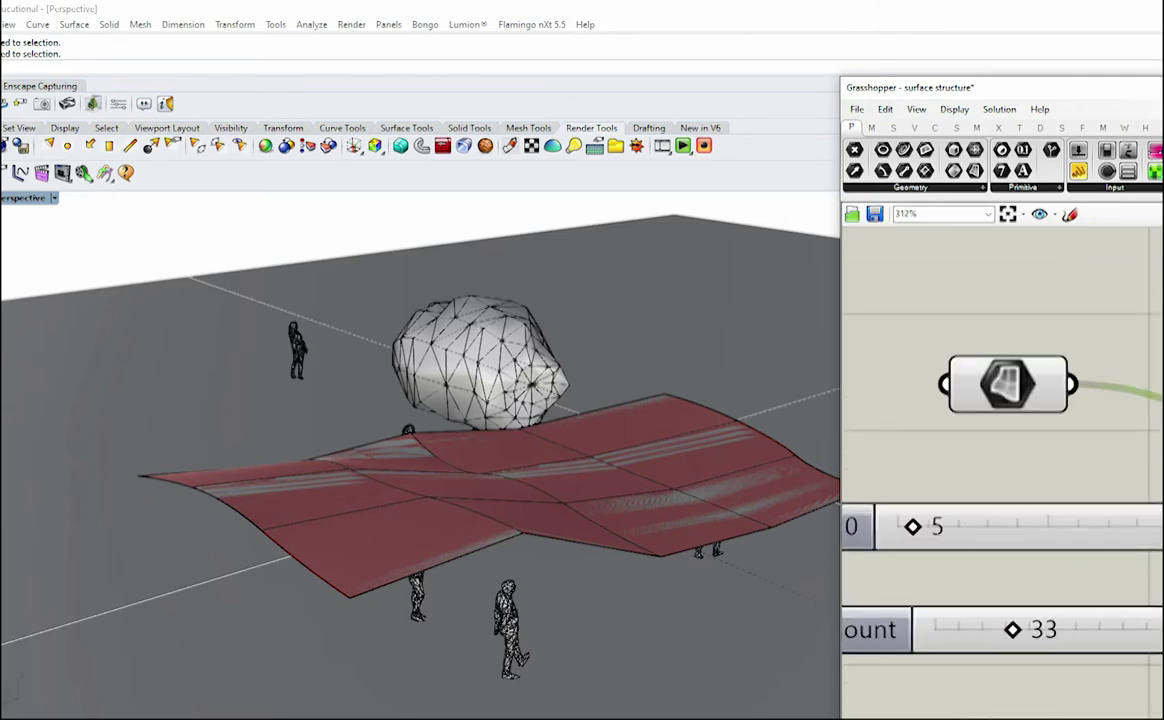
scroll(1004, 466, down, 4)
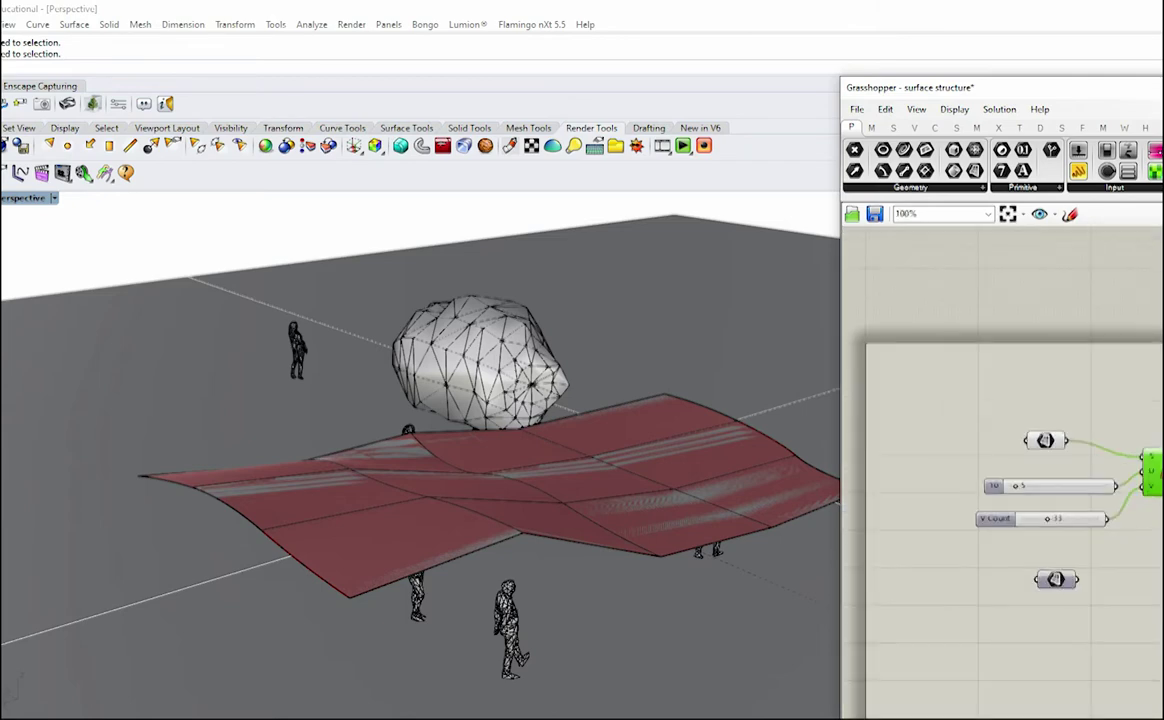
Turn on the Divide Surface preview and set its U count to 16 and V count to 48.
middle_click(1163, 477)
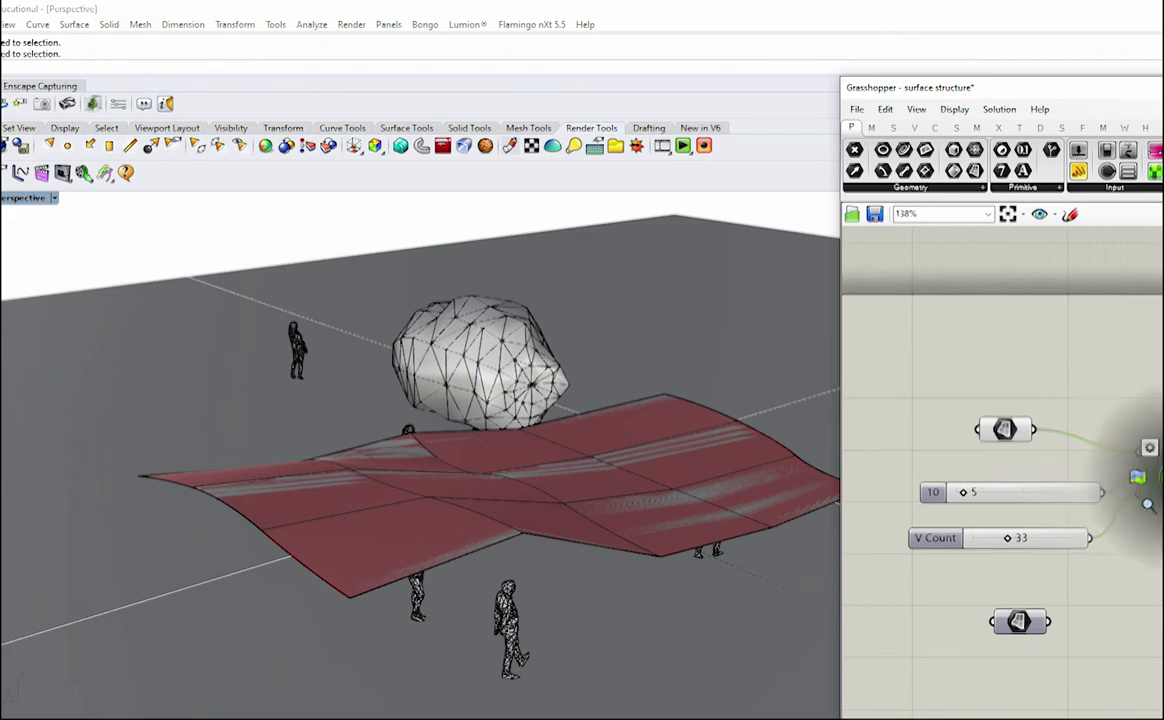
click(1163, 448)
scroll(949, 478, up, 2)
mouse_move(972, 501)
mouse_down()
mouse_move(1008, 501)
mouse_move(995, 501)
mouse_up()
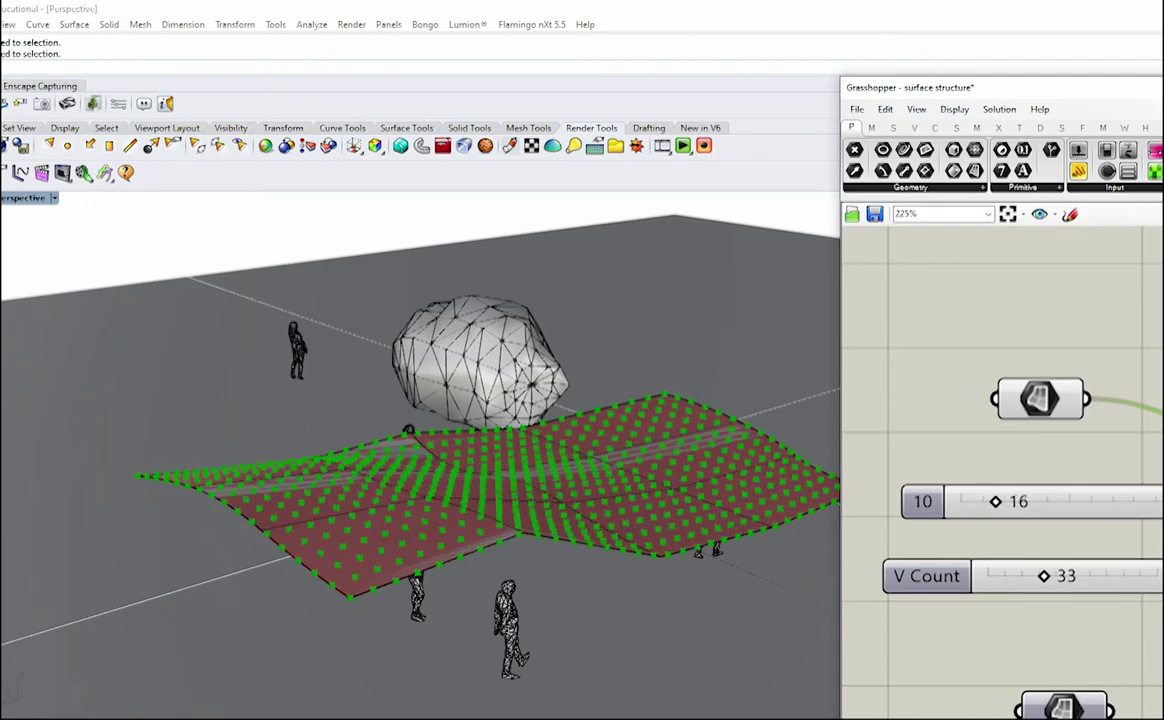
scroll(1043, 575, up, 3)
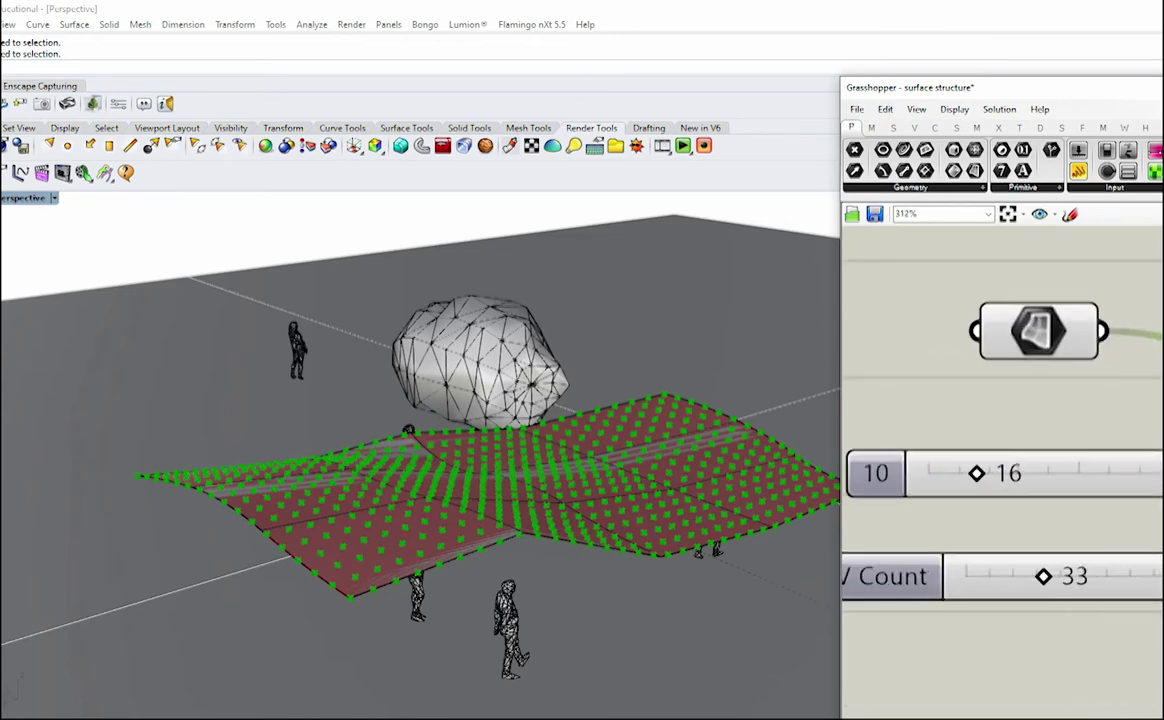
drag(1043, 576, 1078, 576)
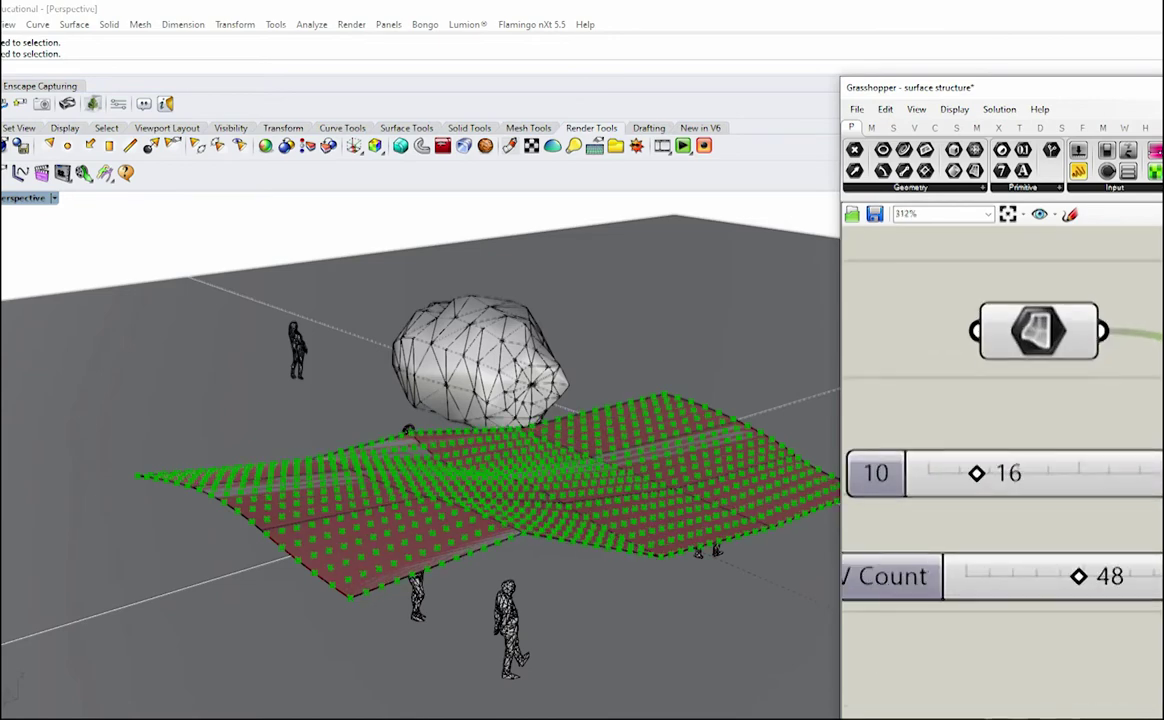
scroll(930, 572, down, 6)
scroll(992, 549, up, 4)
right_drag(1081, 539, 1068, 571)
scroll(1012, 555, down, 2)
scroll(1068, 571, up, 2)
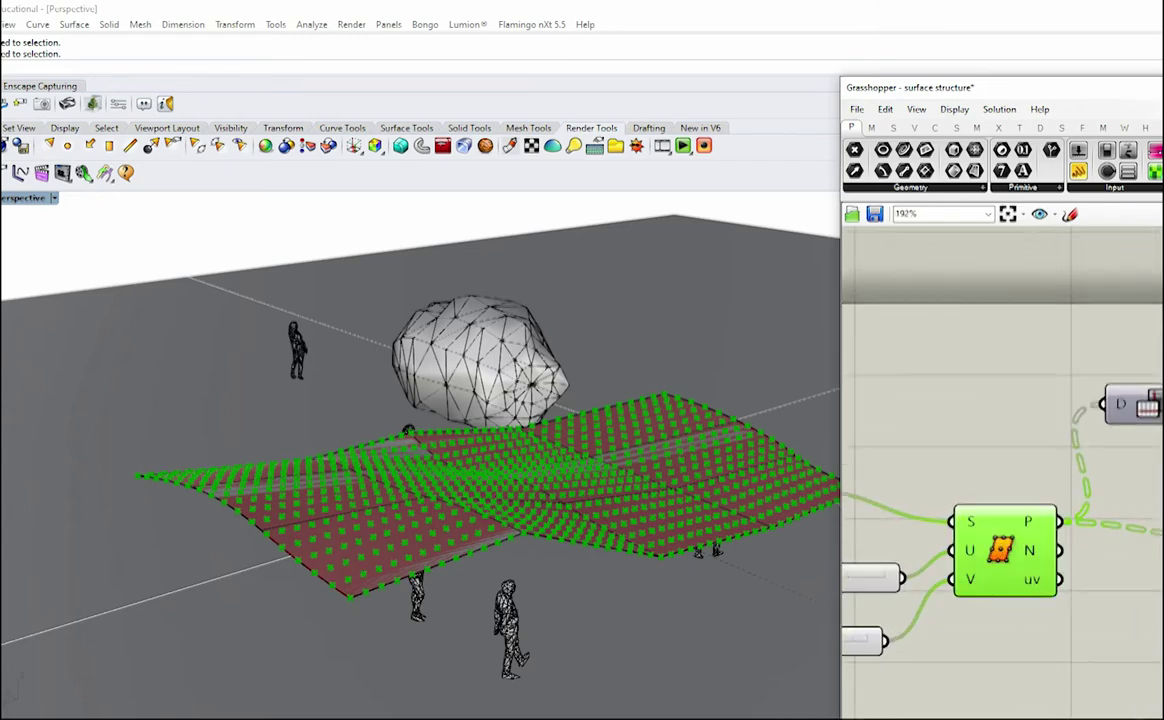
Turn on the preview of the Interpolate component that is fed by the Divide Surface points.
mouse_move(1035, 523)
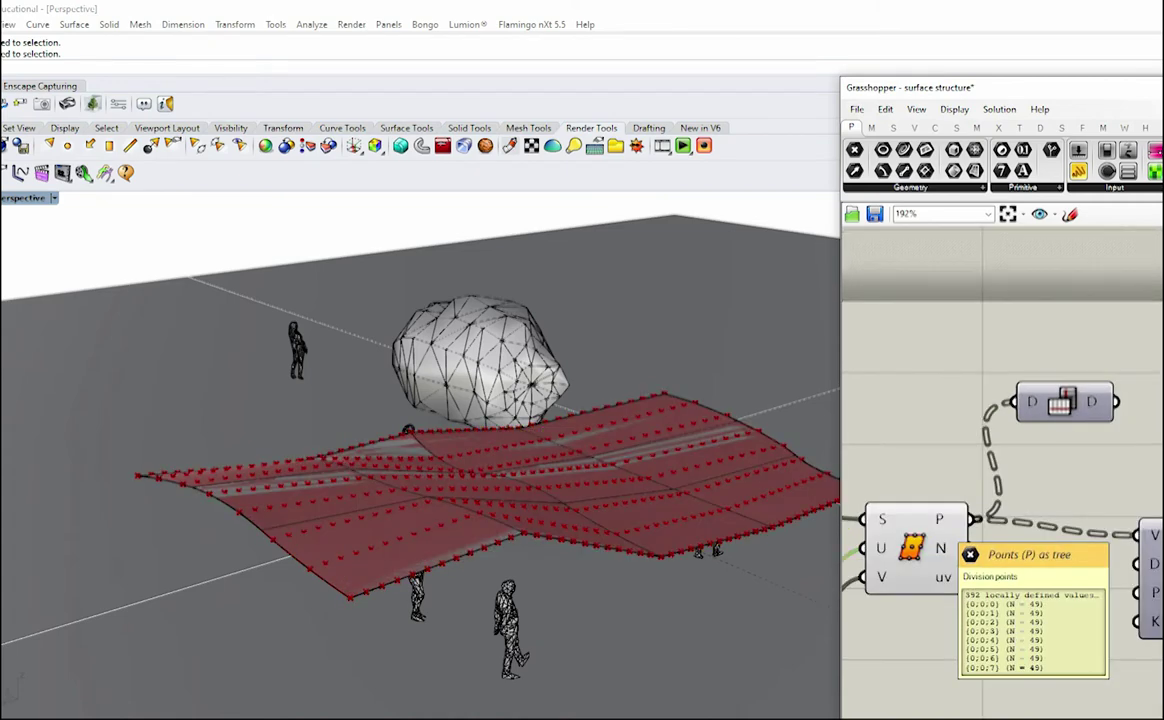
mouse_move(968, 549)
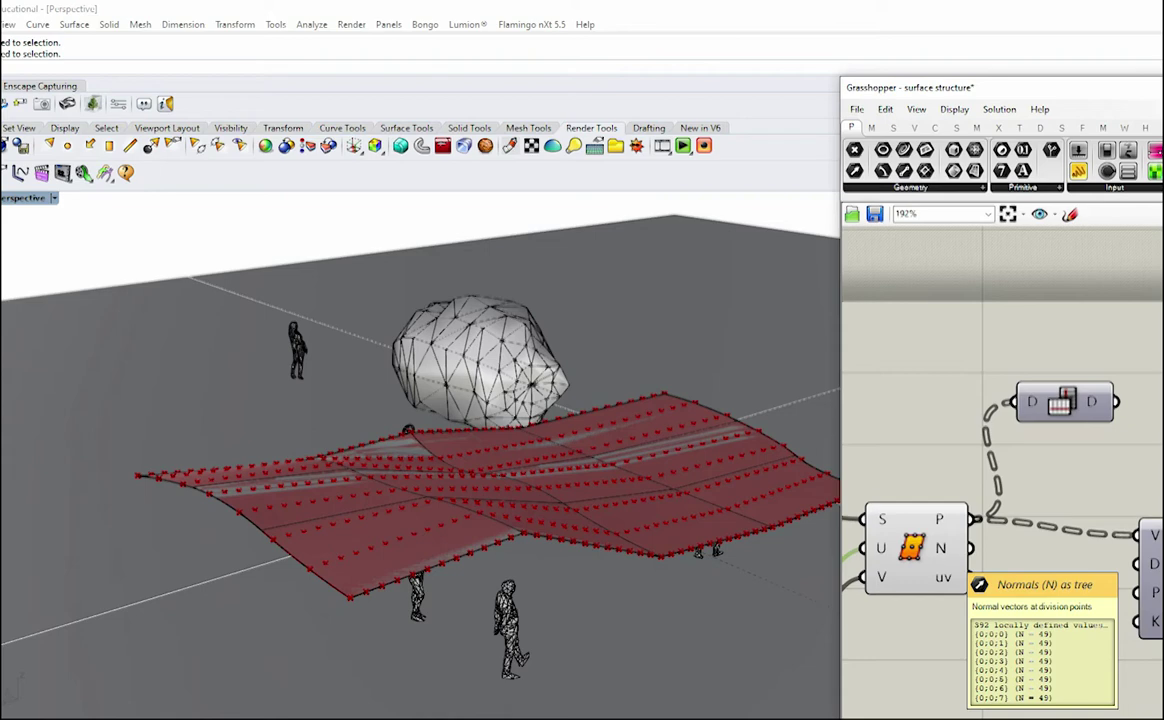
scroll(787, 537, down, 3)
scroll(772, 516, up, 4)
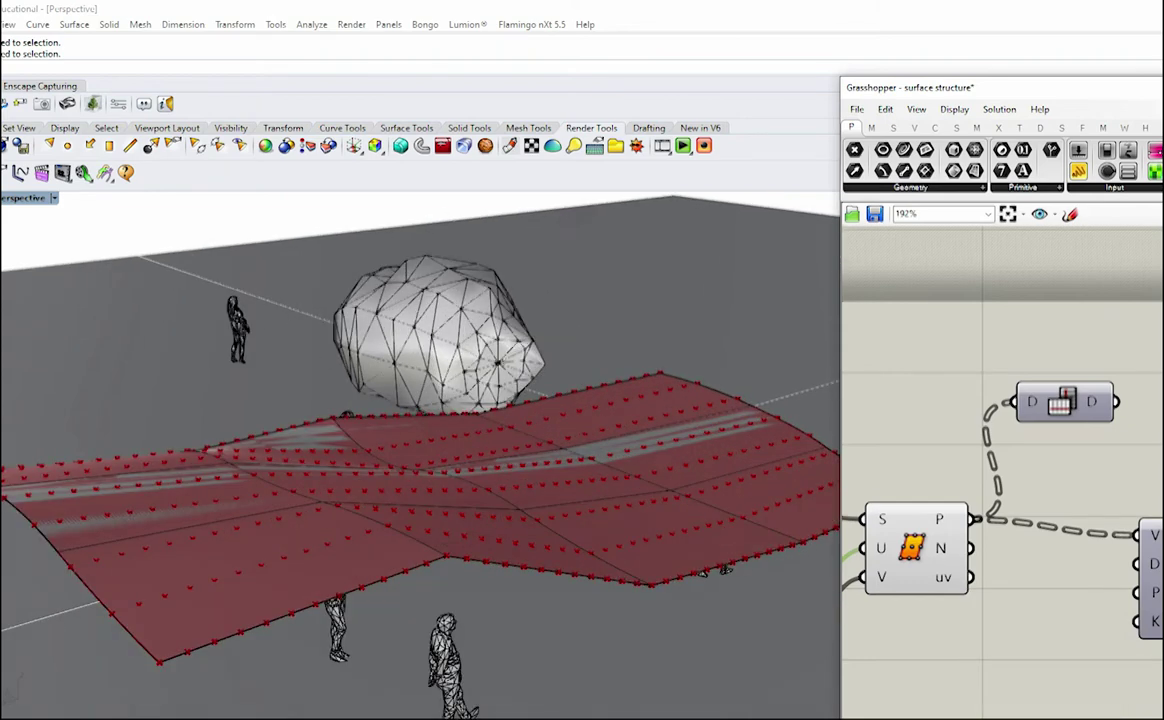
scroll(1155, 555, up, 1)
right_drag(1155, 555, 1035, 548)
scroll(1085, 552, down, 4)
click(1063, 540)
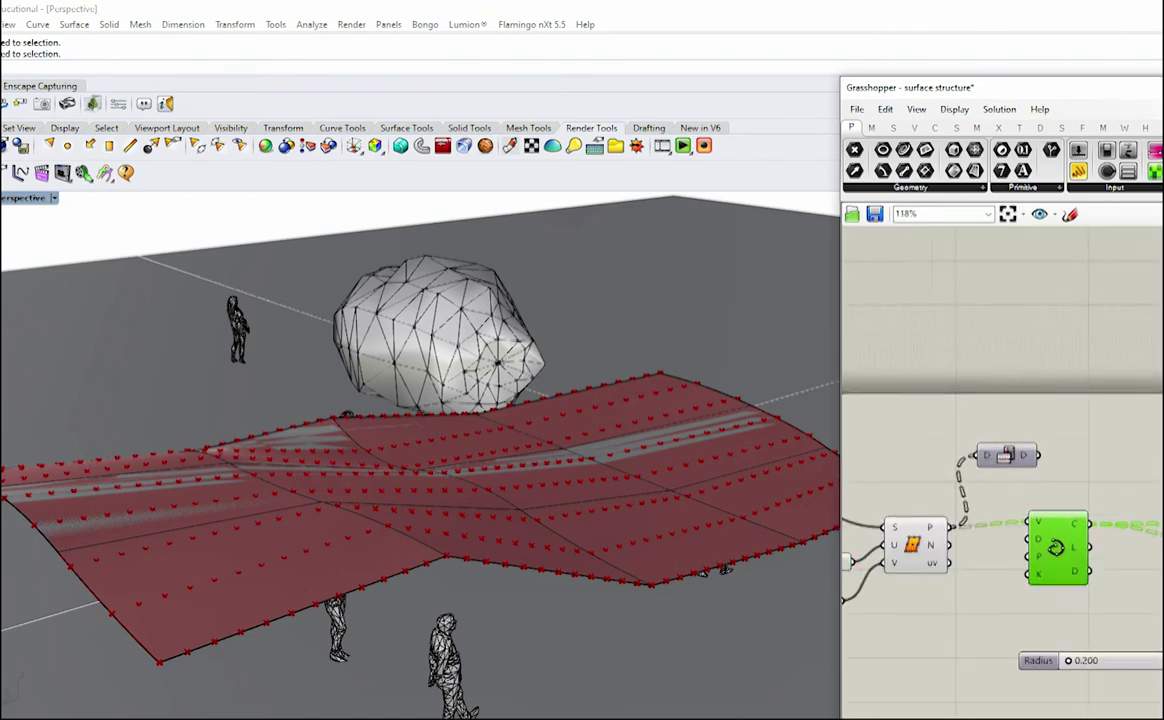
middle_click(1063, 540)
click(1056, 545)
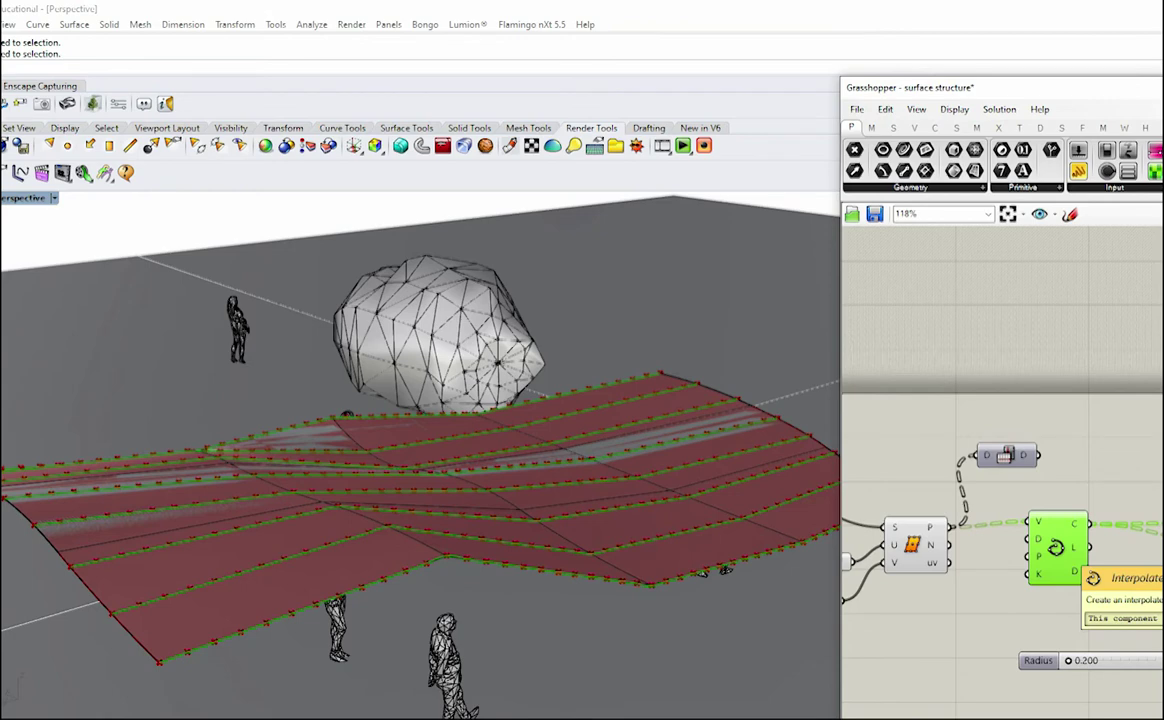
Try feeding the Interpolate component's V input from the Flip Matrix output to run the curves in the other direction.
drag(1007, 455, 985, 436)
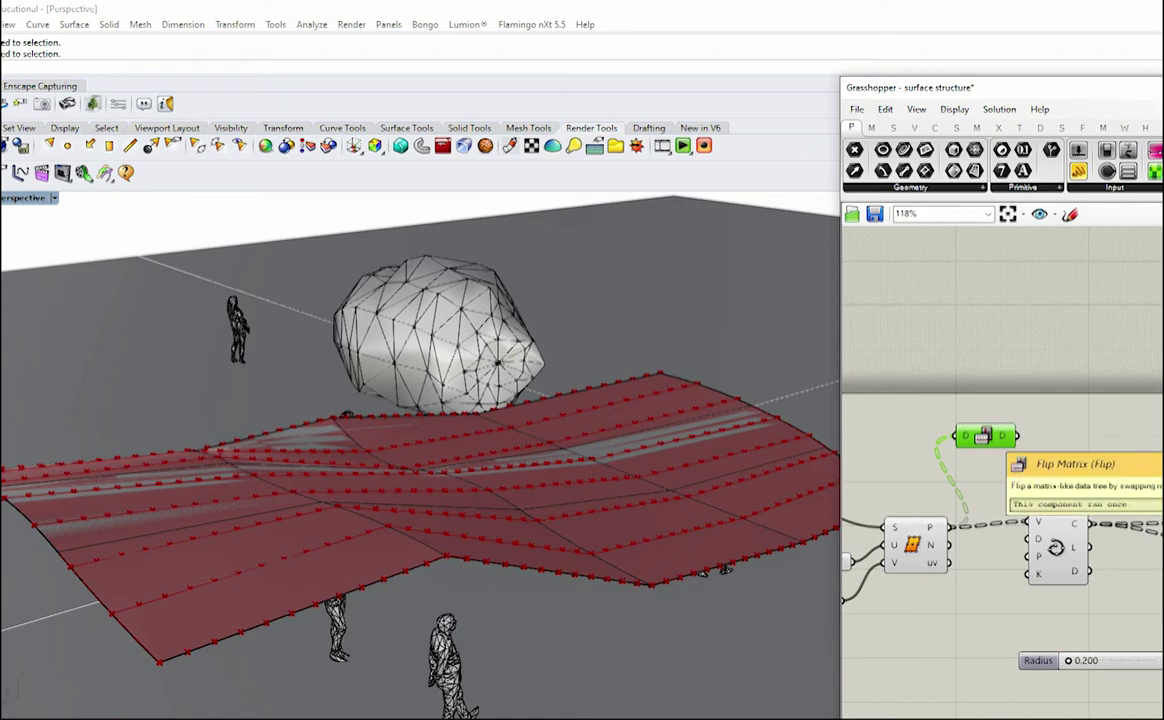
drag(1017, 436, 1027, 521)
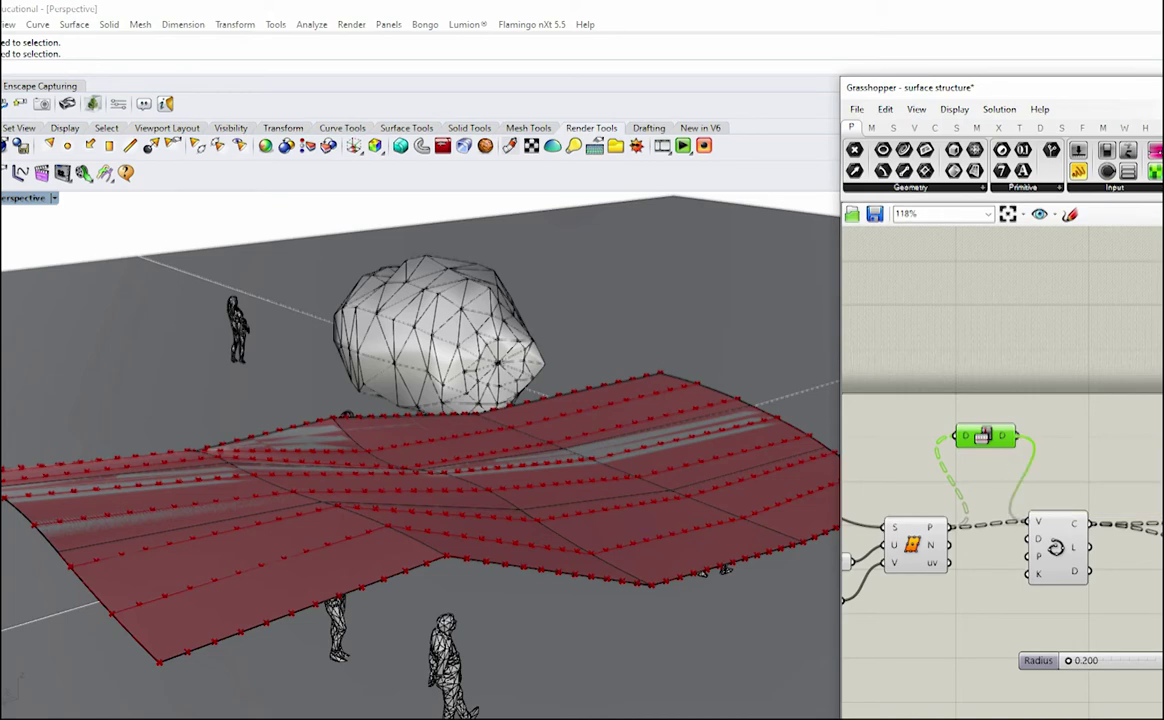
click(1070, 475)
click(1067, 546)
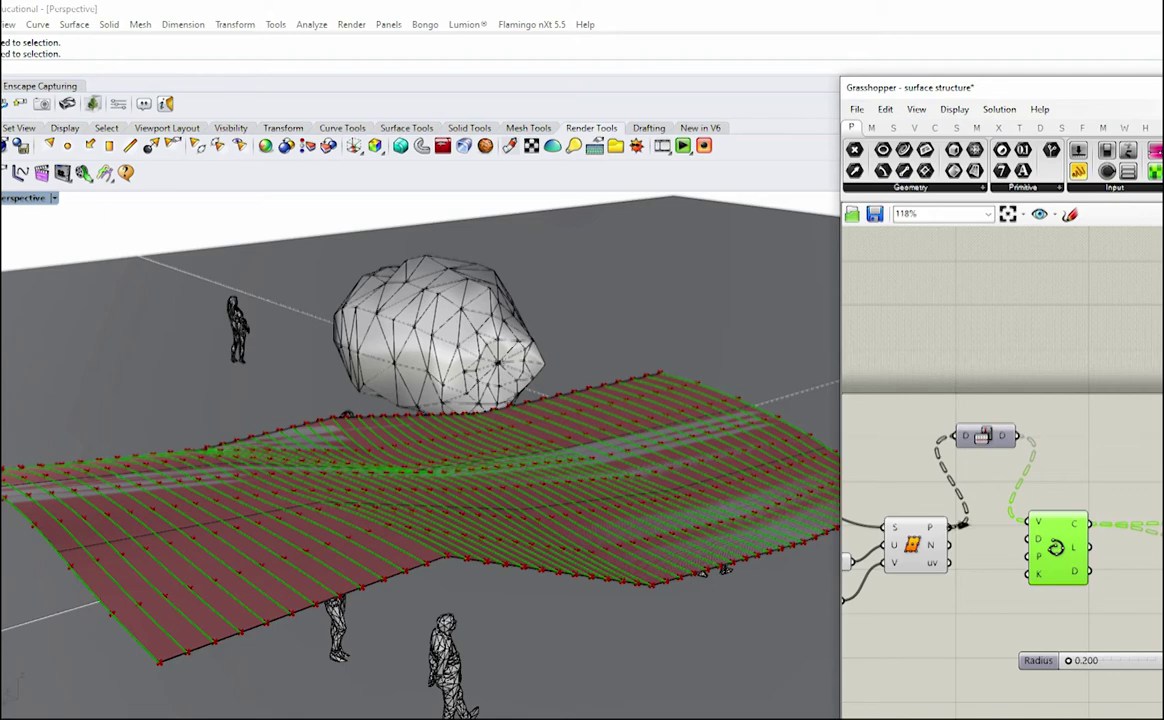
Reconnect the Divide Surface points output directly to the Interpolate component's V input and select Interpolate.
drag(950, 527, 1027, 521)
click(1048, 476)
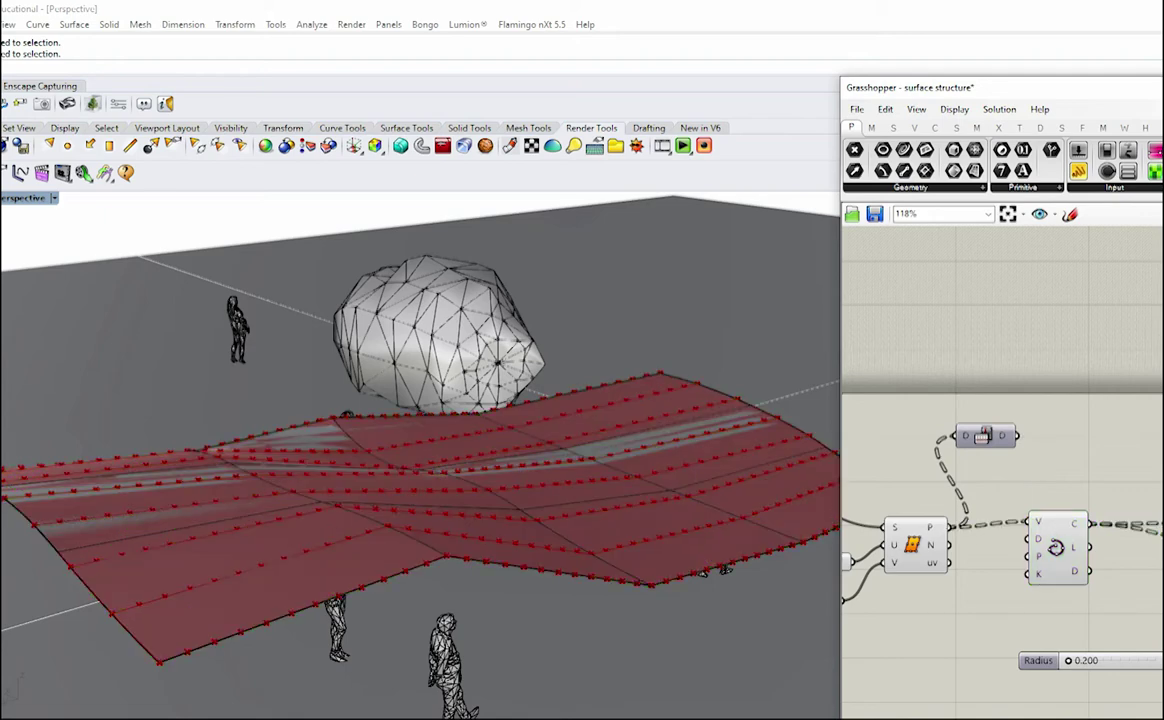
click(1056, 547)
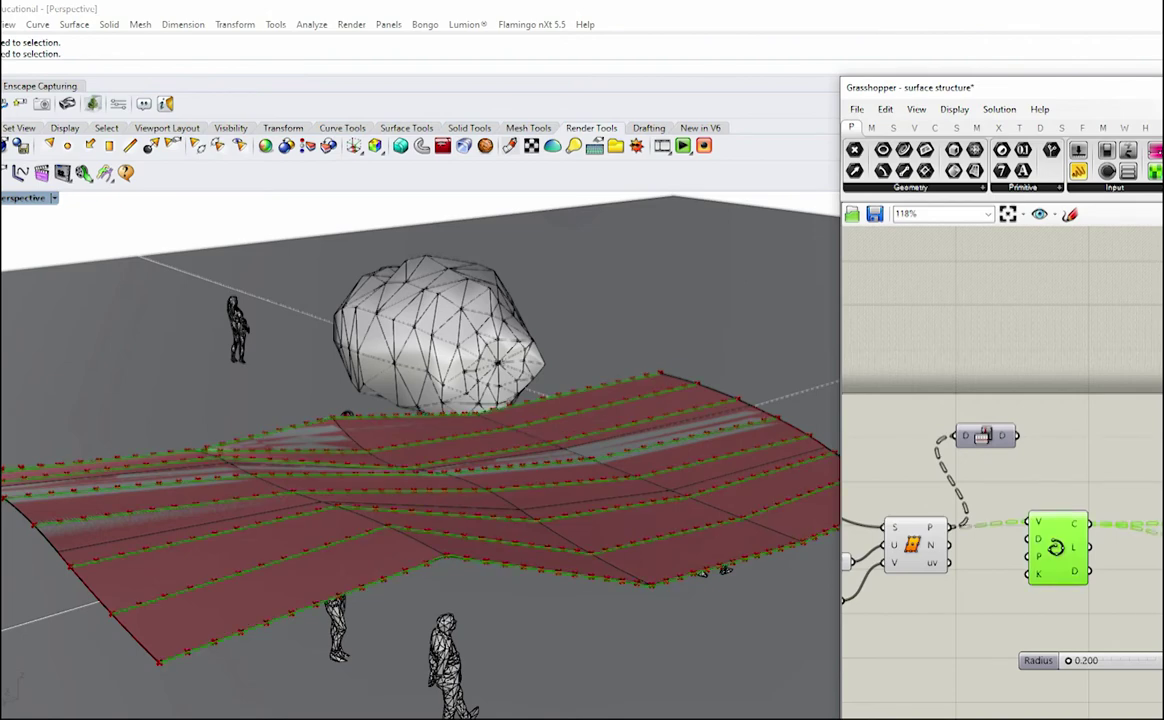
Turn on the preview of the Pipe component connected to the interpolated curves.
scroll(1063, 539, down, 3)
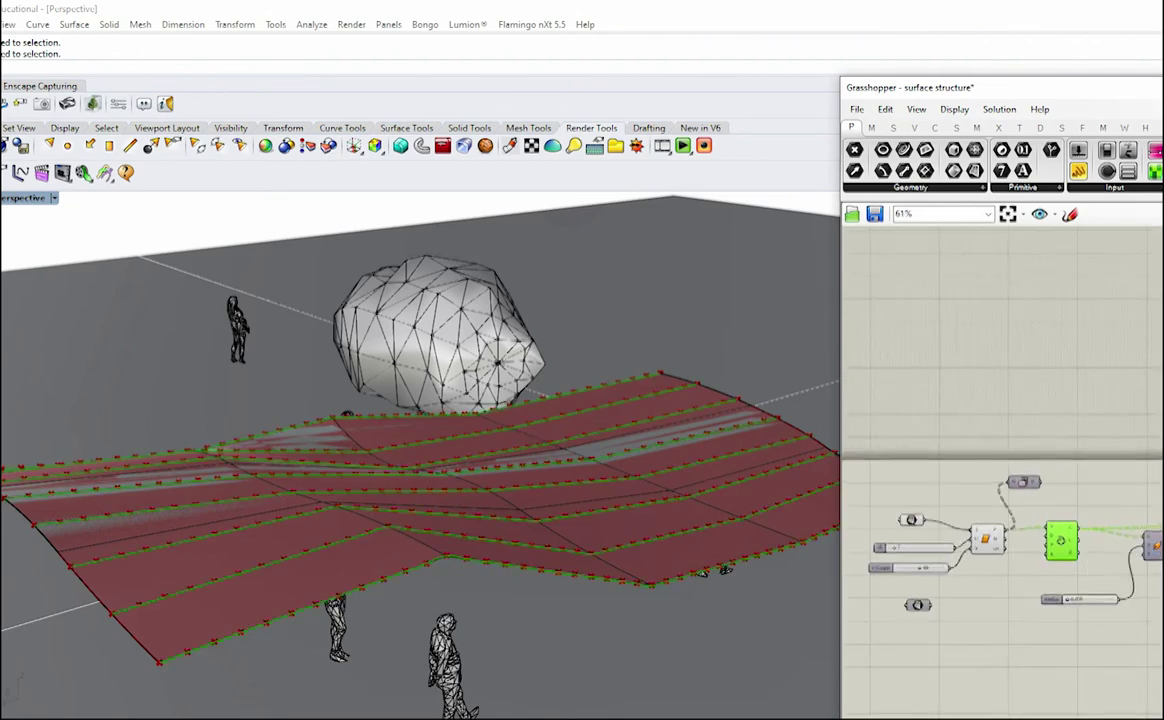
scroll(1150, 561, up, 4)
scroll(1004, 564, down, 3)
click(1129, 545)
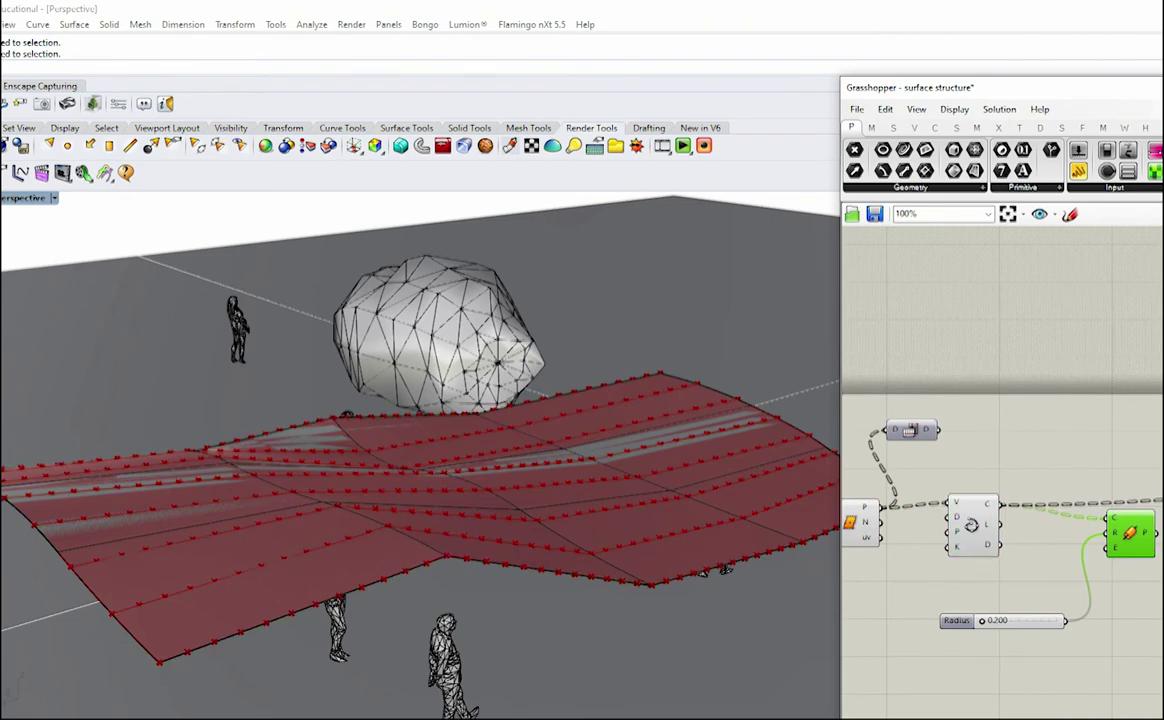
scroll(1128, 547, up, 3)
middle_click(1130, 532)
click(1157, 502)
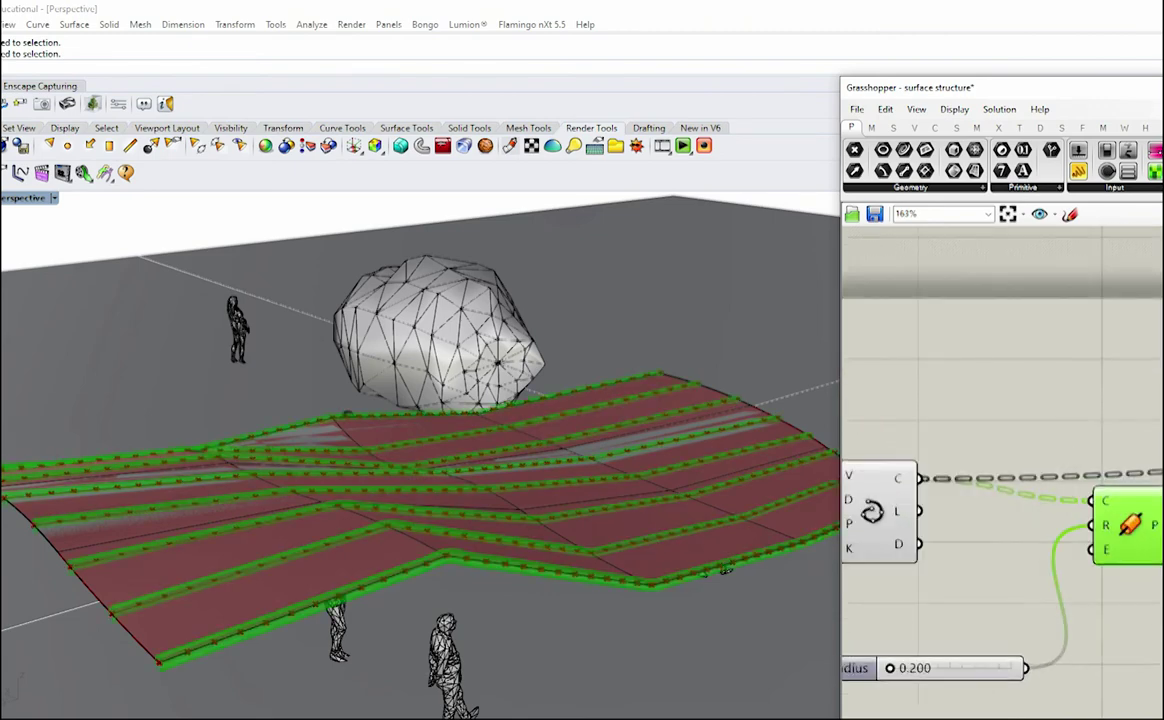
Select the freeform surface in the Rhino viewport and turn on its control points with PointsOn.
scroll(1110, 545, down, 3)
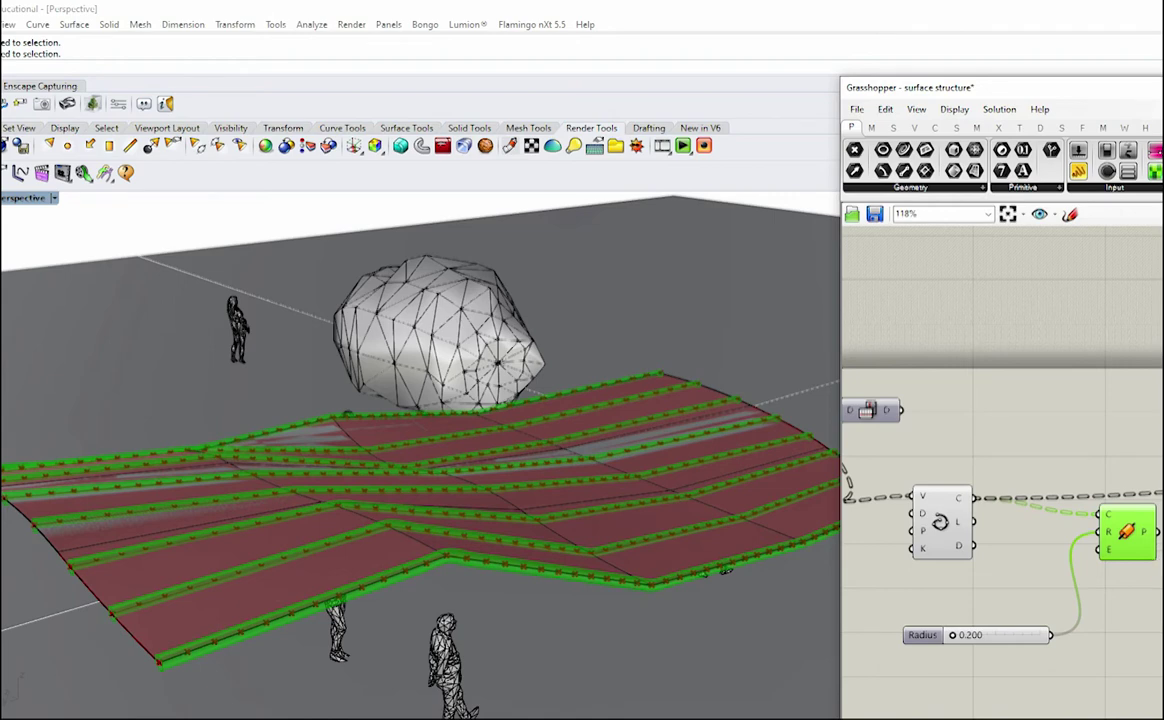
right_drag(545, 535, 594, 436)
click(594, 429)
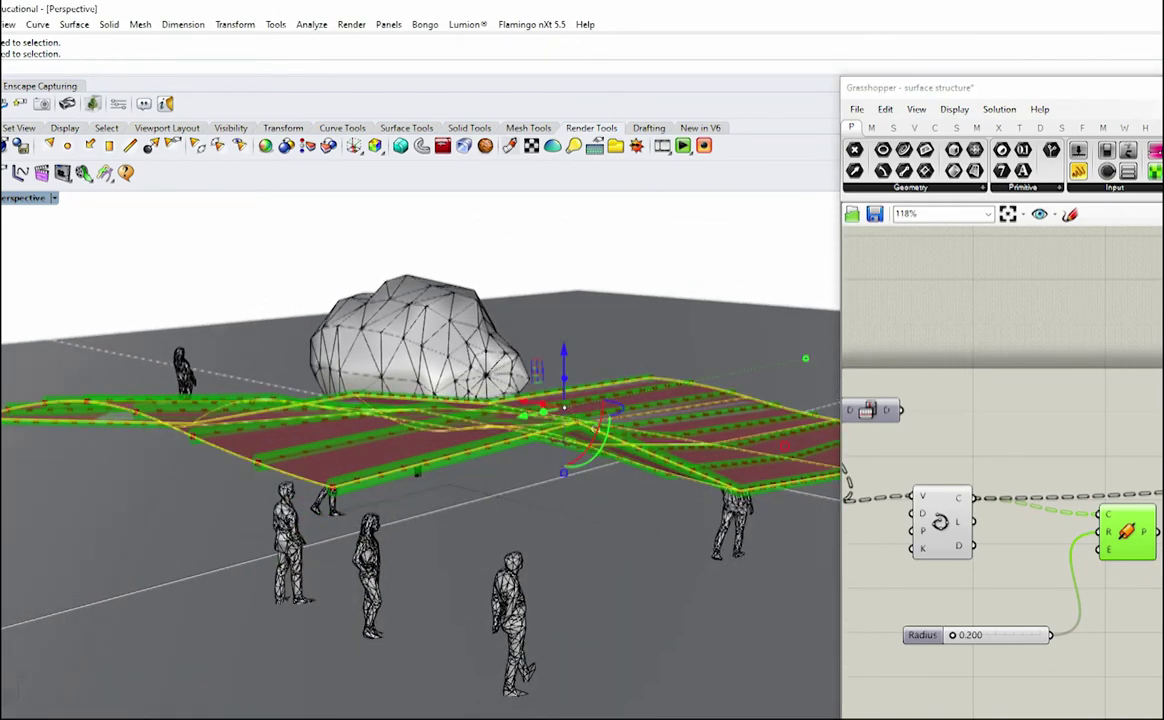
text(PointsOn)
key(Return)
Adjust the height of the surface's near corner control point by lowering it and raising it vertically.
click(332, 487)
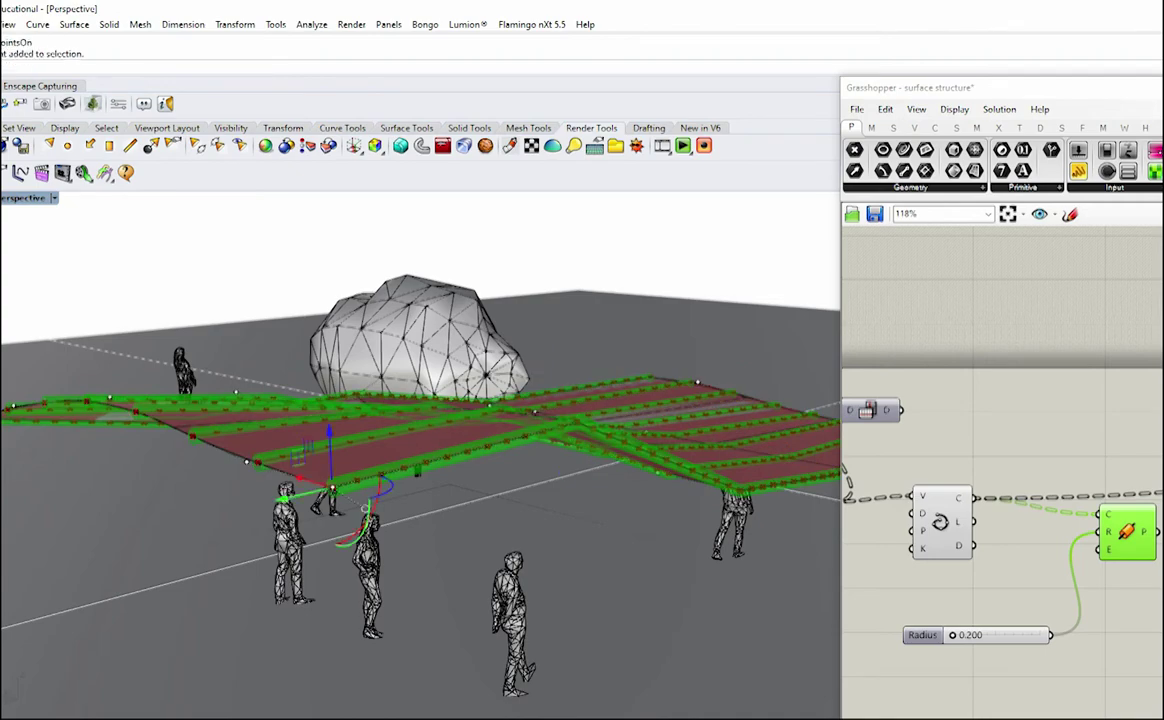
drag(331, 432, 331, 460)
right_drag(430, 520, 410, 500)
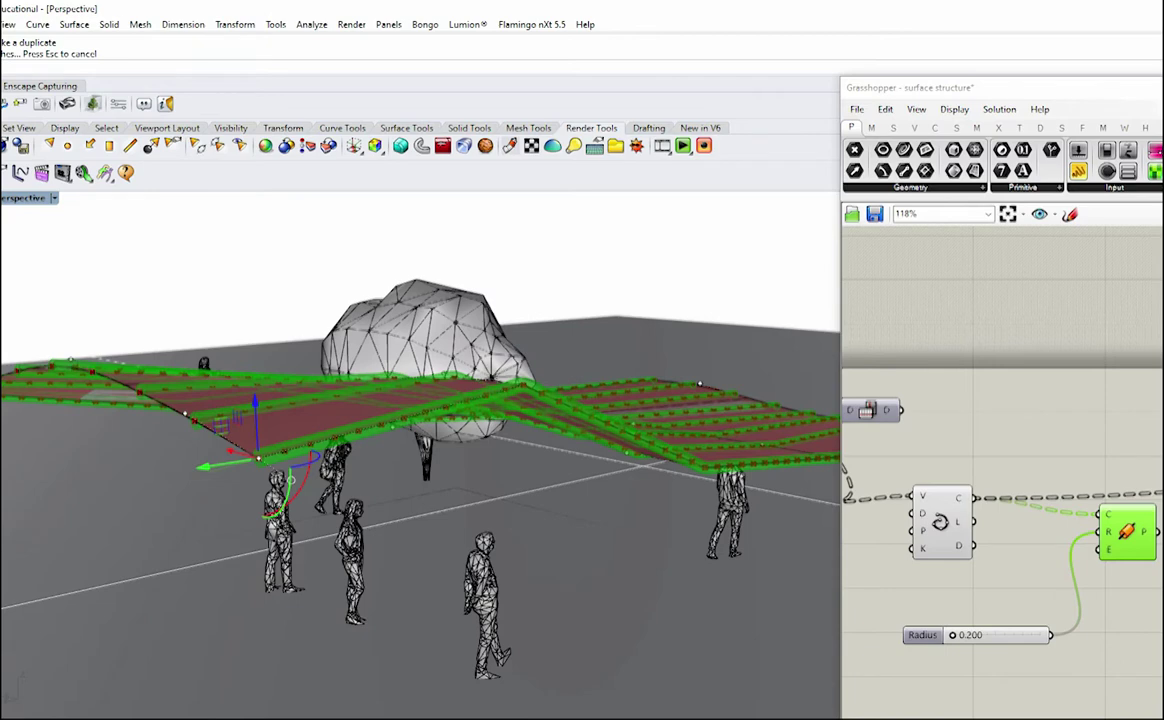
drag(256, 415, 254, 386)
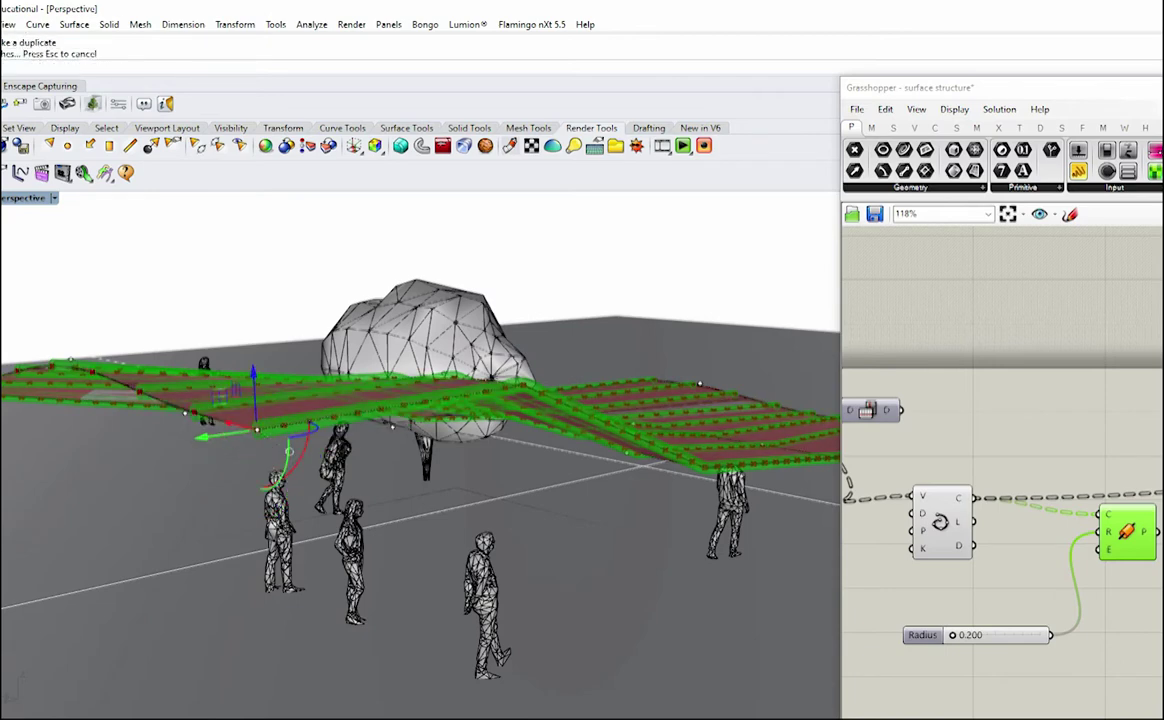
Try a pipe Radius of 1.348, and reduce it to 0.585.
right_drag(262, 392, 430, 400)
scroll(335, 366, up, 4)
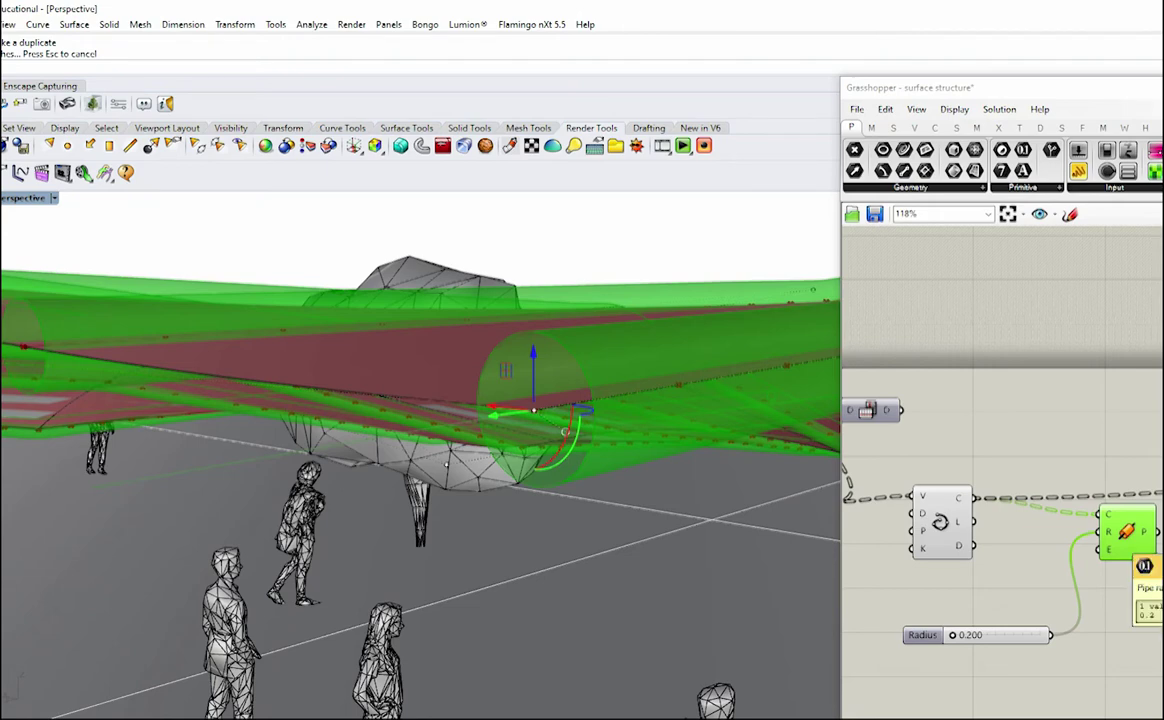
scroll(972, 640, up, 3)
drag(938, 629, 946, 629)
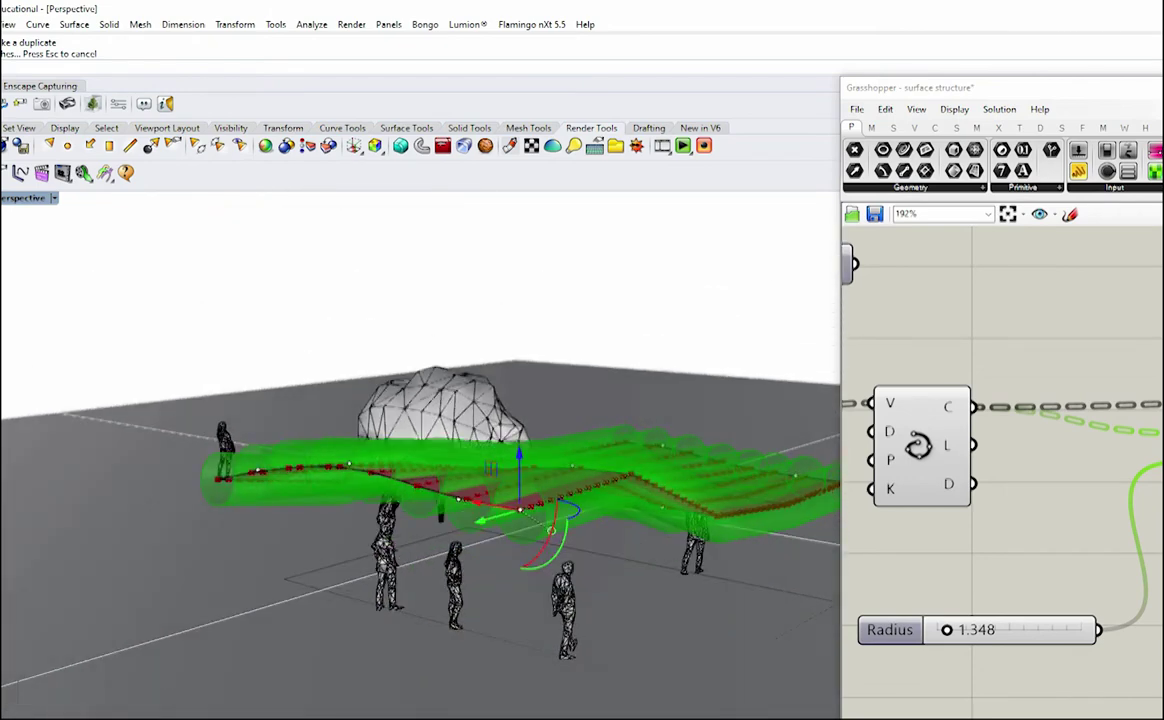
scroll(557, 490, up, 1)
scroll(952, 632, up, 4)
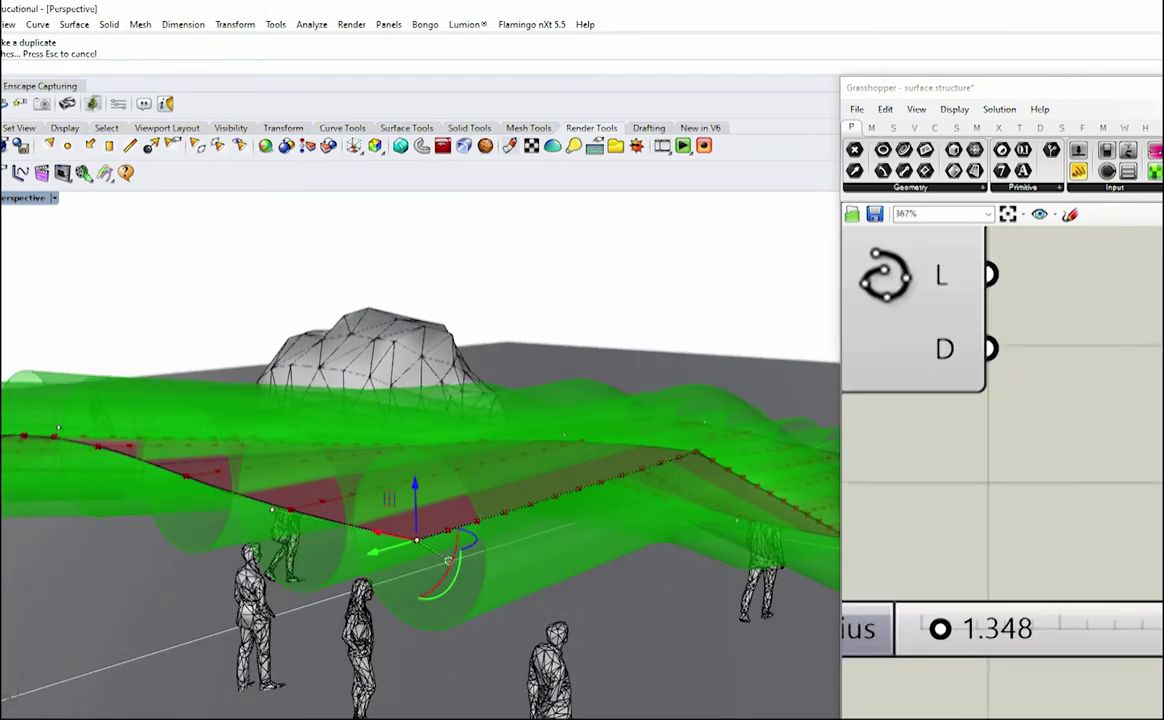
drag(942, 629, 929, 628)
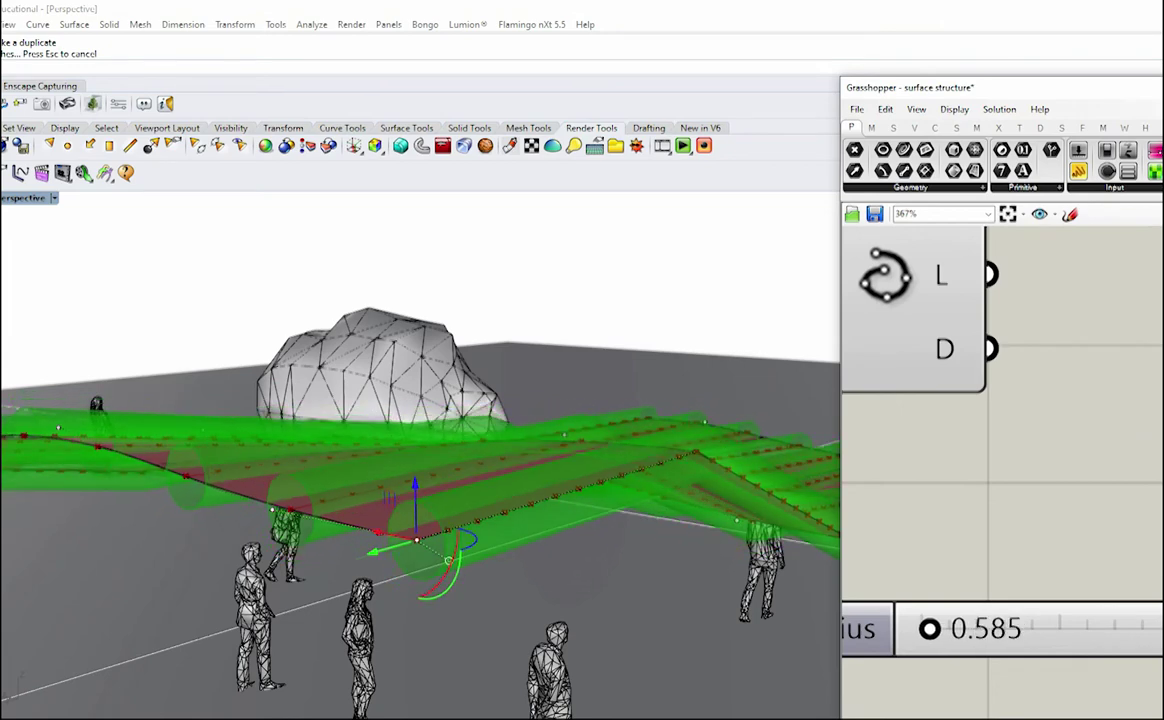
scroll(950, 545, down, 3)
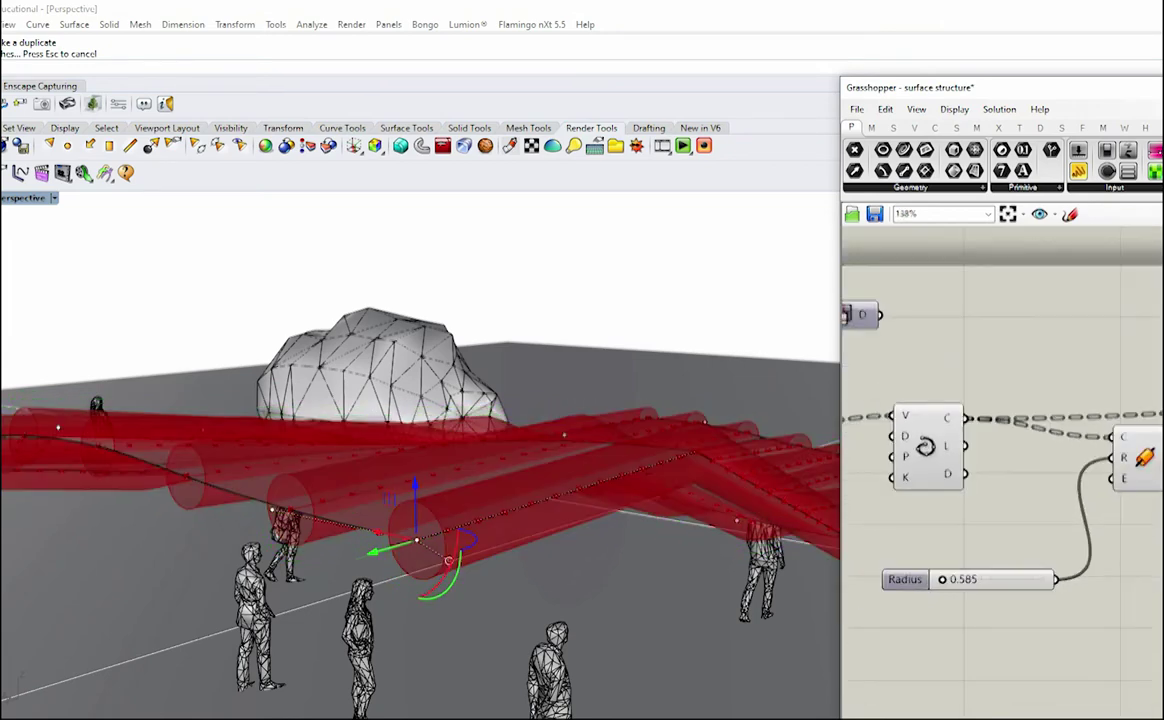
Examine the Pipe component and the downstream Graft Tree, Curve parameter and section-to-extrude group.
scroll(952, 553, down, 5)
scroll(988, 558, up, 3)
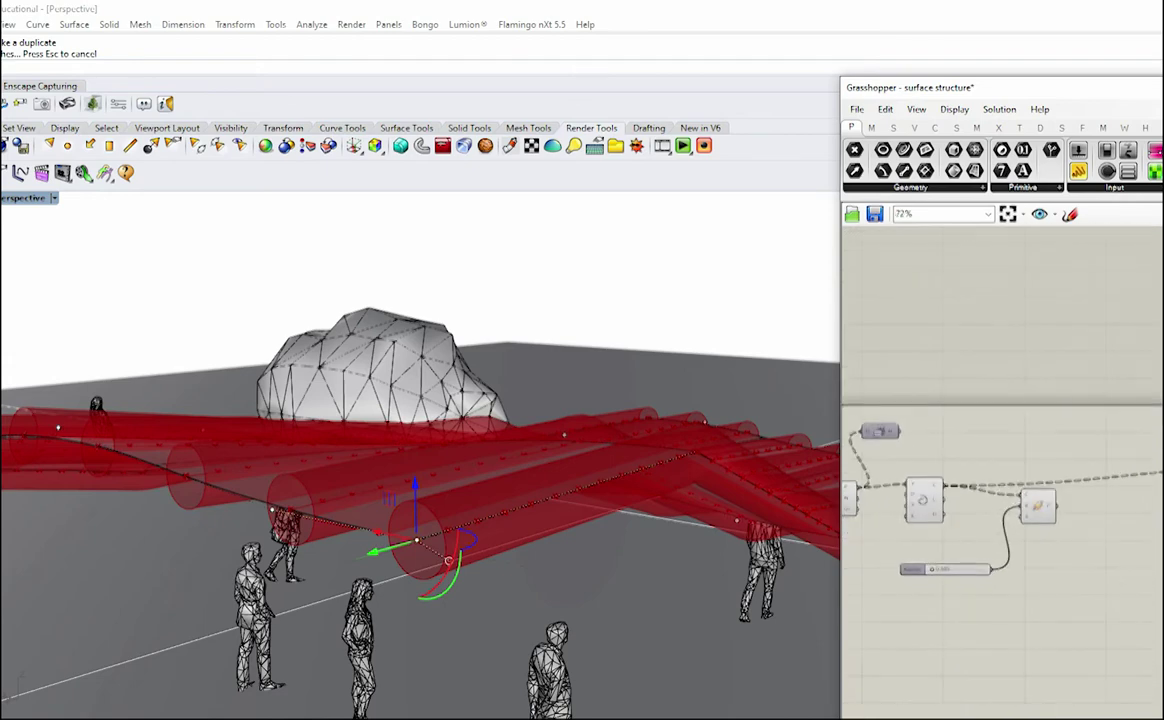
scroll(987, 563, up, 1)
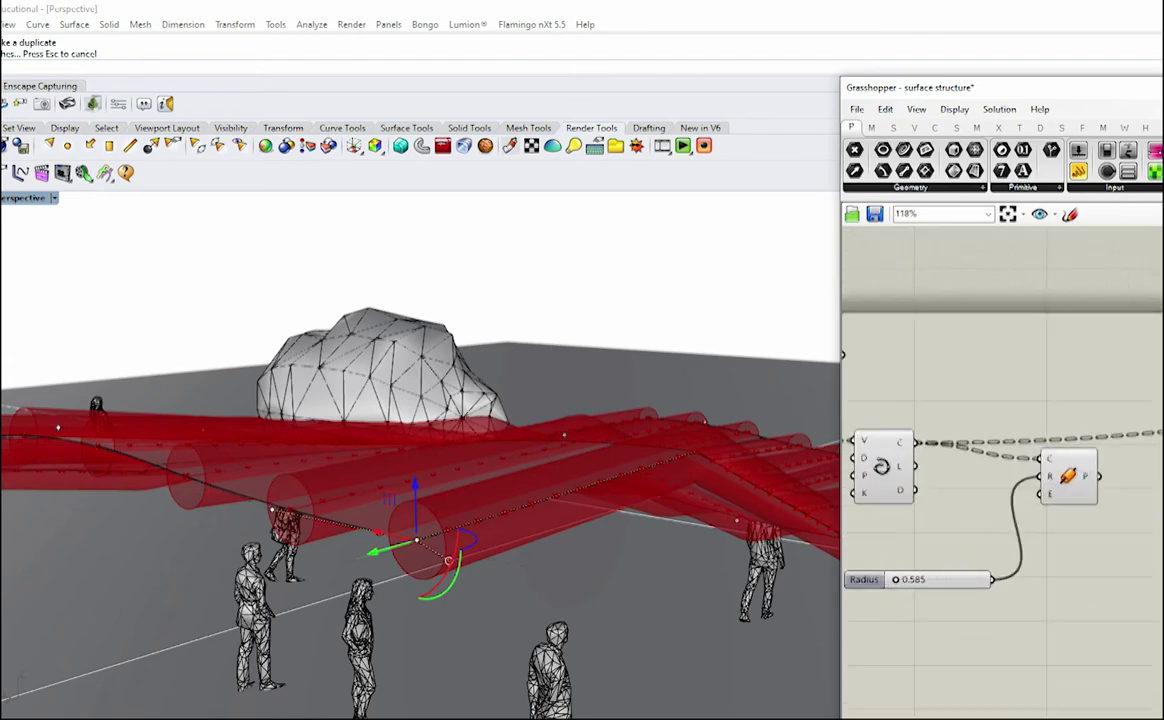
scroll(974, 556, down, 2)
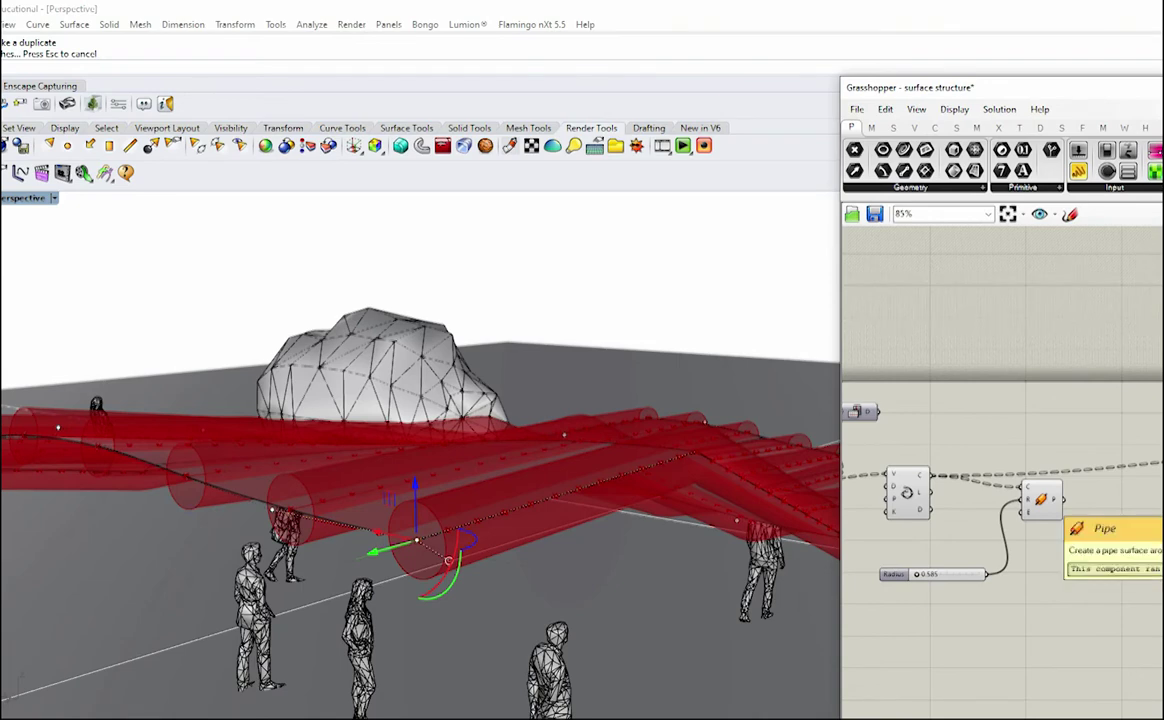
scroll(1037, 491, down, 3)
right_drag(1160, 504, 1102, 517)
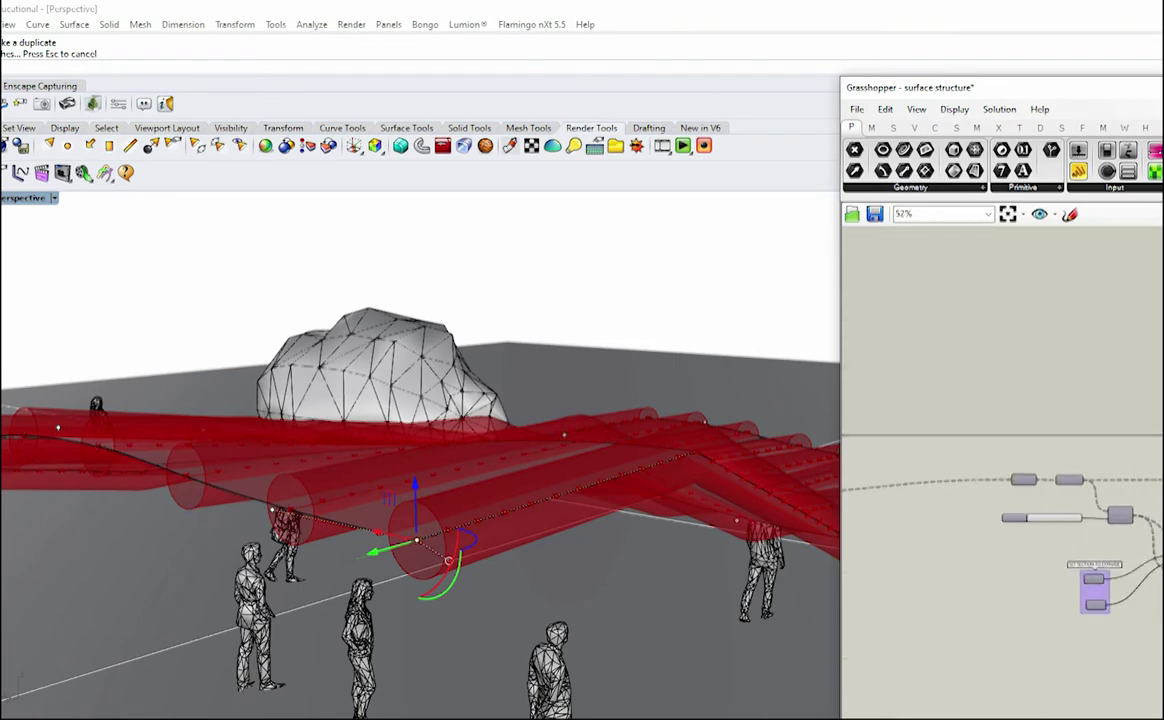
scroll(1102, 517, up, 1)
scroll(1040, 500, up, 3)
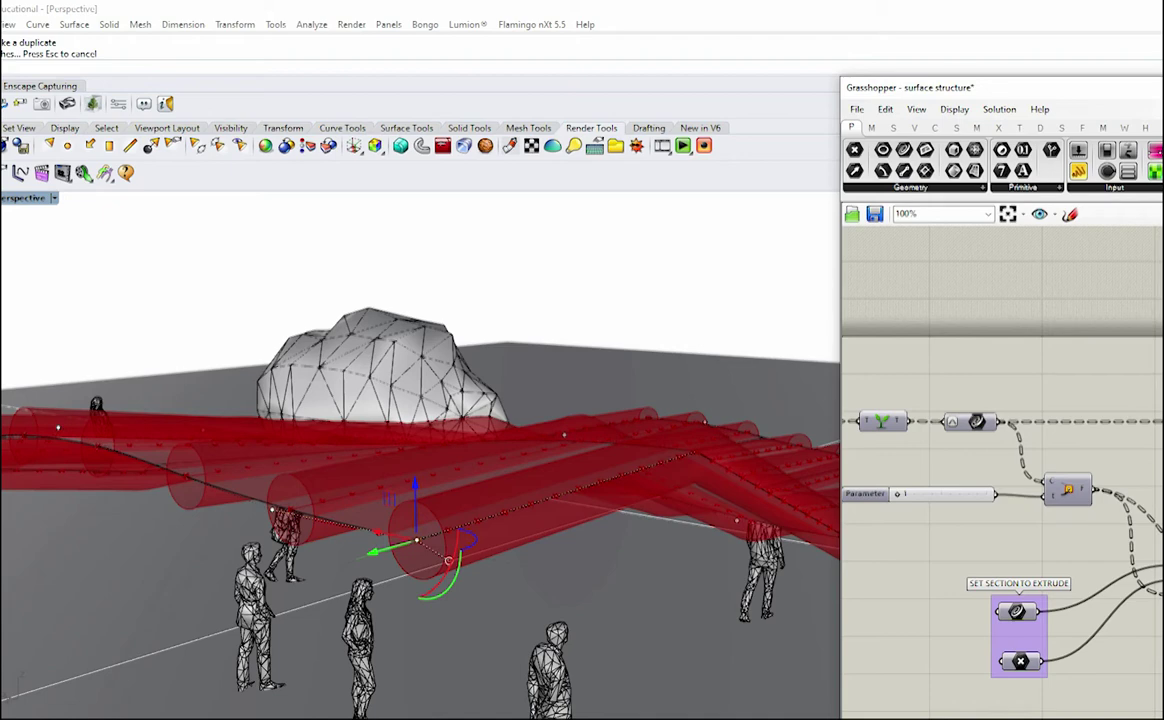
scroll(1000, 470, up, 2)
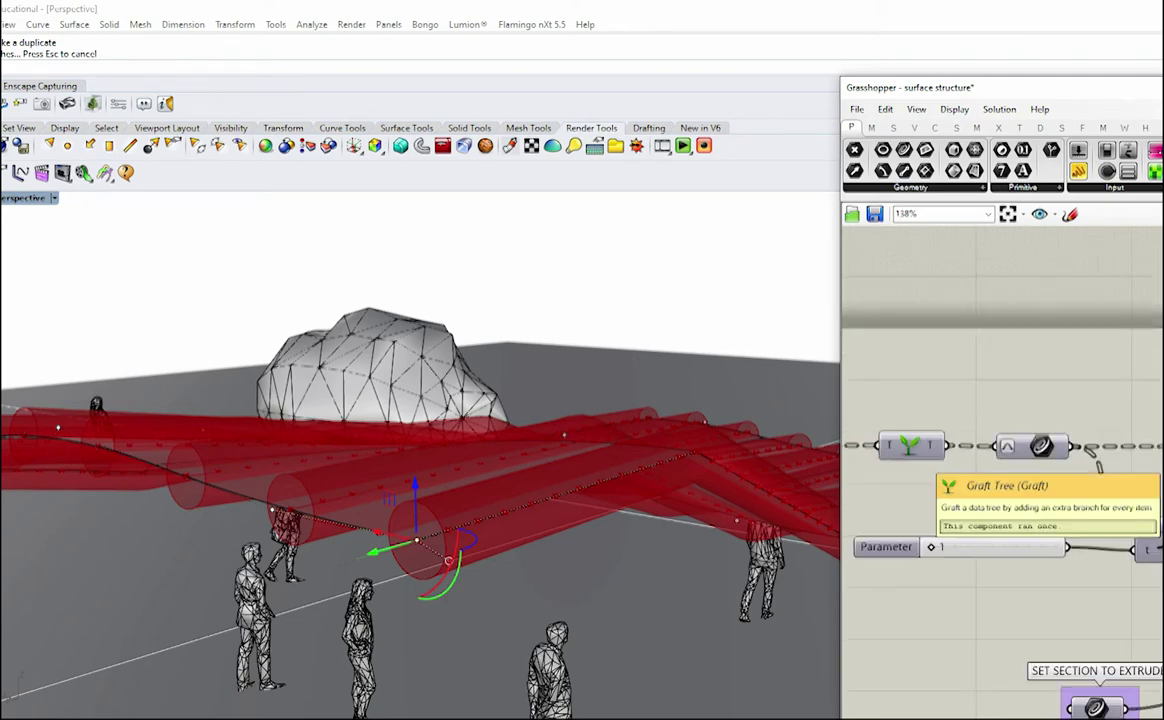
Display the perpendicular frames and the section profiles oriented onto them by previewing the Perp Frame and Orient components.
click(1038, 446)
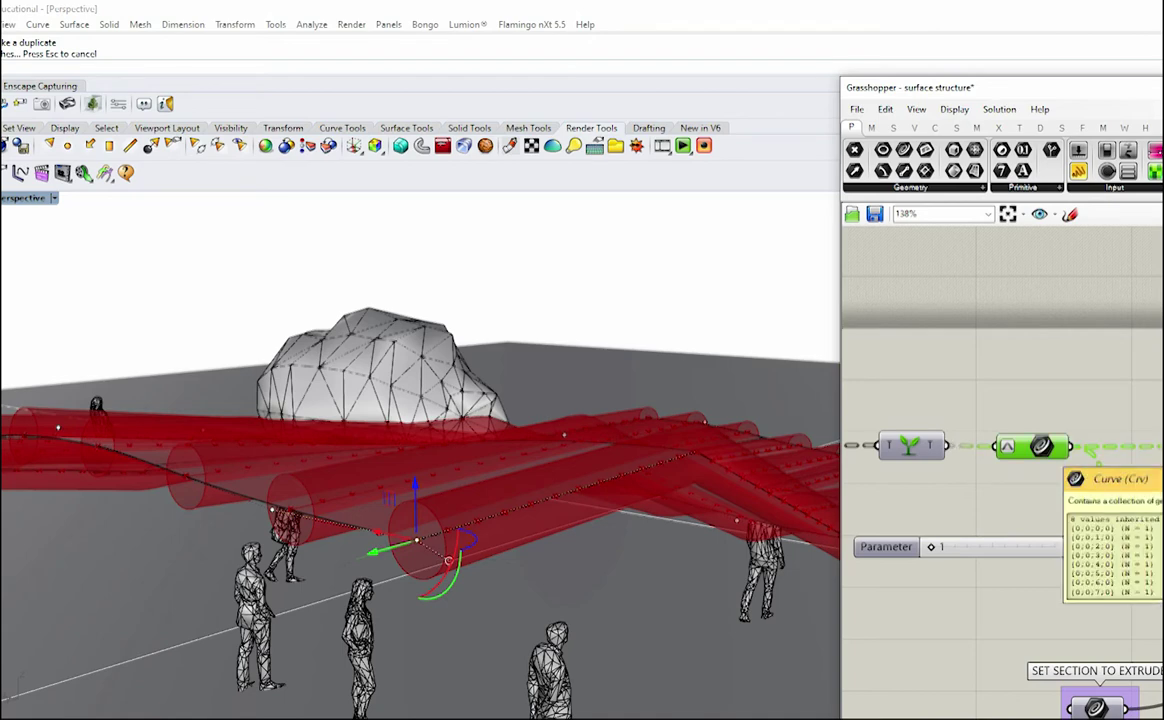
scroll(1036, 445, down, 2)
right_drag(1036, 445, 930, 430)
scroll(1024, 483, up, 2)
right_drag(1024, 483, 995, 476)
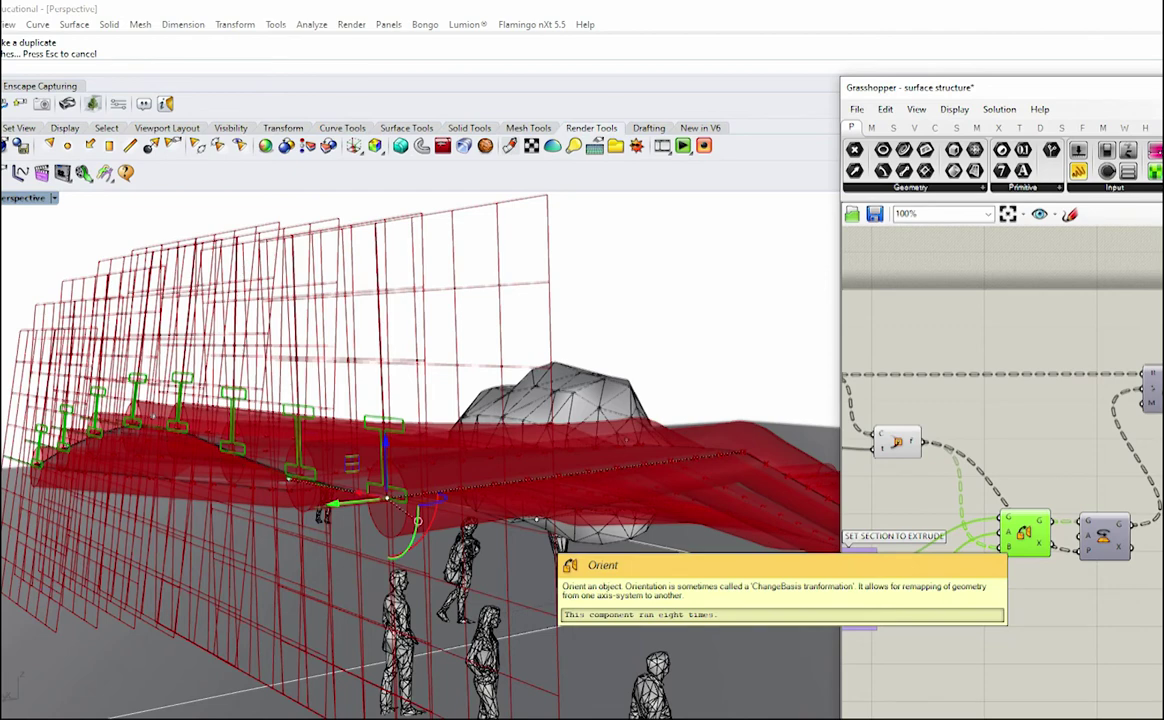
right_drag(1018, 543, 1107, 578)
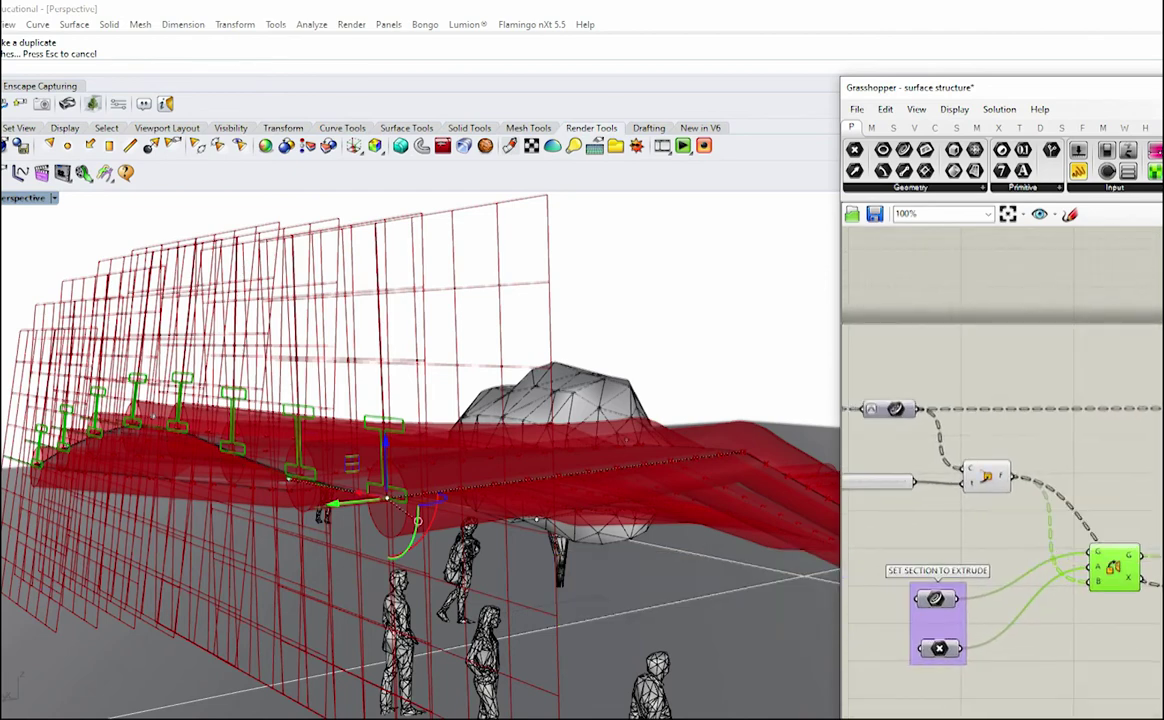
Select the Perp Frame component and shift it slightly on the canvas, away from the Orient component's wires.
drag(986, 478, 999, 466)
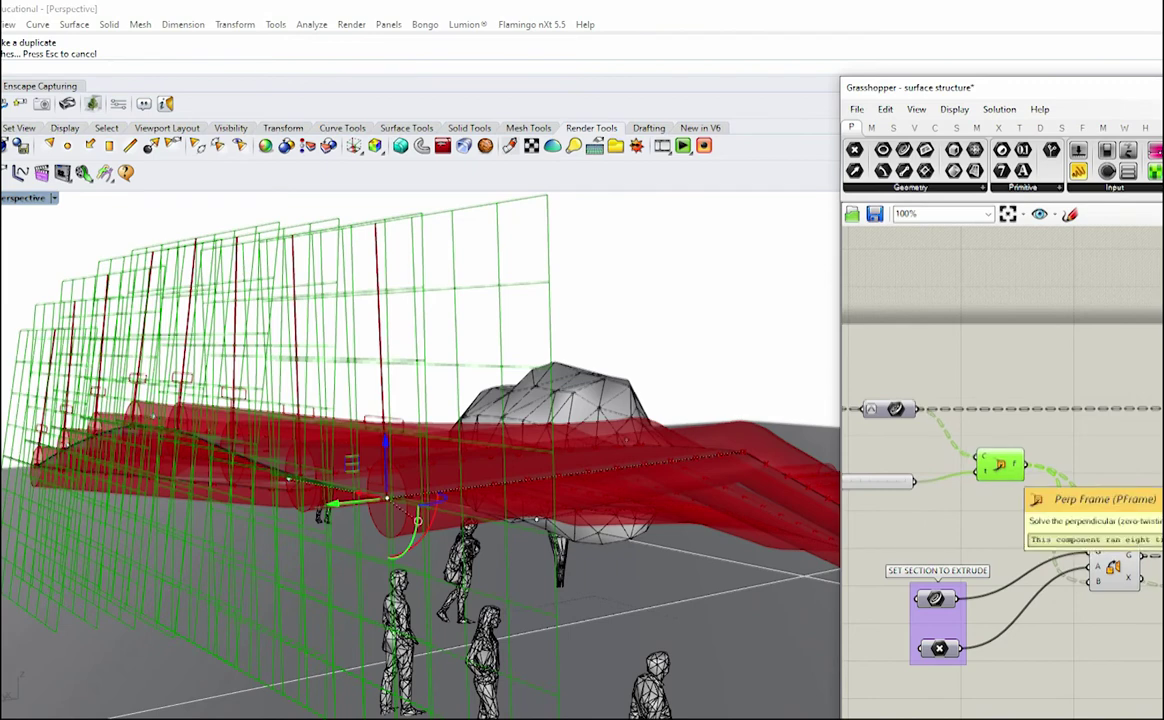
scroll(1000, 465, down, 2)
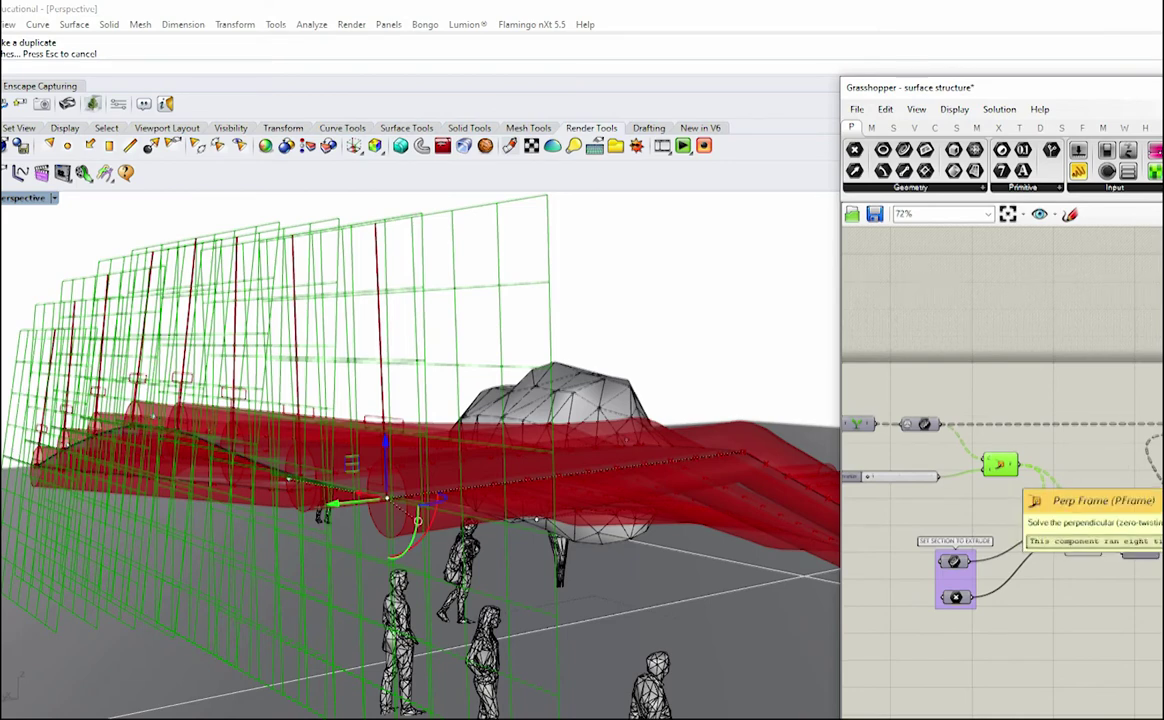
scroll(1000, 465, up, 1)
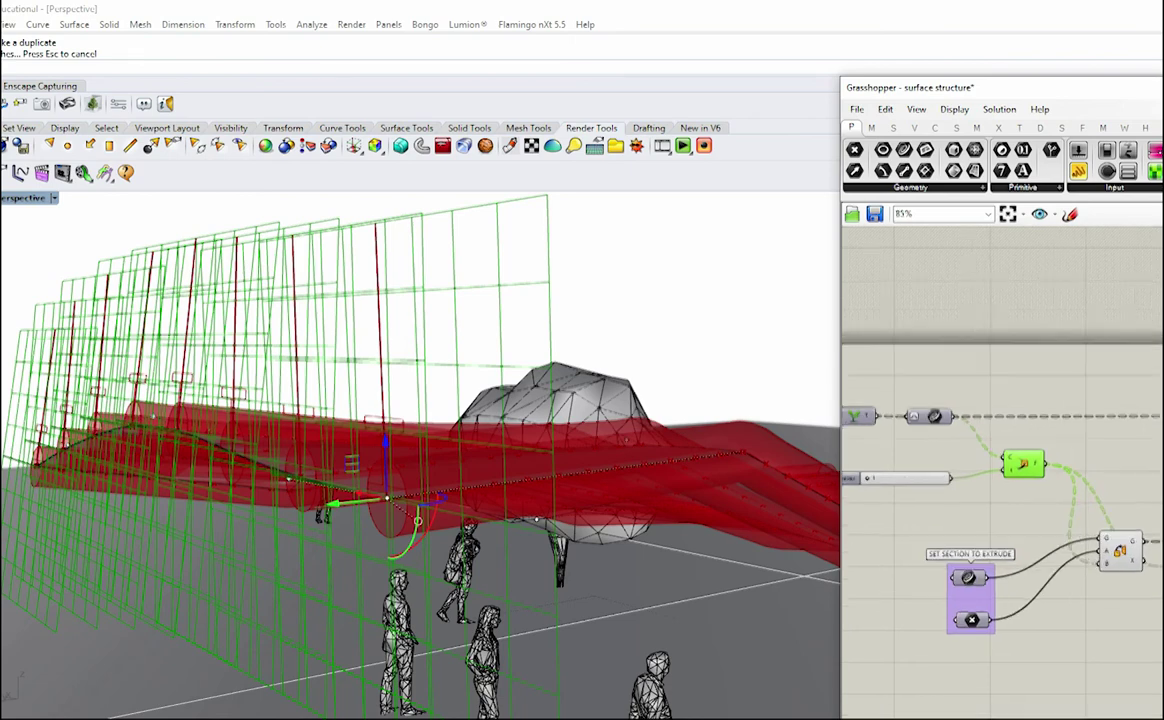
Examine the Parameter slider and Curve parameter feeding the Perp Frame component, and follow the wires on to the Orient component.
scroll(928, 478, up, 4)
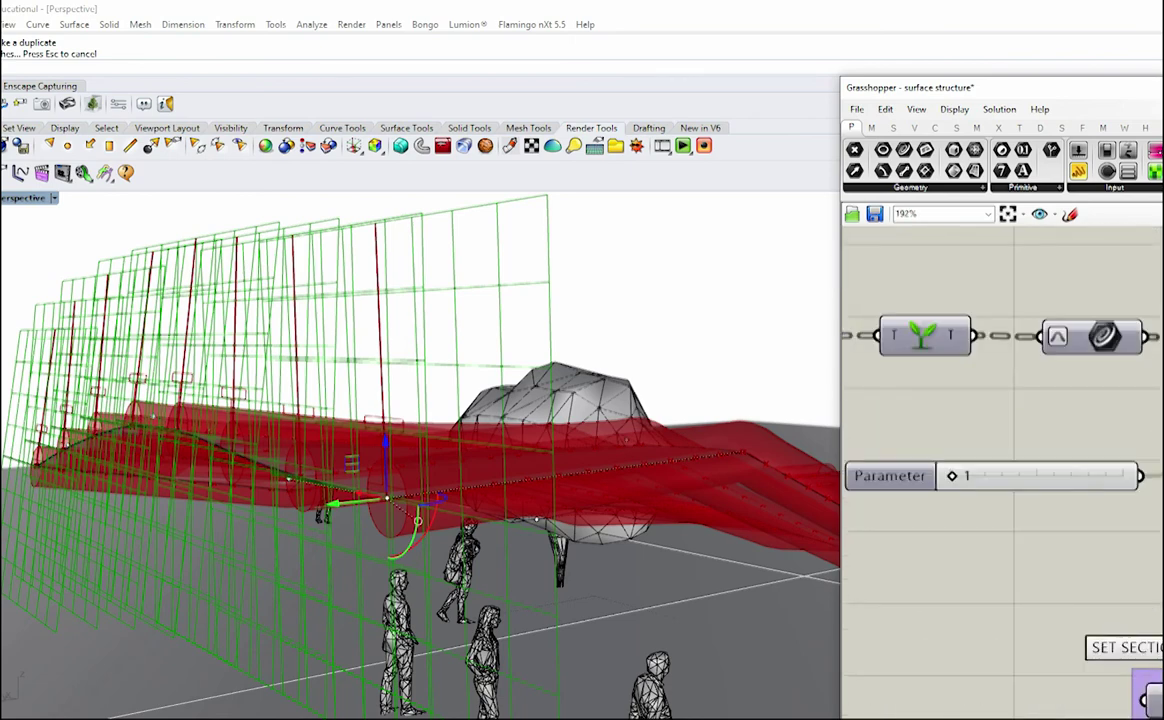
scroll(949, 475, down, 1)
scroll(949, 475, up, 2)
scroll(949, 475, down, 4)
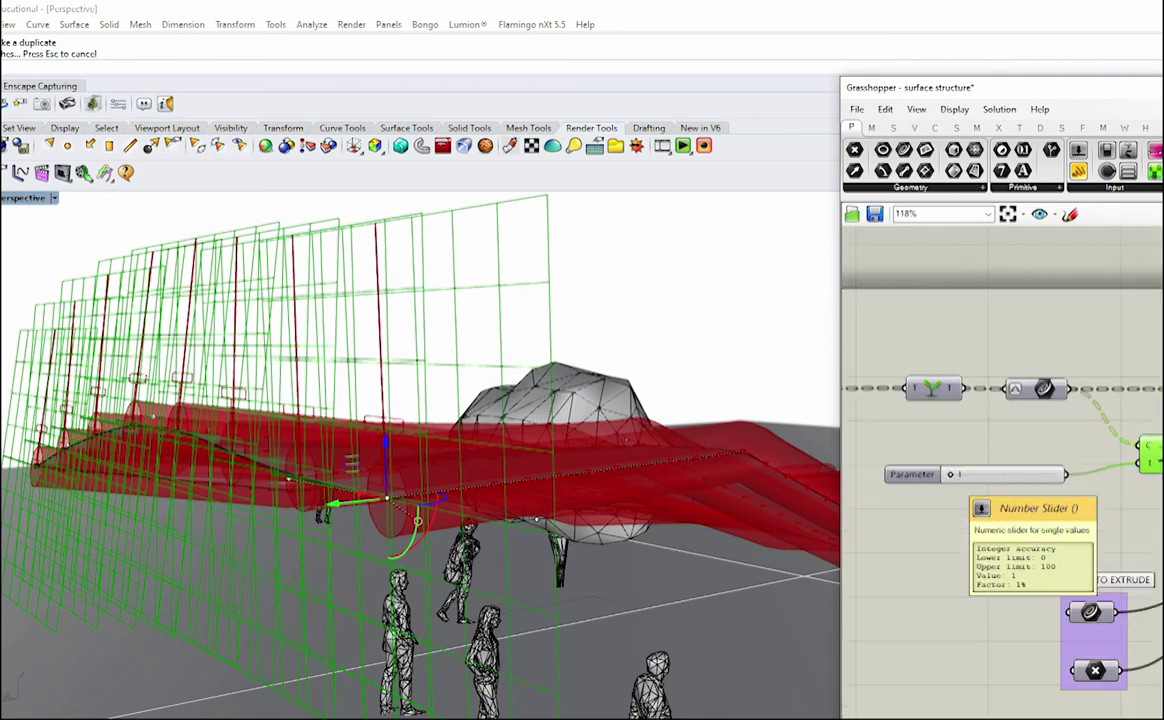
scroll(937, 473, down, 1)
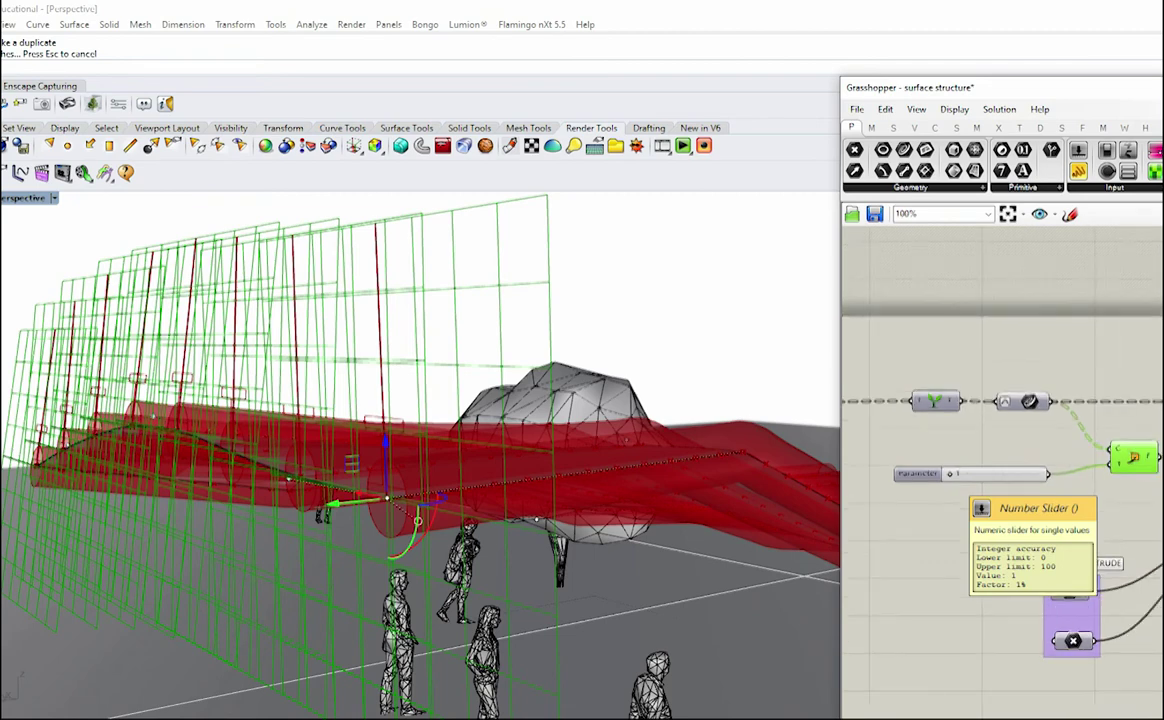
right_drag(1085, 520, 884, 486)
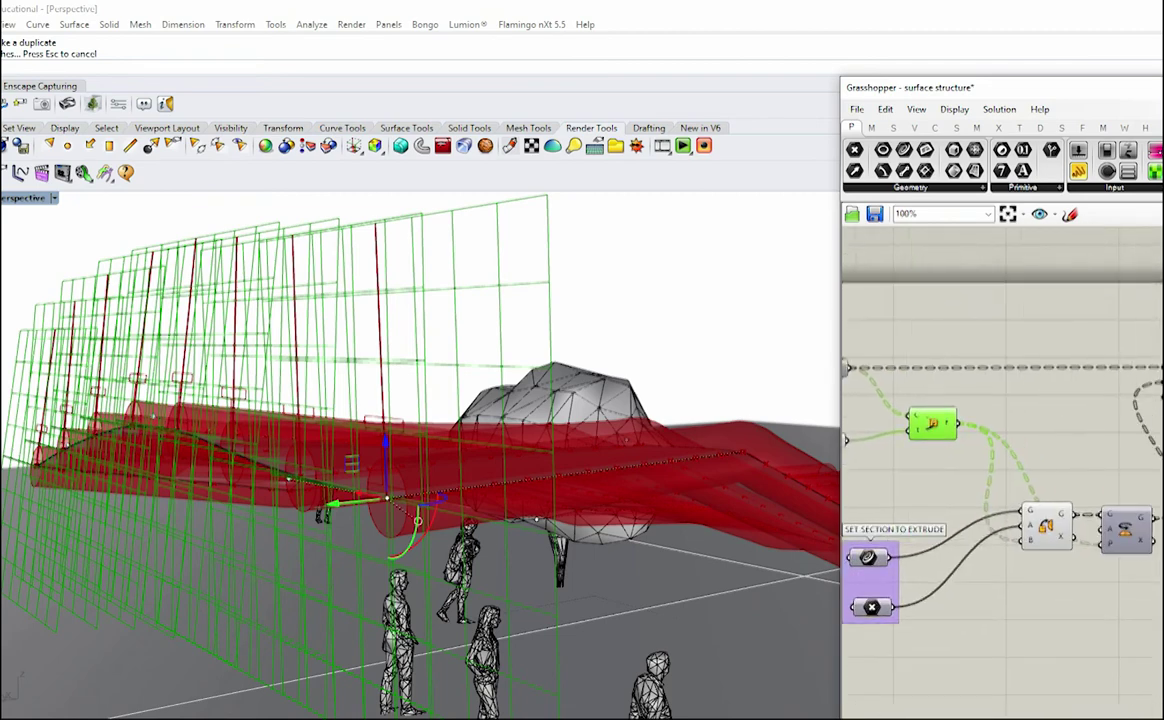
scroll(860, 630, up, 1)
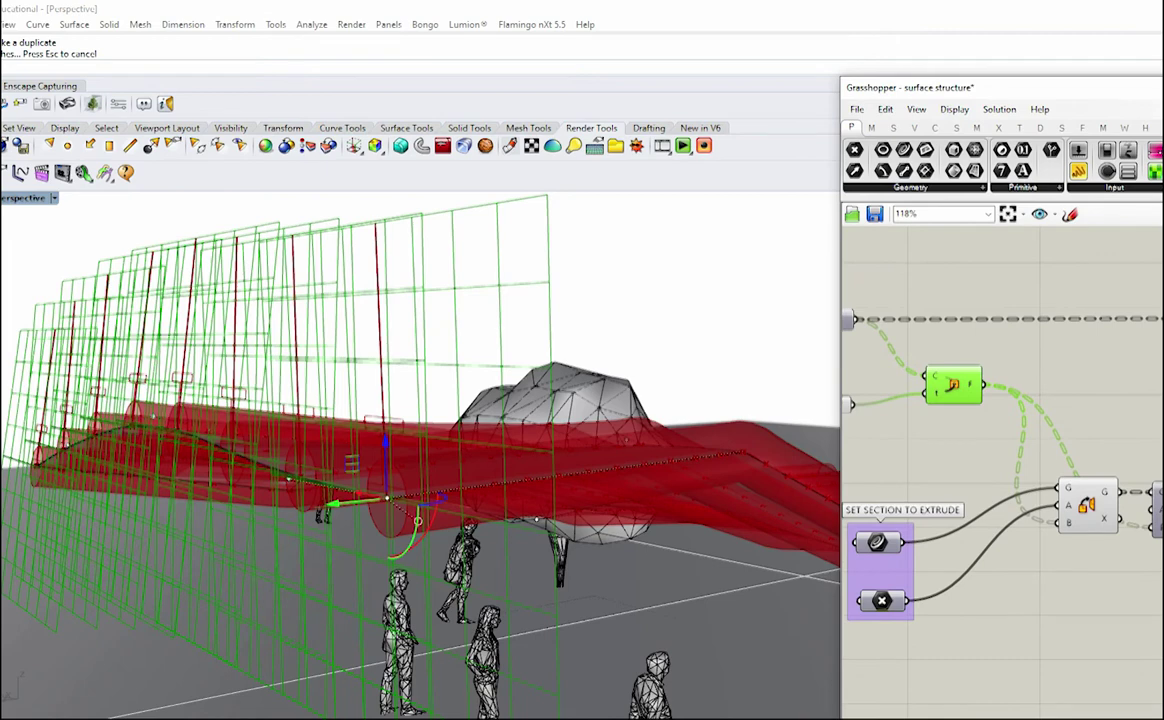
Select the Orient component, shift it slightly on the canvas, and inspect its Target and Source plane inputs.
mouse_move(1086, 505)
mouse_down()
mouse_move(1060, 510)
mouse_move(1072, 505)
mouse_up()
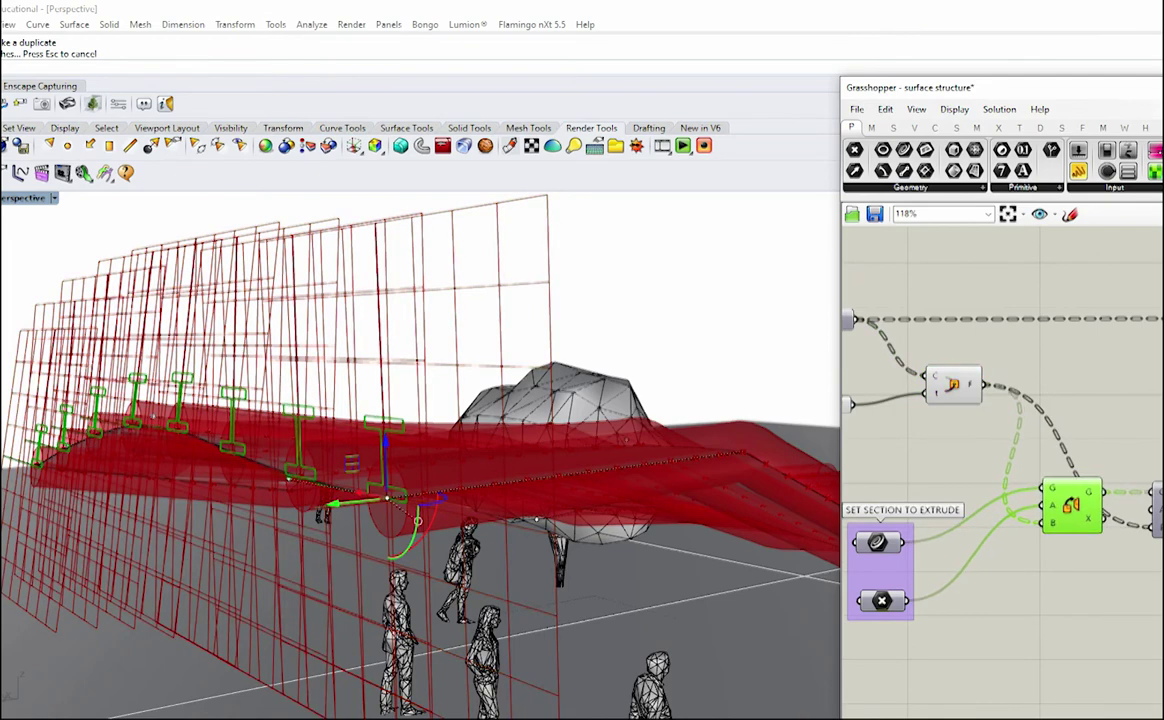
scroll(1080, 505, up, 3)
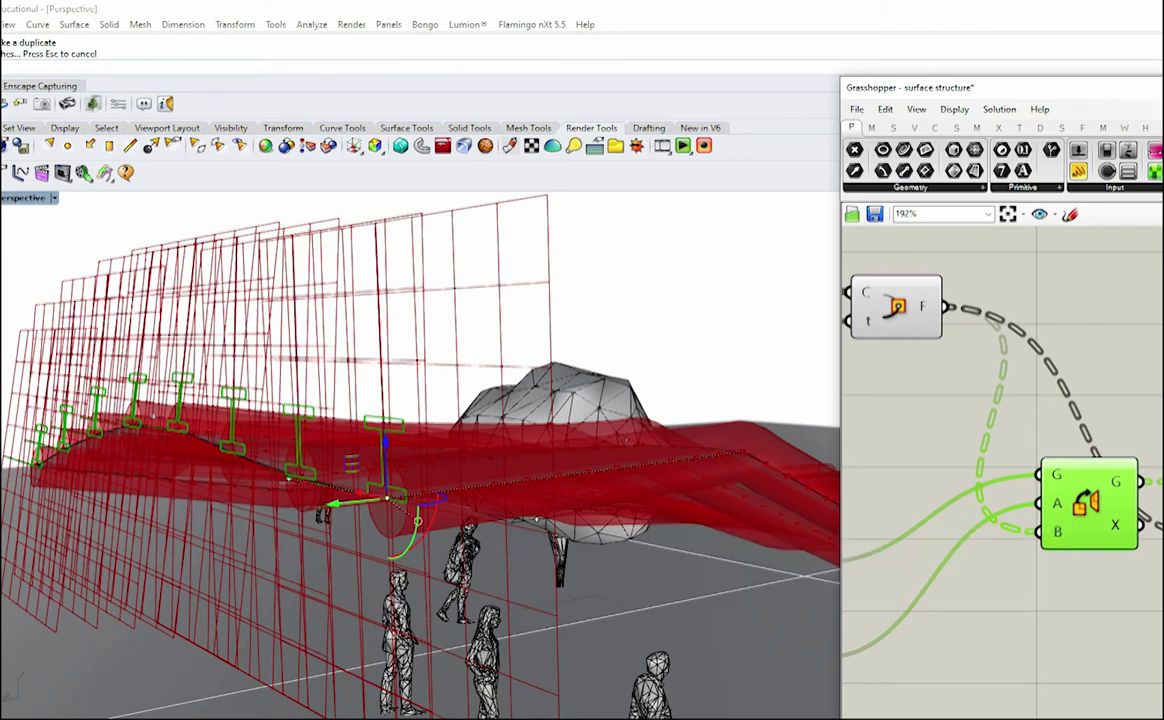
mouse_move(1059, 532)
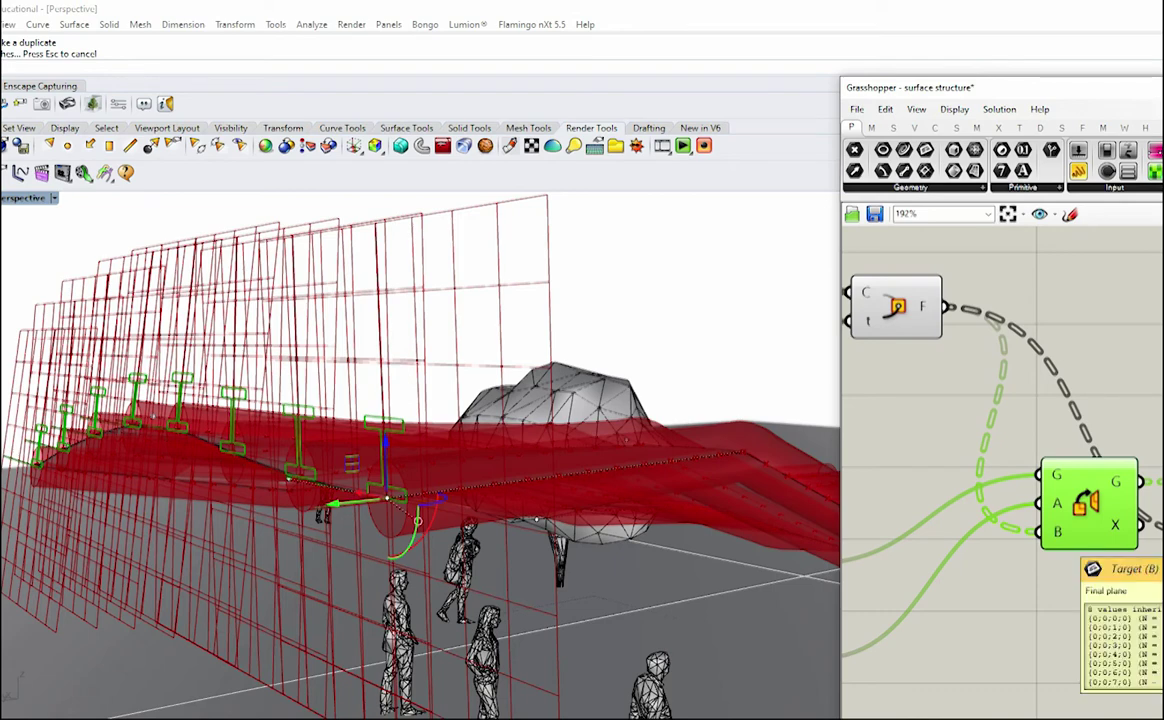
scroll(1055, 532, down, 4)
scroll(1053, 515, up, 6)
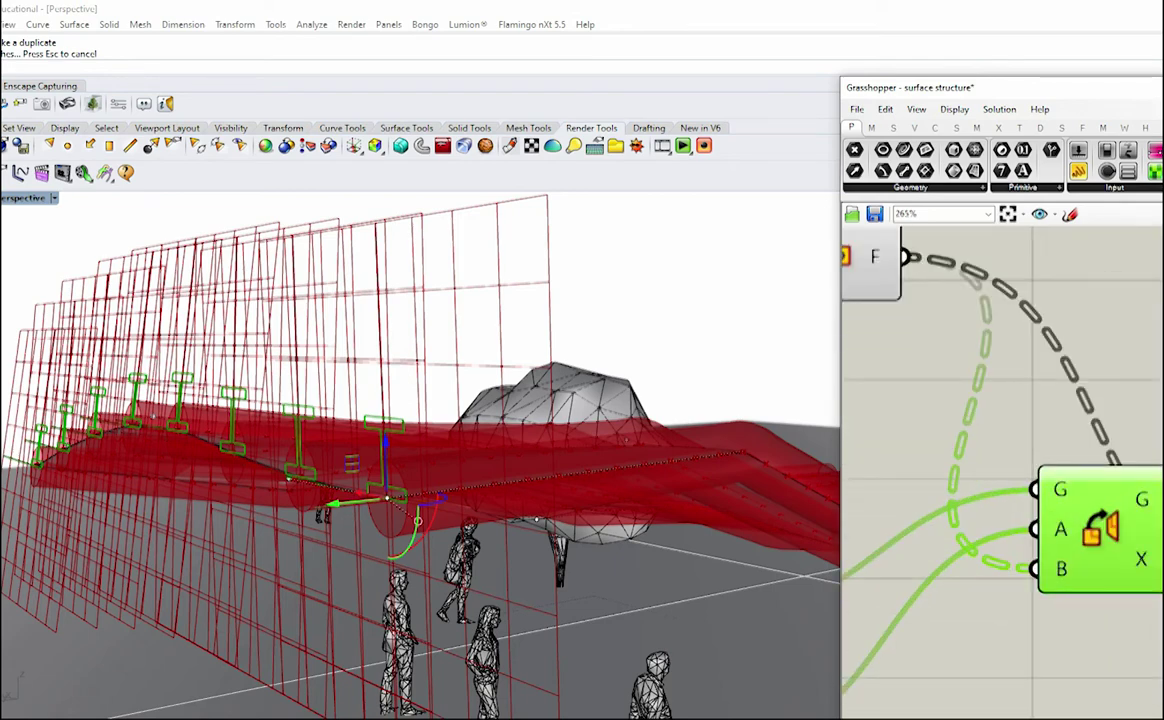
mouse_move(1062, 492)
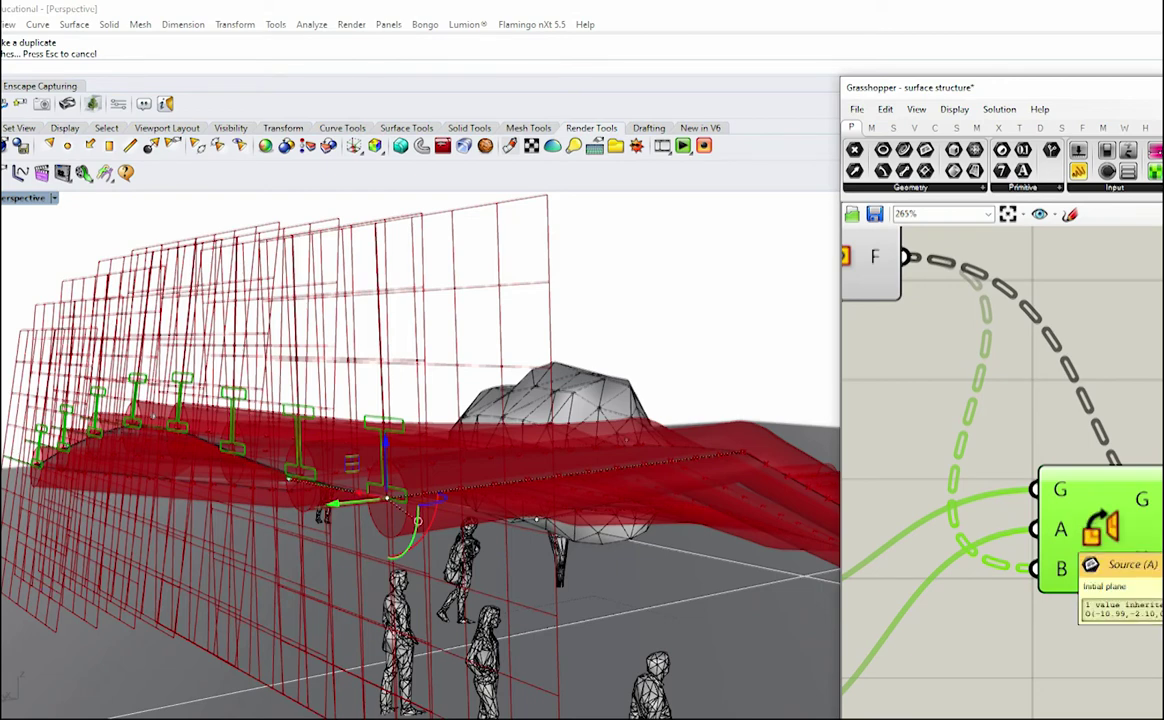
scroll(1060, 533, down, 5)
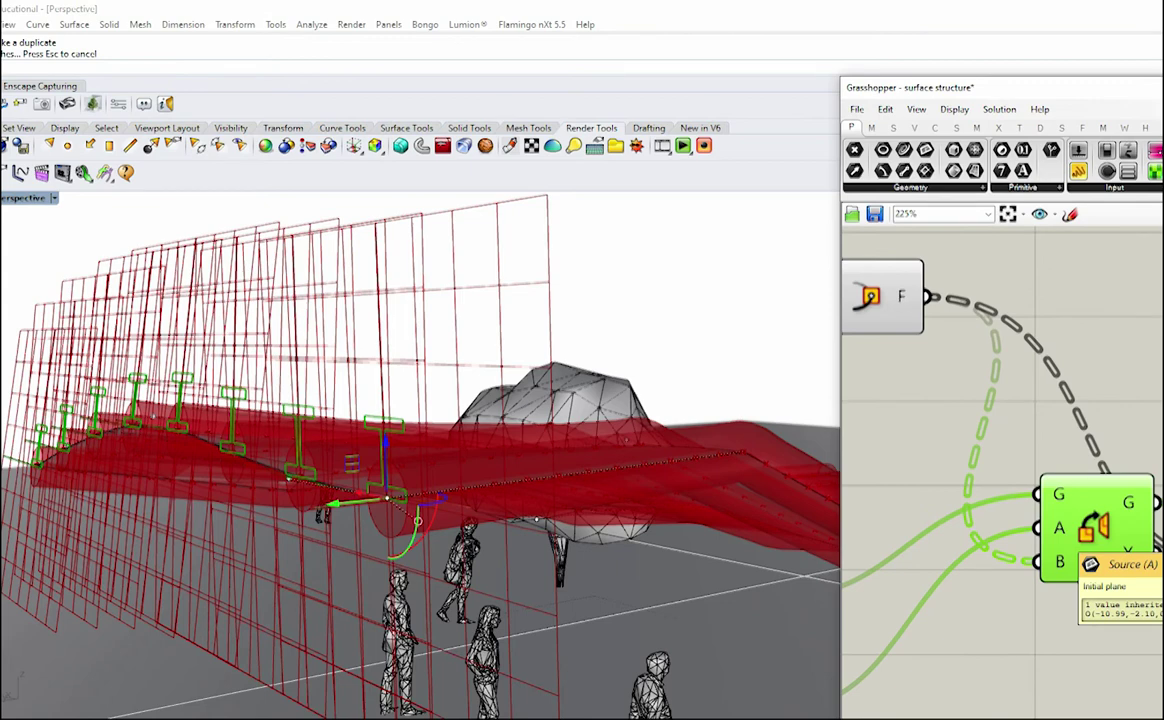
scroll(1082, 560, down, 4)
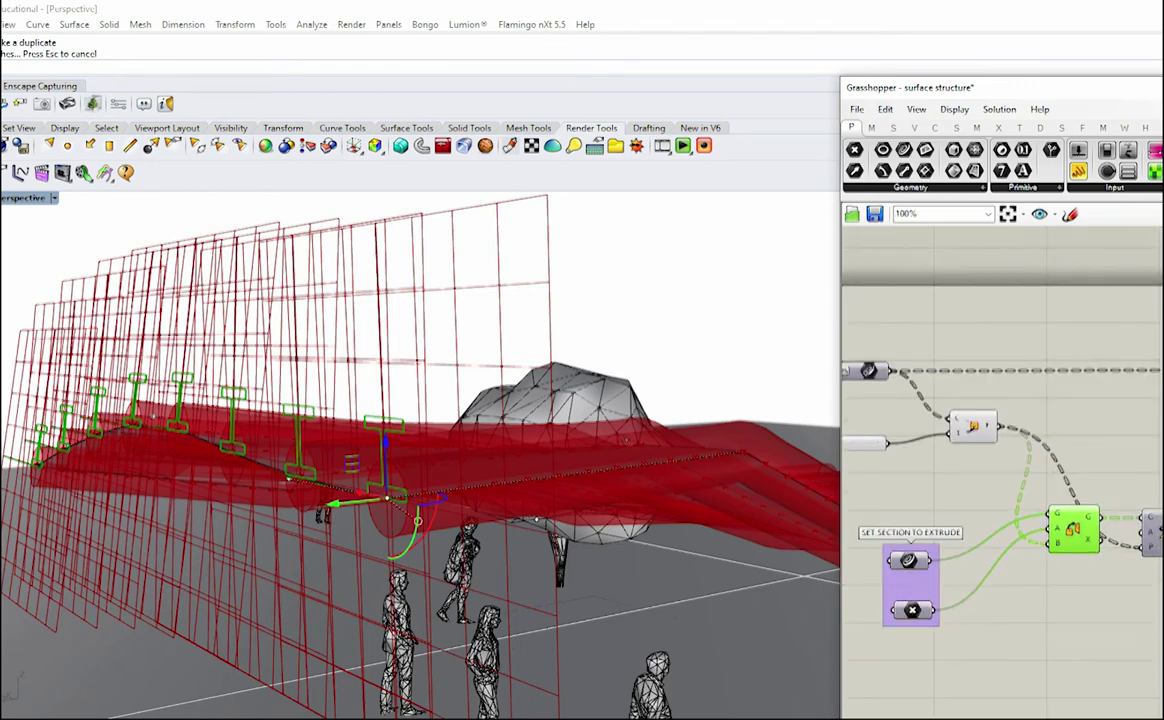
Preview the Rotate component's rotated section profiles and nudge the component slightly on the canvas.
scroll(926, 550, down, 1)
scroll(1143, 539, up, 4)
click(1122, 532)
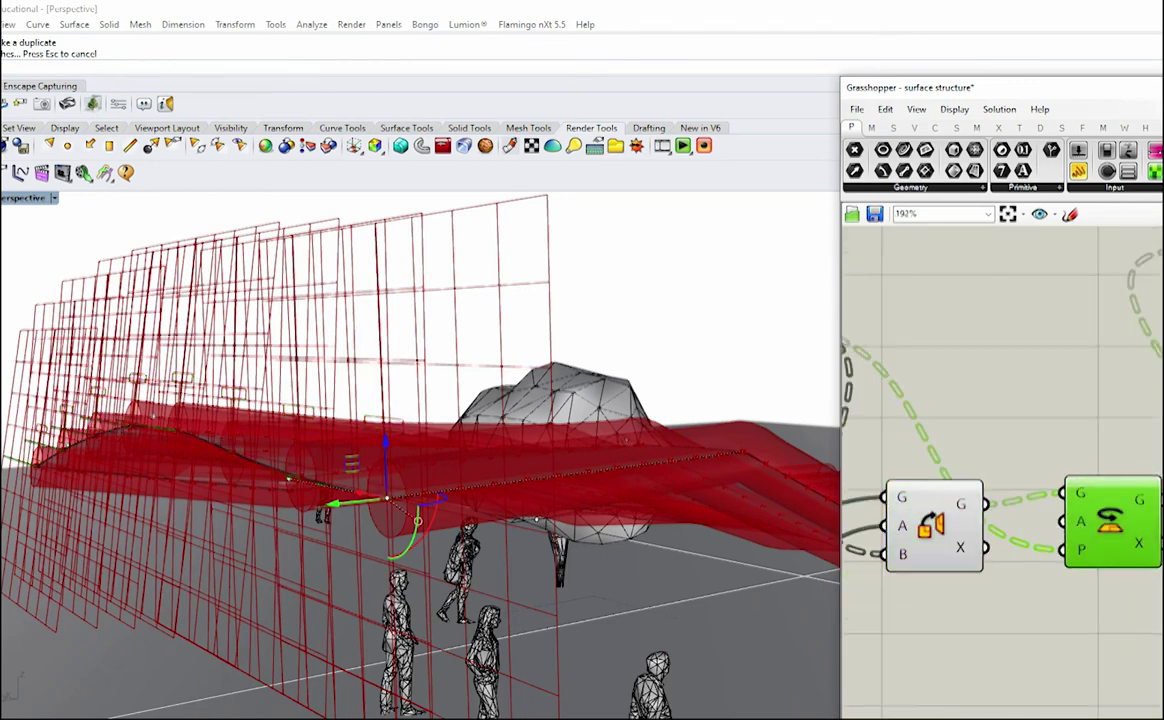
middle_click(1110, 527)
click(1146, 491)
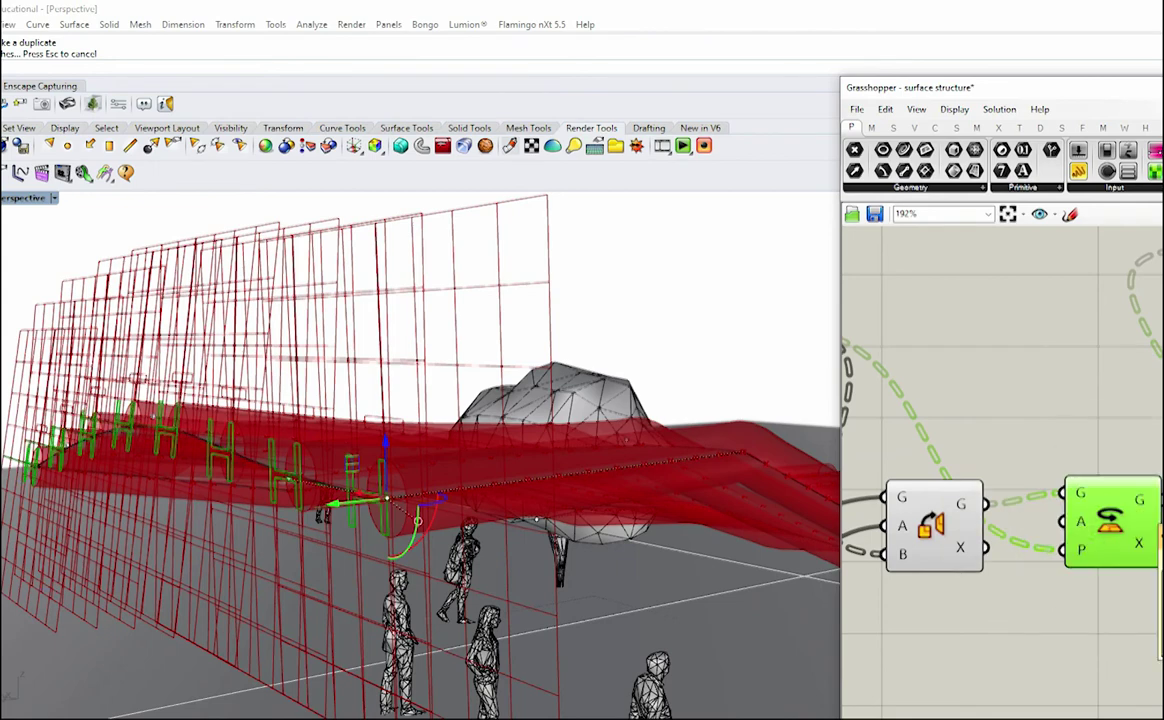
scroll(1078, 543, down, 2)
scroll(1104, 534, up, 2)
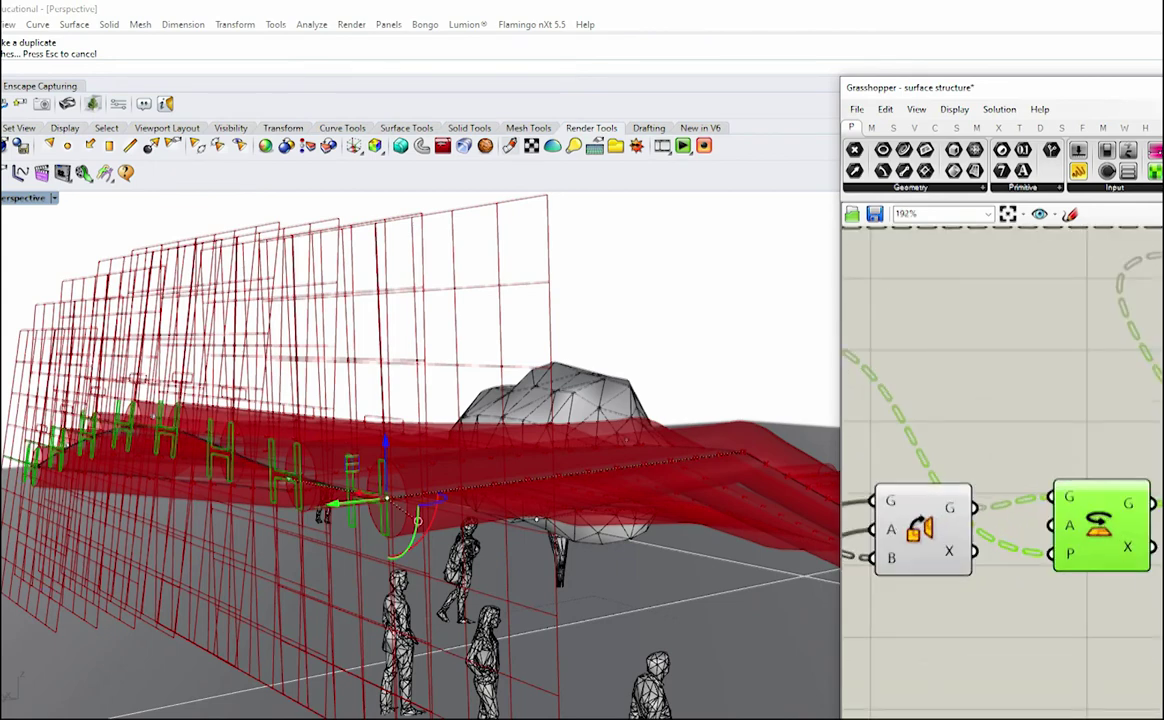
mouse_move(1100, 525)
mouse_down()
mouse_move(1091, 426)
mouse_move(1095, 519)
mouse_up()
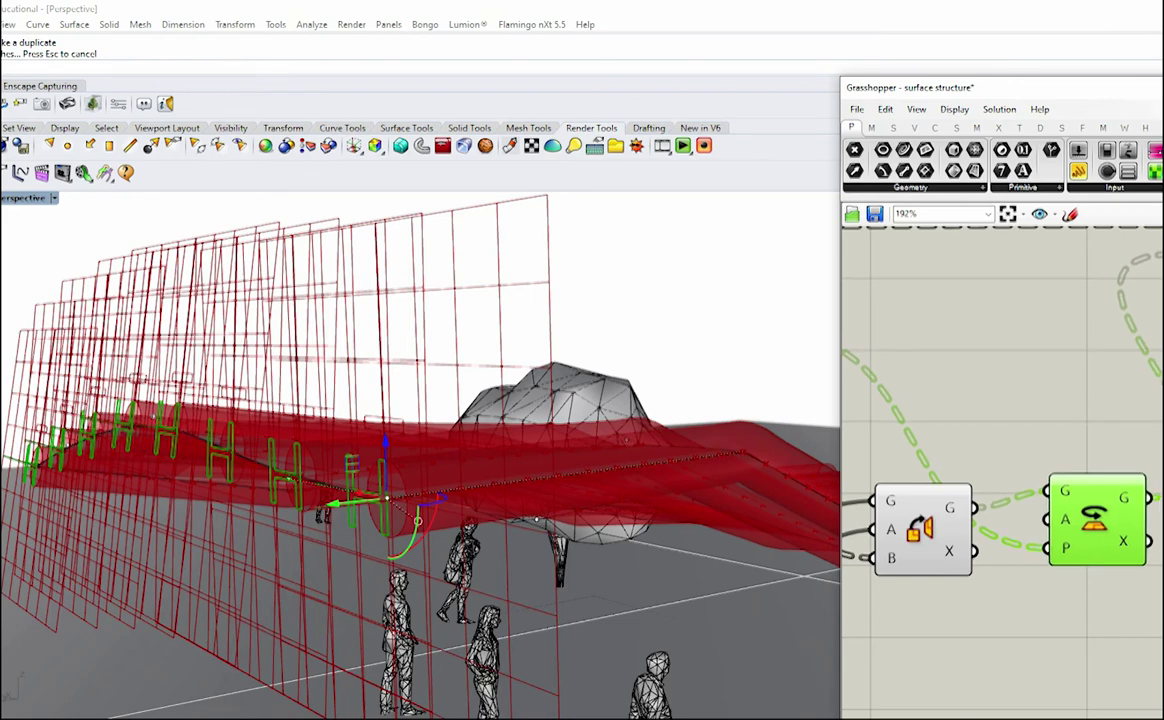
Try wiring Orient's Geometry output directly into the sweep's Sections input, and restore the connection from the Rotate component.
scroll(1082, 519, down, 3)
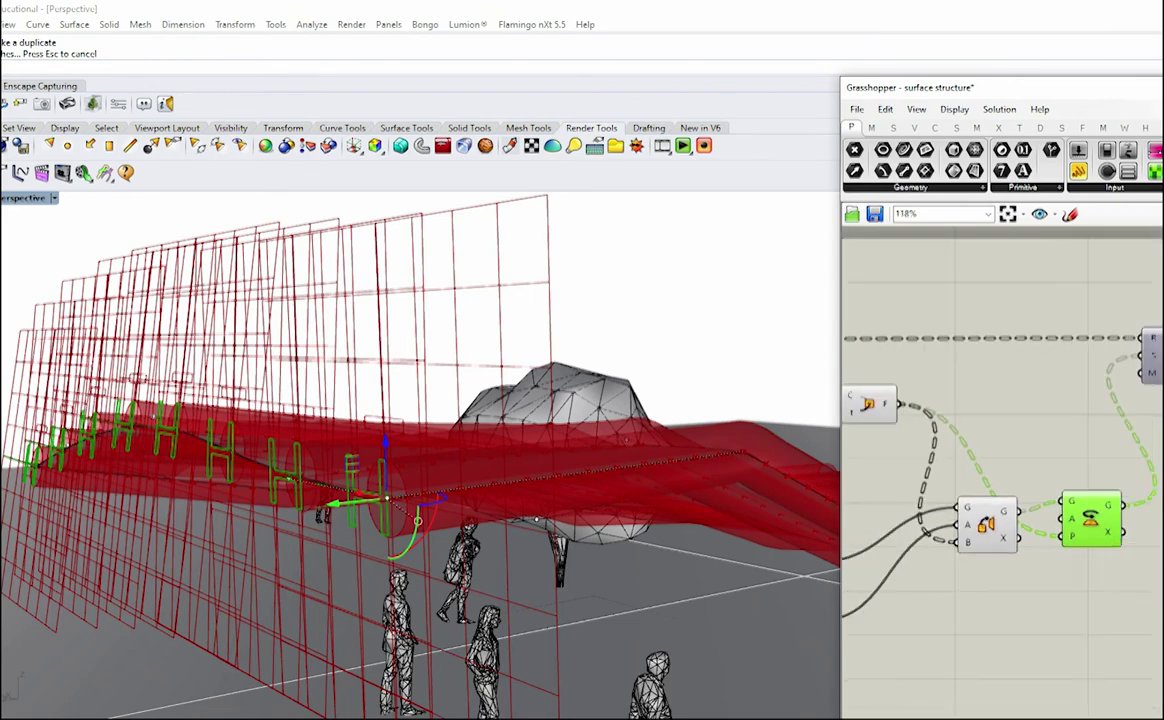
scroll(1092, 524, up, 3)
mouse_move(1094, 522)
mouse_down()
mouse_move(1113, 470)
mouse_move(1092, 406)
mouse_move(1114, 512)
mouse_up()
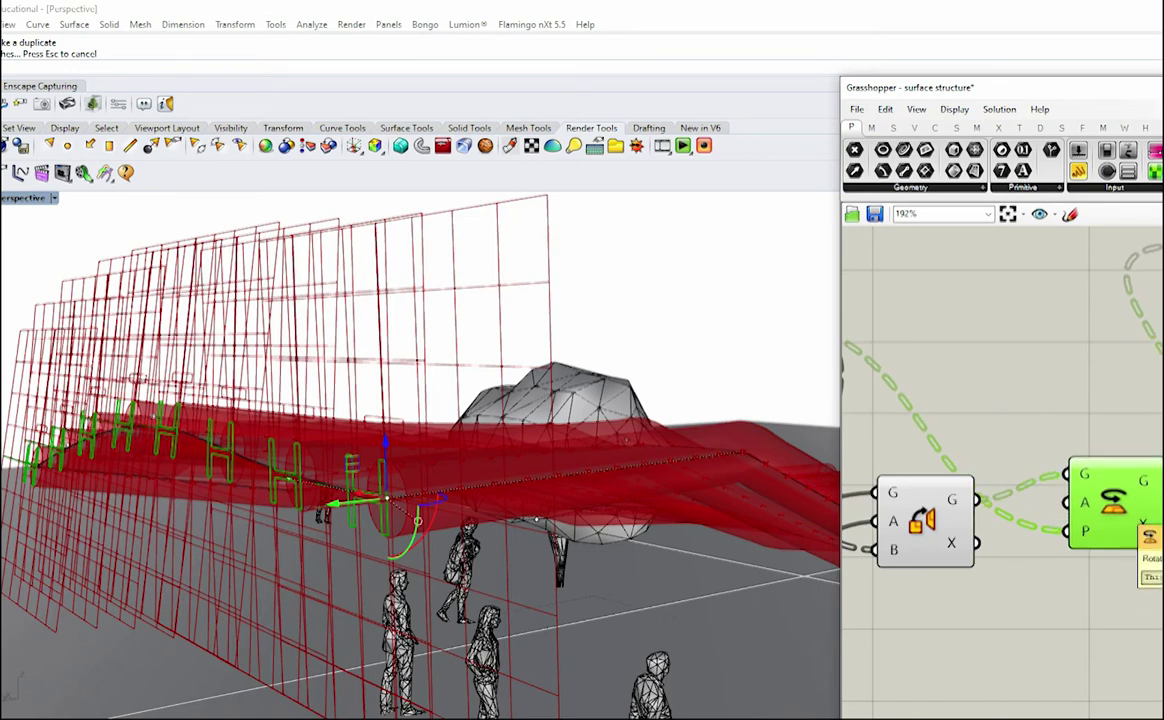
scroll(1110, 507, down, 1)
drag(1113, 494, 1115, 567)
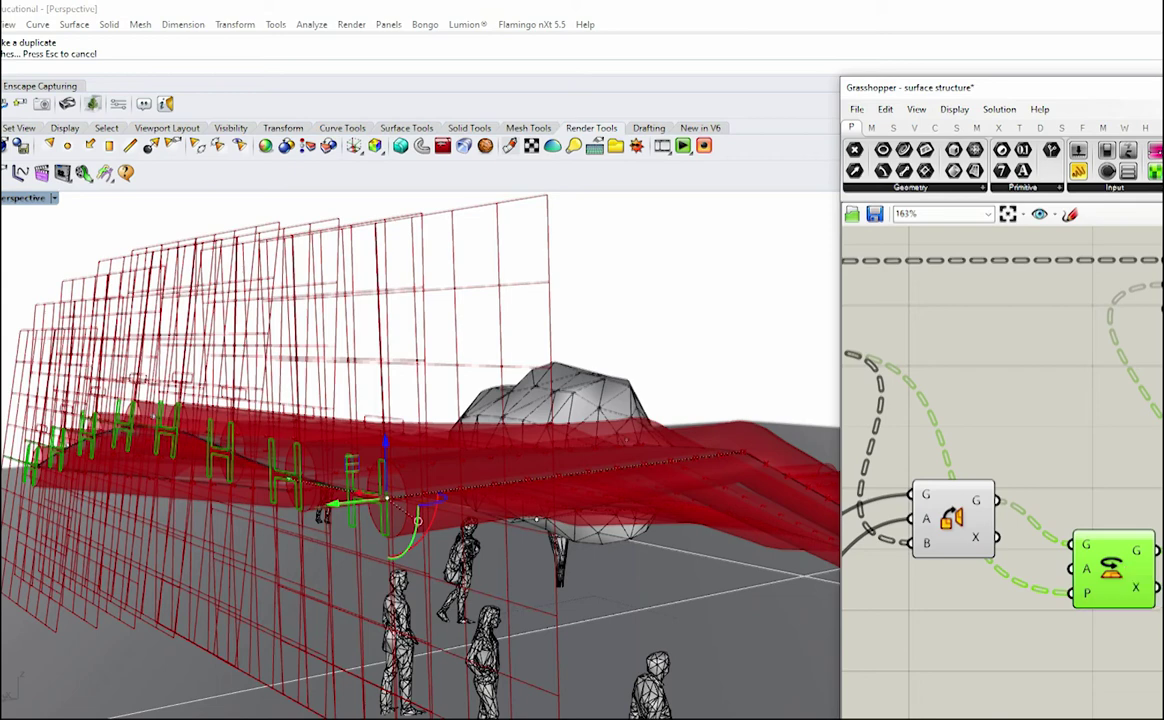
drag(997, 500, 1162, 286)
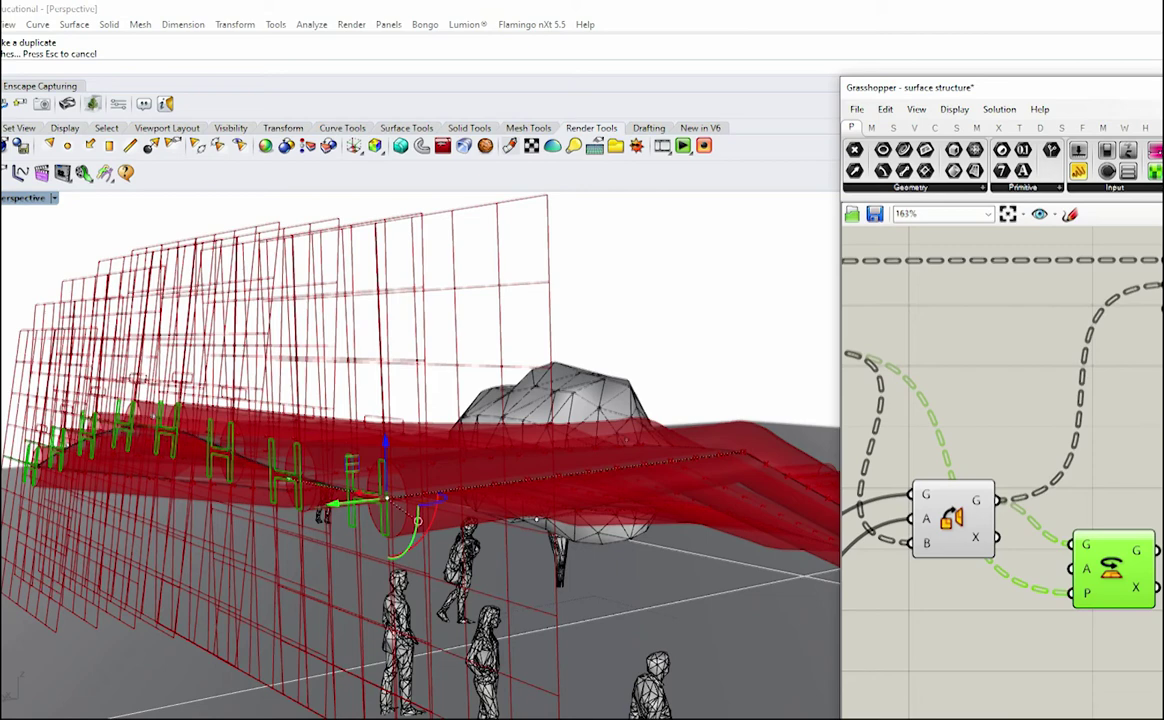
drag(1157, 550, 1162, 286)
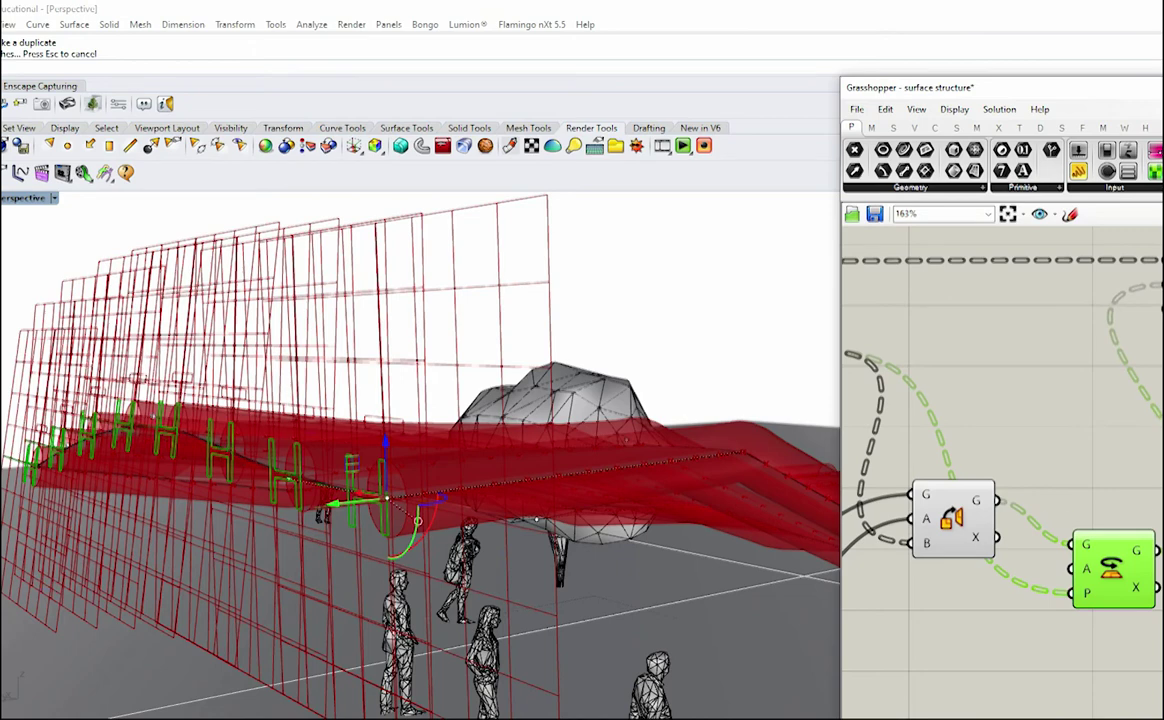
Move the Rotate component directly beside the Orient component, level with its outputs.
drag(1111, 568, 1113, 457)
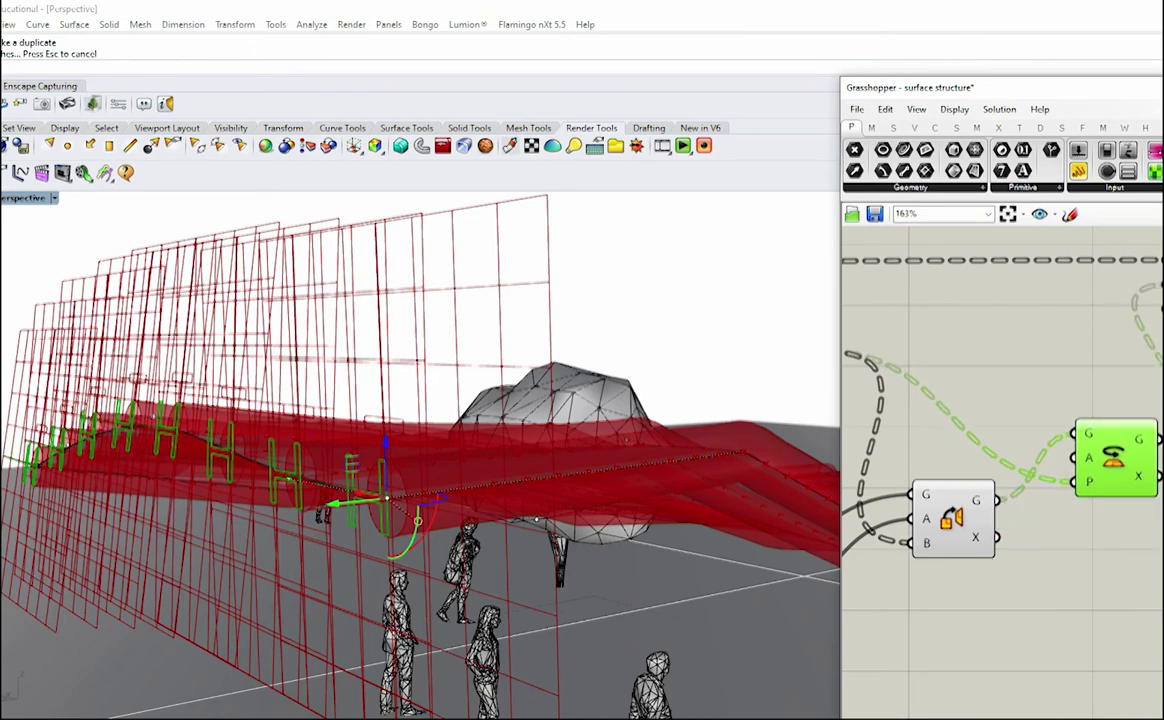
scroll(1091, 487, down, 2)
scroll(1089, 487, up, 2)
drag(1112, 463, 1071, 528)
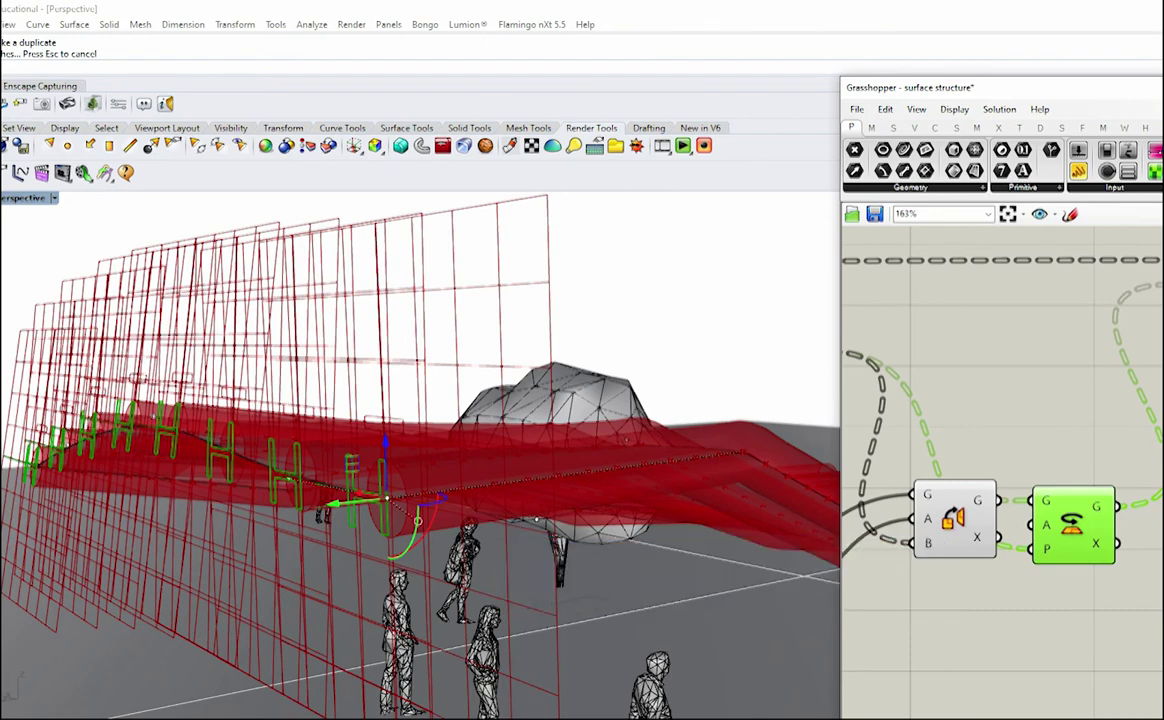
Preview the sweep component that receives the rotated sections, and clear the selection to show its beams in the viewport.
scroll(1074, 528, down, 4)
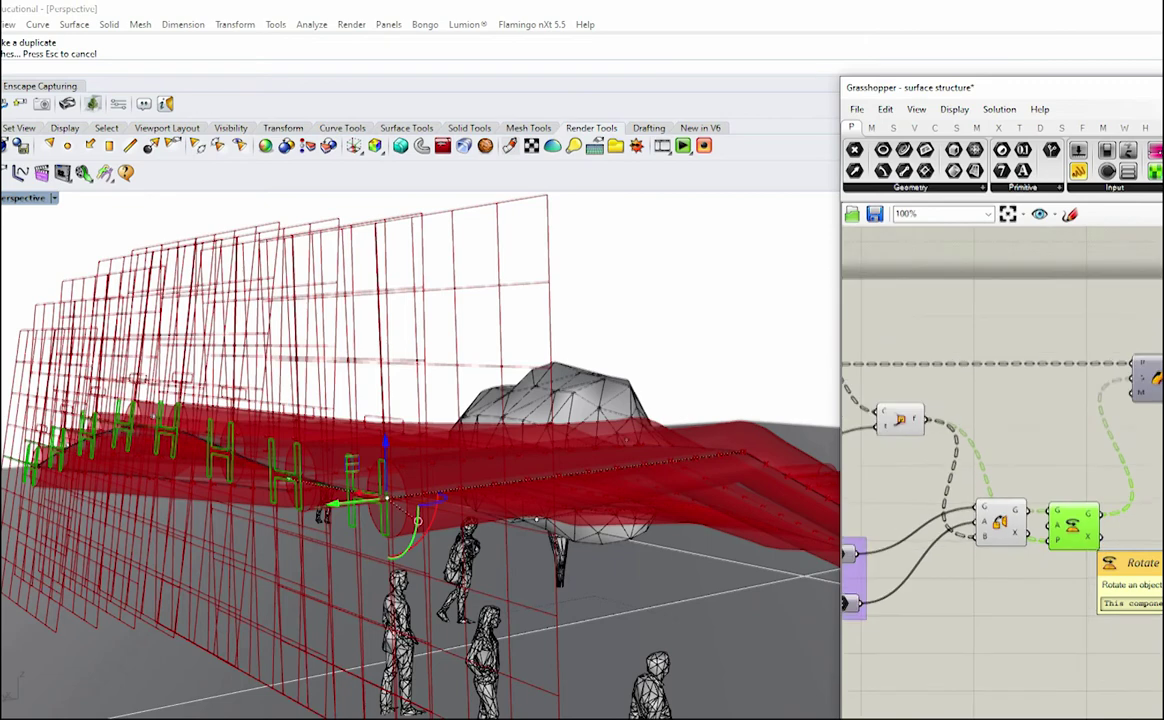
scroll(1074, 528, up, 3)
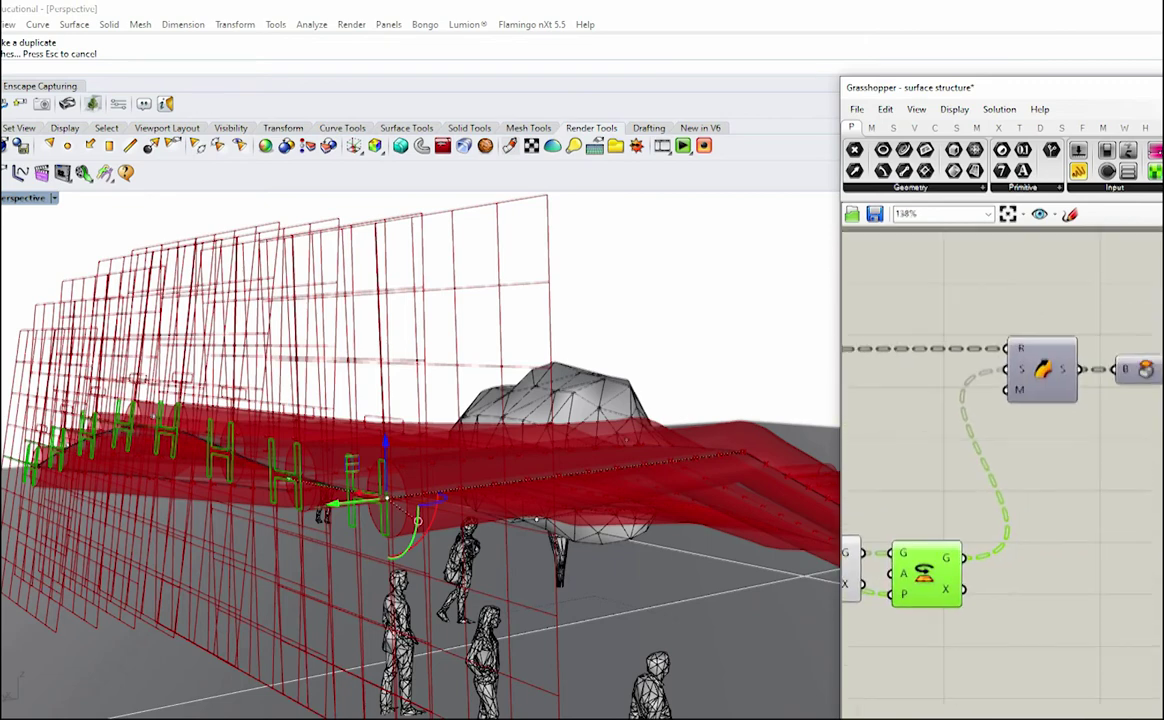
right_drag(1000, 520, 1090, 428)
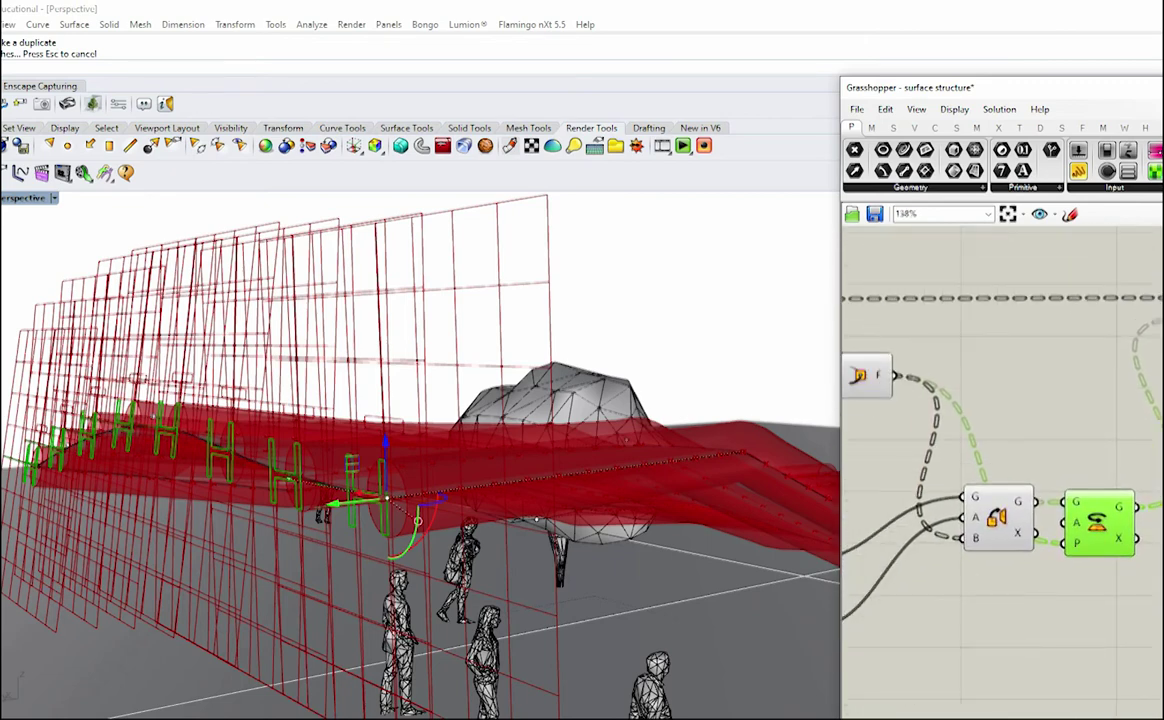
right_drag(1098, 523, 988, 545)
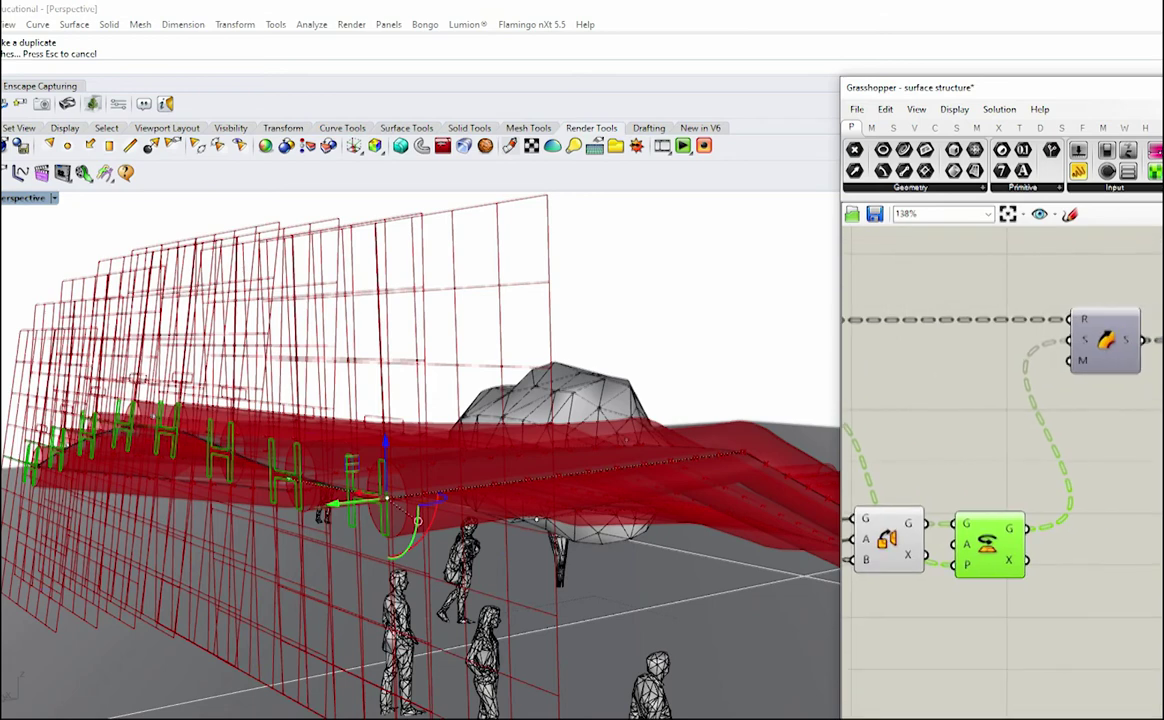
right_drag(1060, 430, 1076, 480)
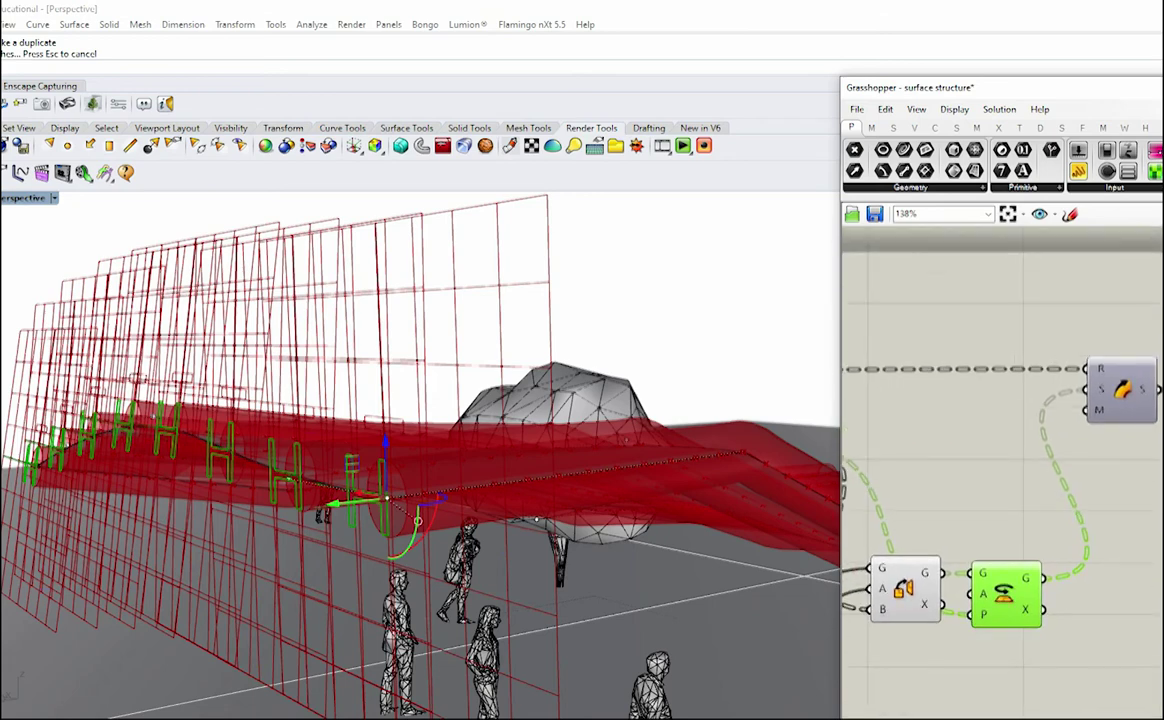
click(1126, 385)
middle_click(1128, 384)
click(1157, 353)
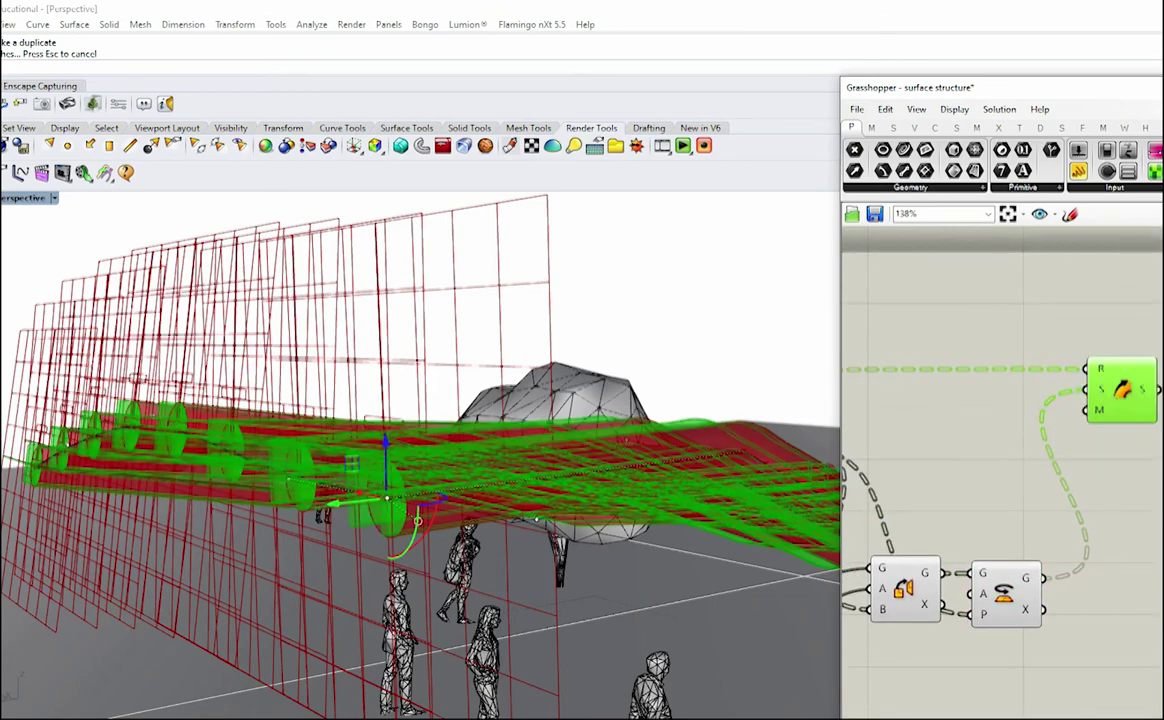
click(1020, 352)
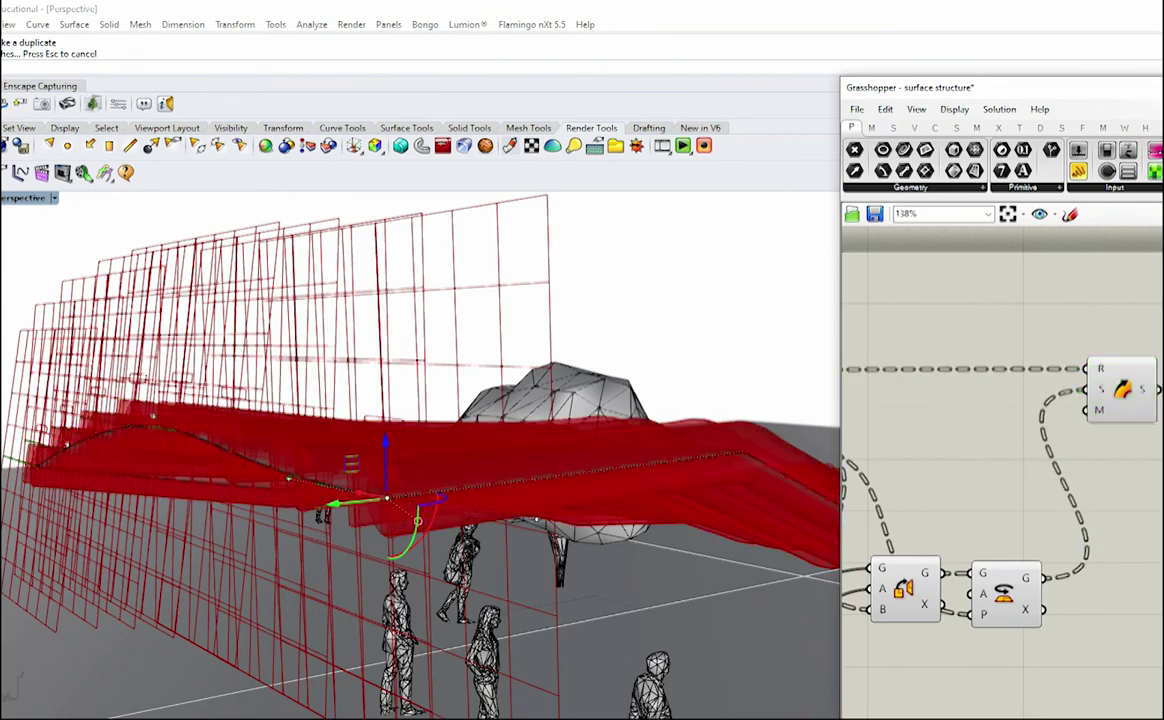
Inspect the sweep's Rail input and trace its wire back to the Curve parameter after Graft Tree, selecting that parameter.
scroll(1122, 371, down, 1)
right_drag(1122, 371, 1083, 396)
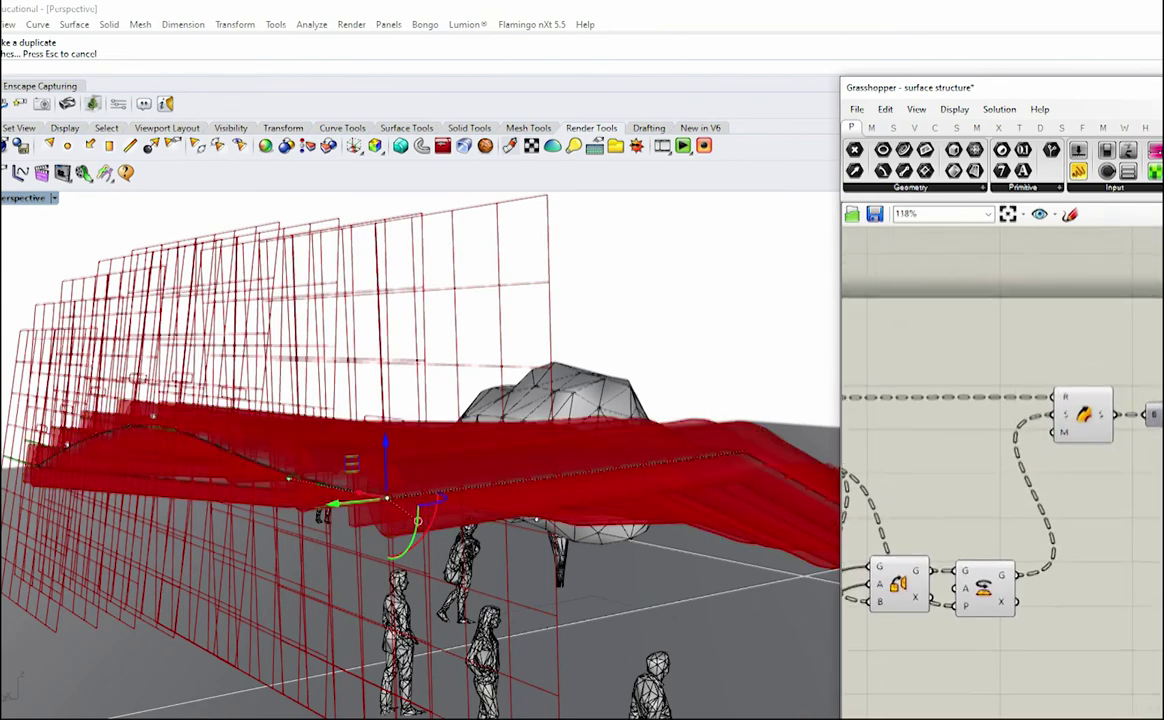
scroll(1083, 396, up, 4)
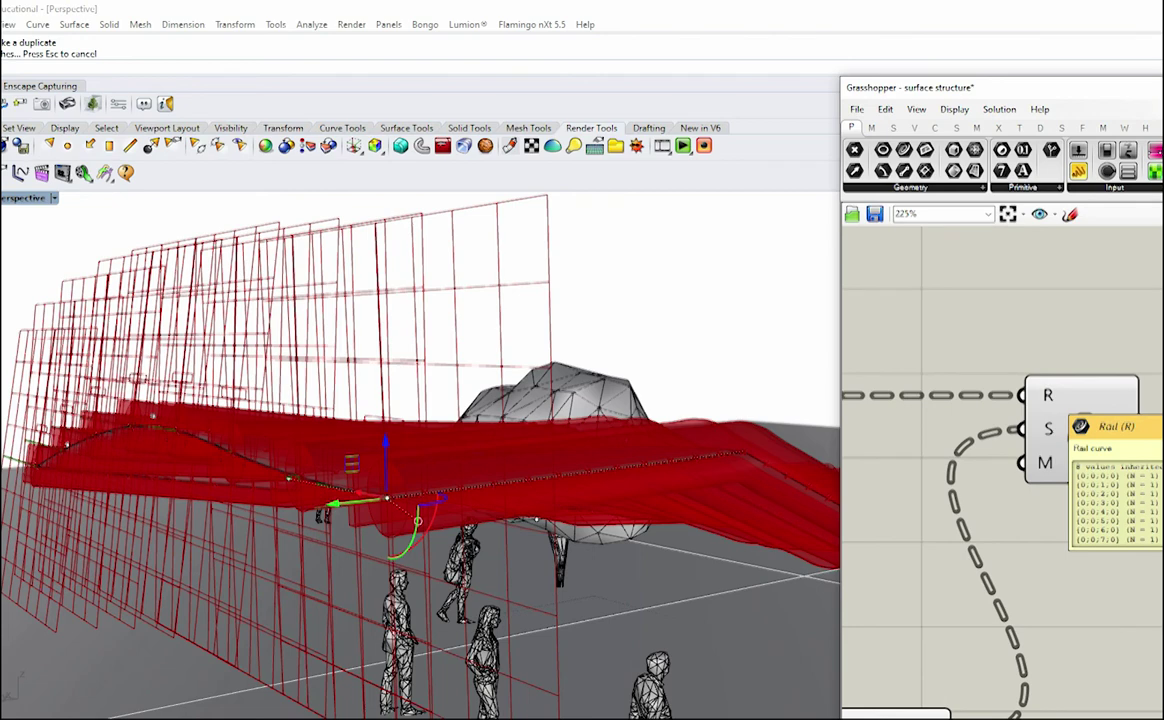
scroll(1049, 396, down, 6)
right_drag(945, 397, 1127, 405)
scroll(1127, 405, down, 1)
scroll(1015, 401, up, 5)
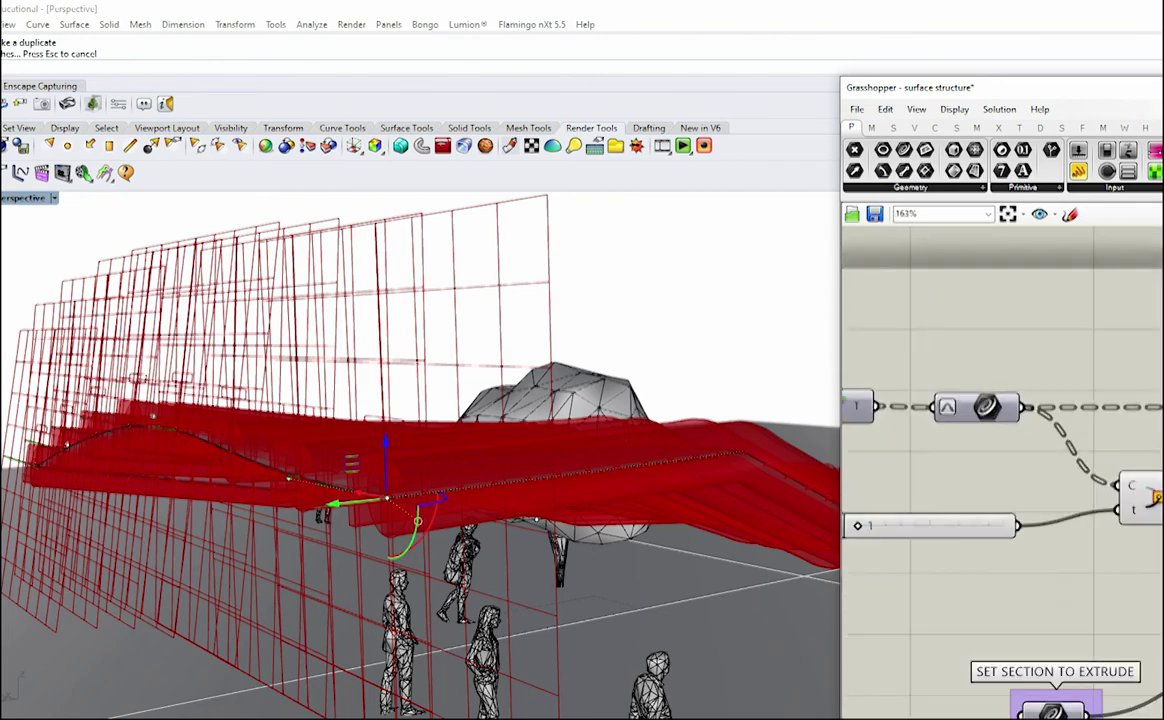
click(990, 407)
scroll(990, 407, down, 5)
right_drag(990, 407, 915, 415)
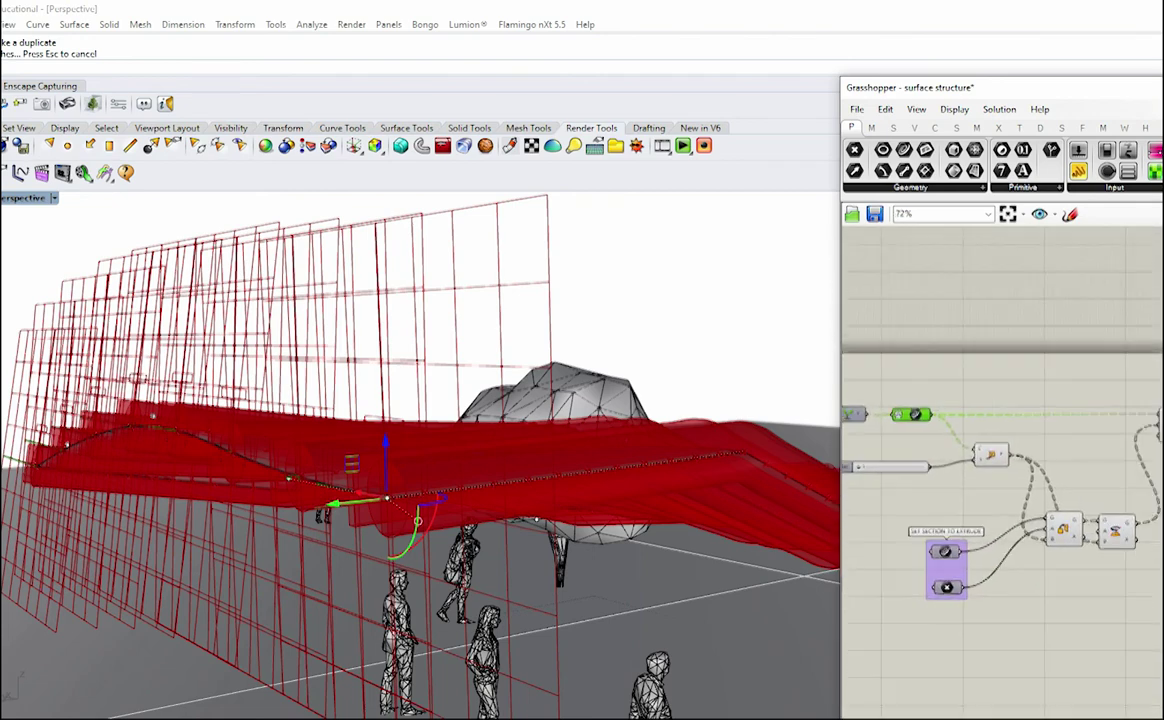
scroll(1111, 420, up, 2)
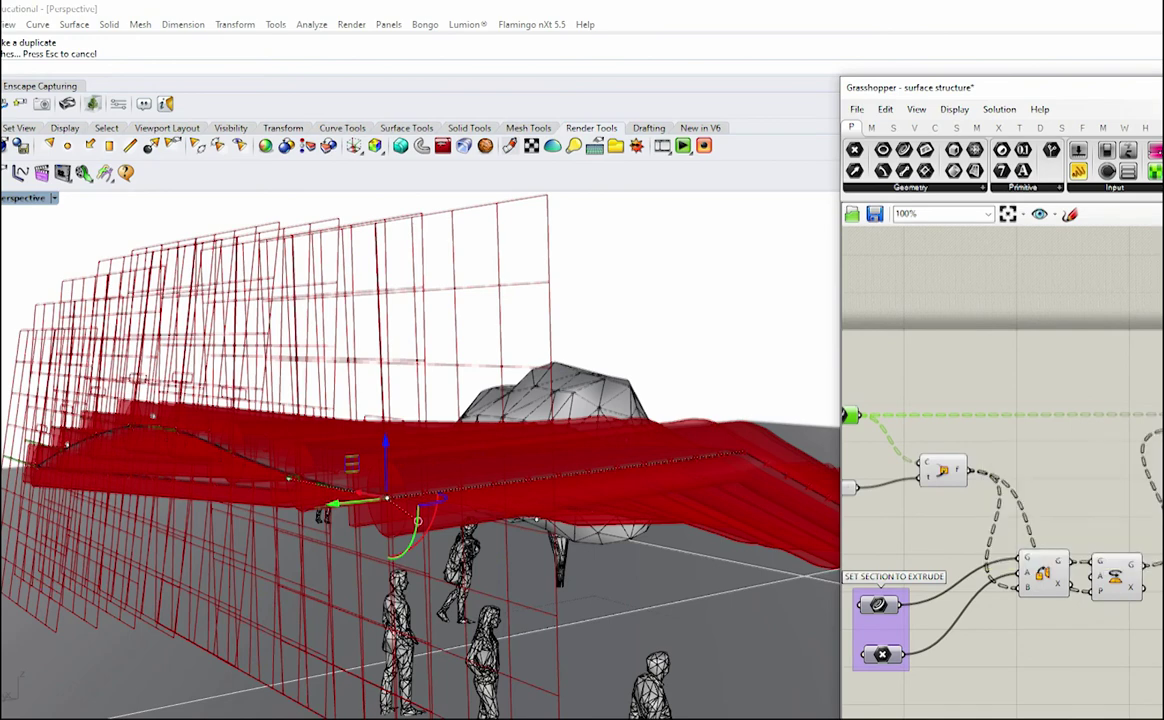
Check the sweep's Sections input and examine the existing H-shaped beam section in a maximized Top viewport.
scroll(960, 440, up, 5)
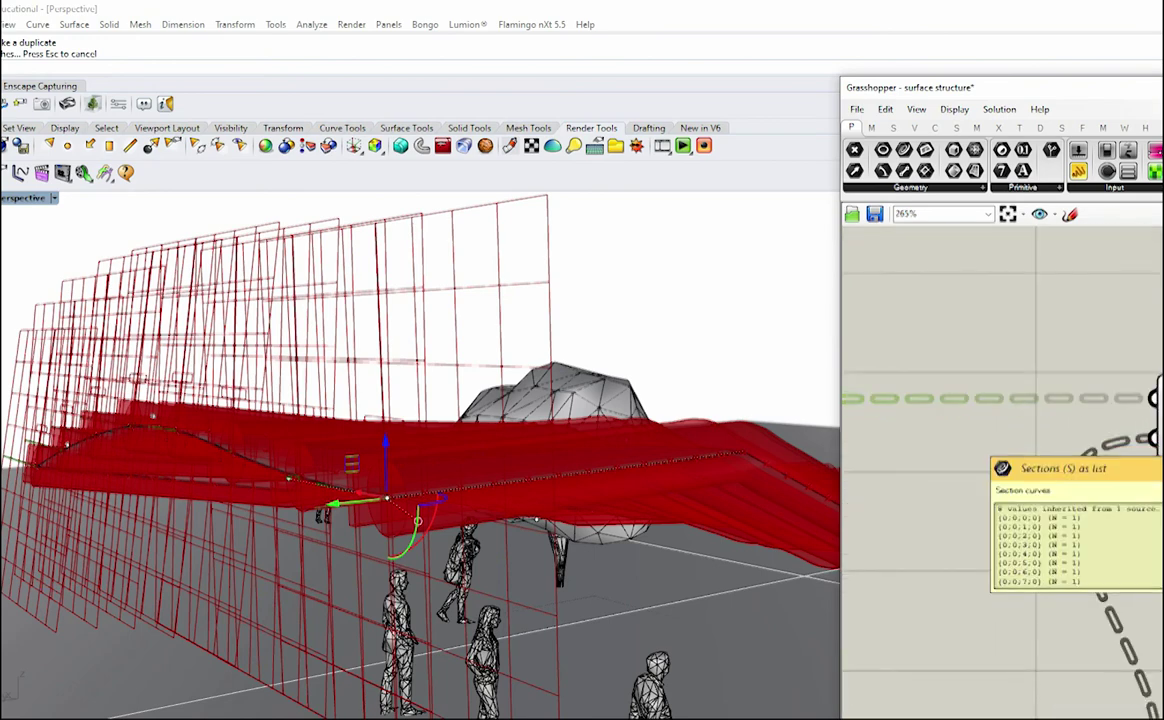
scroll(990, 465, down, 5)
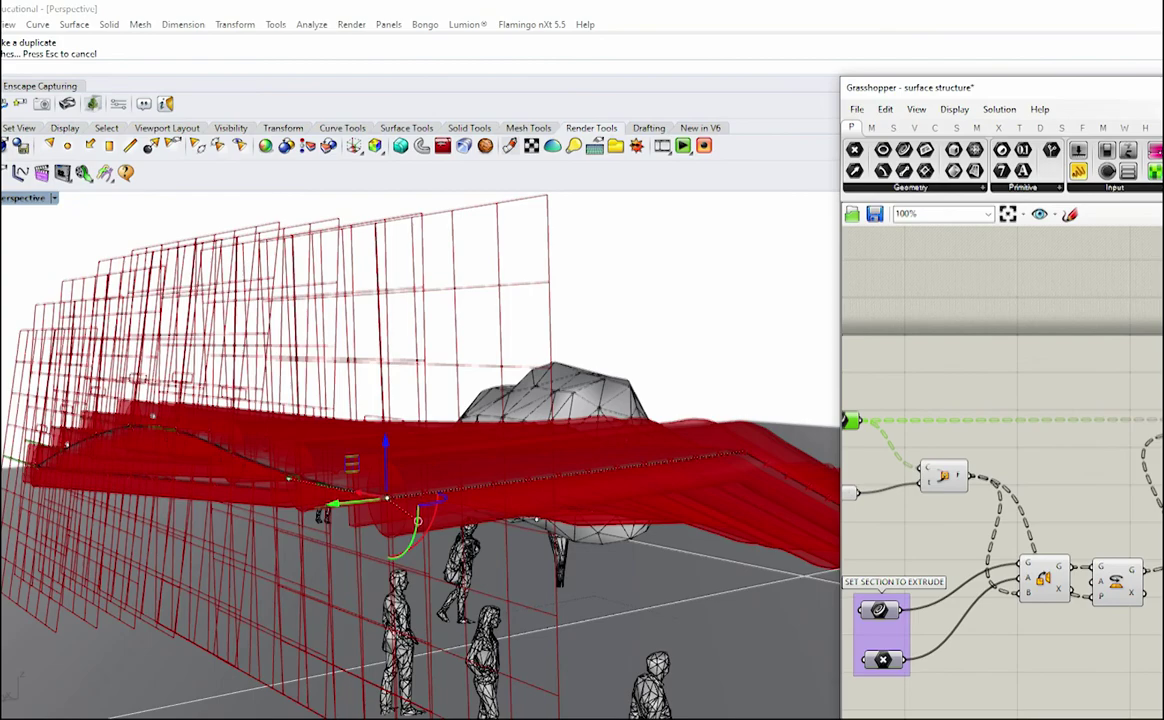
double_click(20, 198)
click(12, 198)
double_click(10, 198)
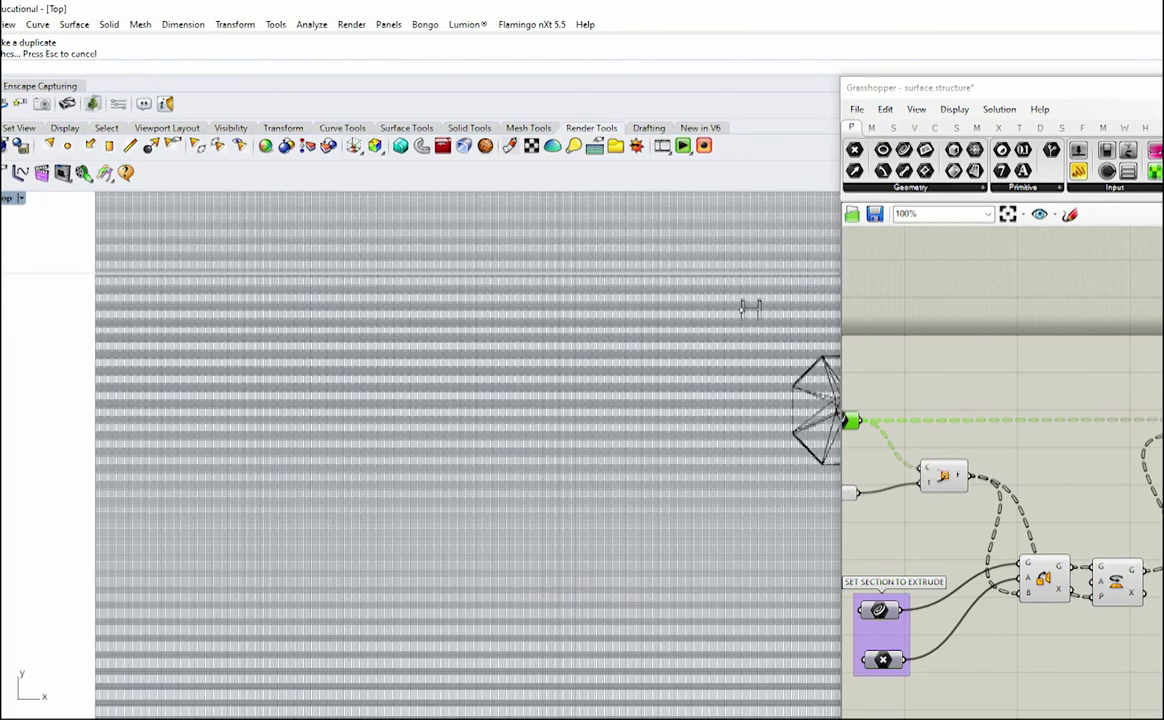
scroll(770, 315, up, 8)
right_drag(740, 285, 617, 358)
scroll(612, 350, up, 8)
scroll(587, 371, up, 1)
click(587, 371)
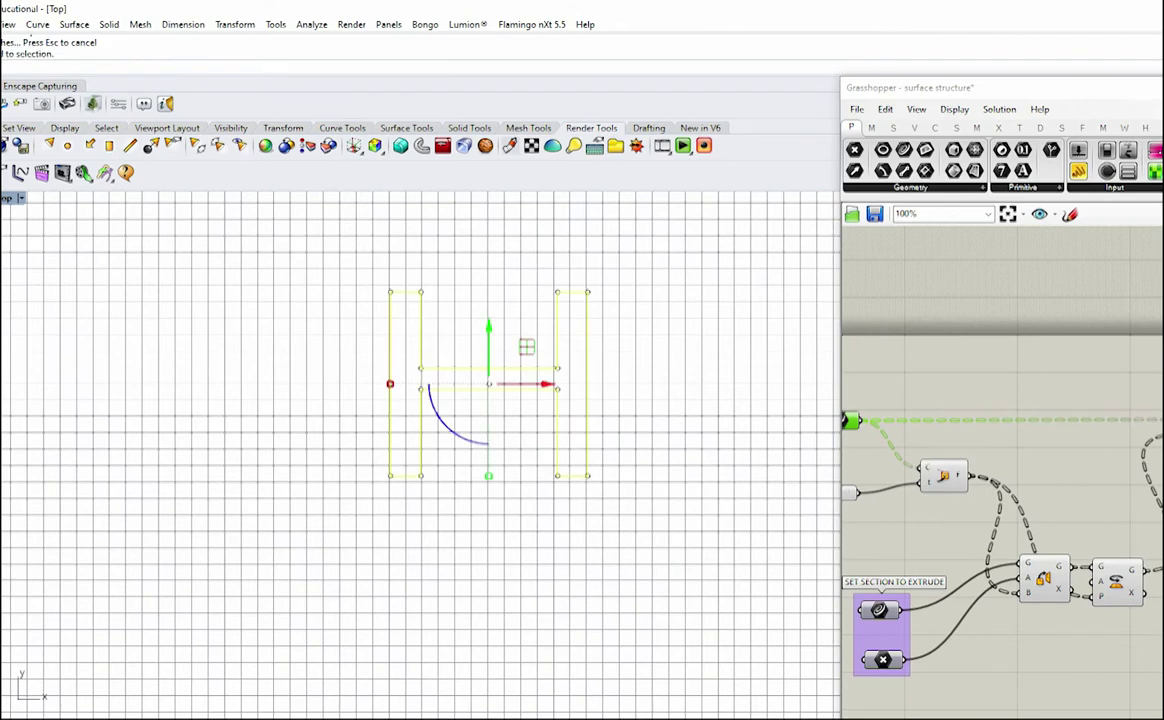
key(Escape)
click(587, 371)
key(Escape)
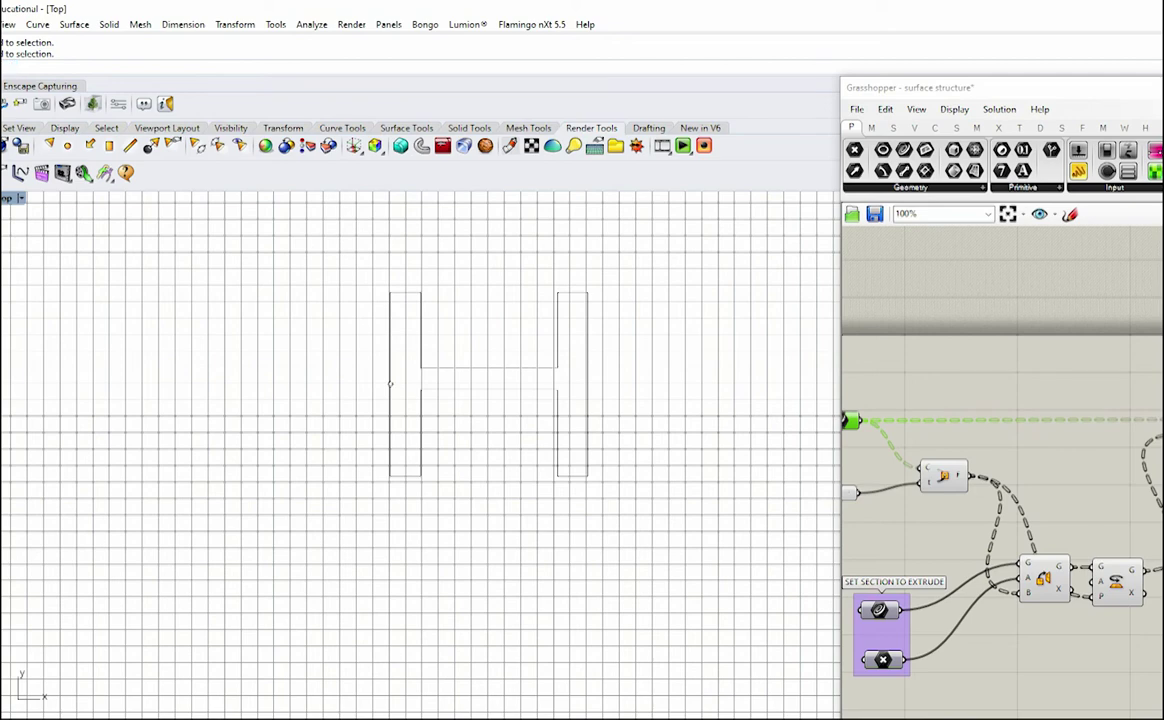
Draw a closed, irregular eight-sided polyline with a notch in its lower edge, just below the H-shaped section.
text(polyline)
key(Return)
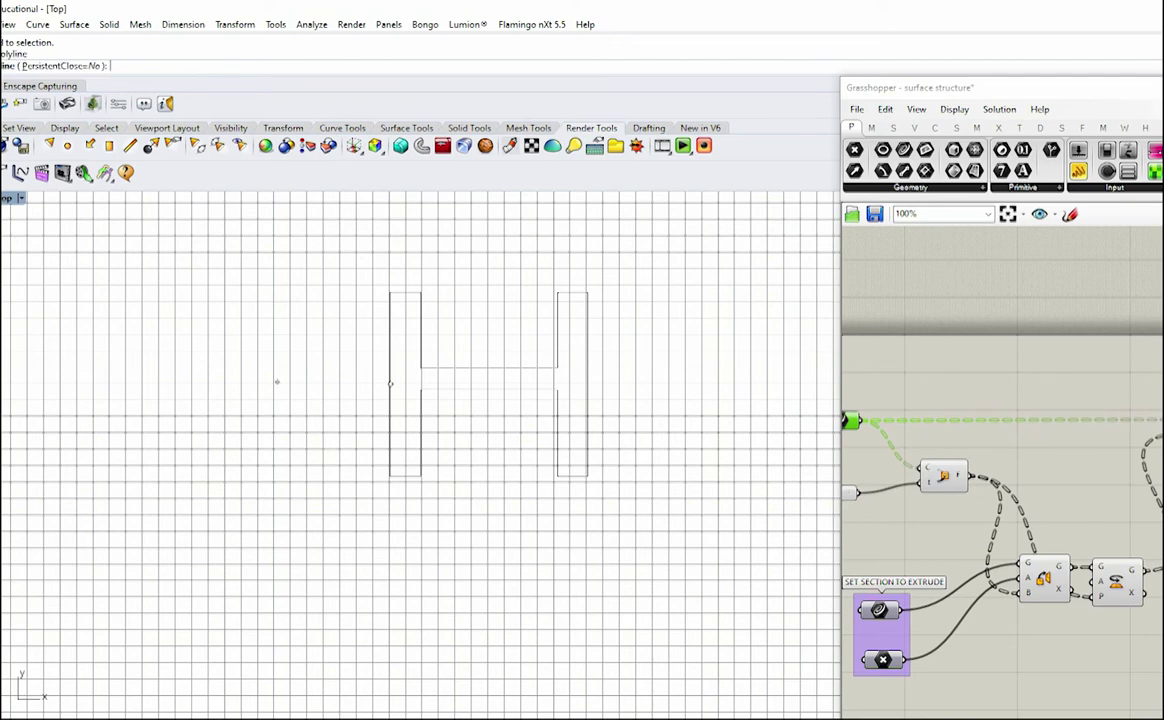
click(507, 617)
click(483, 523)
click(625, 523)
click(677, 623)
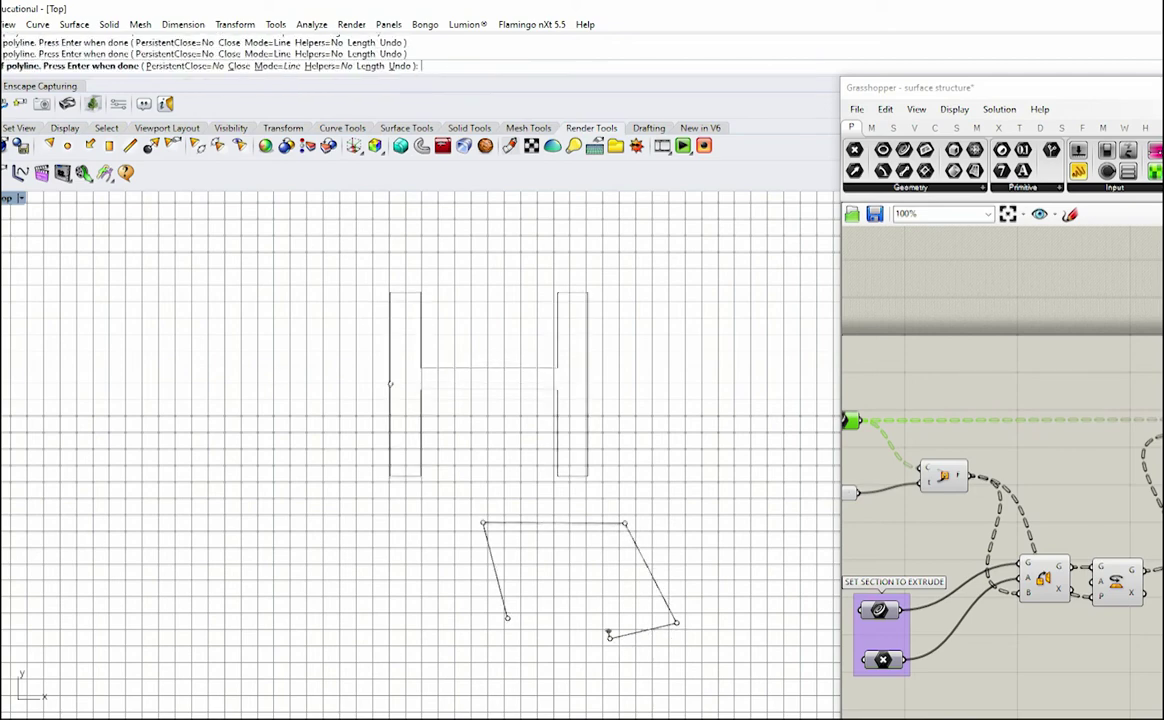
click(609, 638)
click(573, 590)
click(575, 661)
click(507, 617)
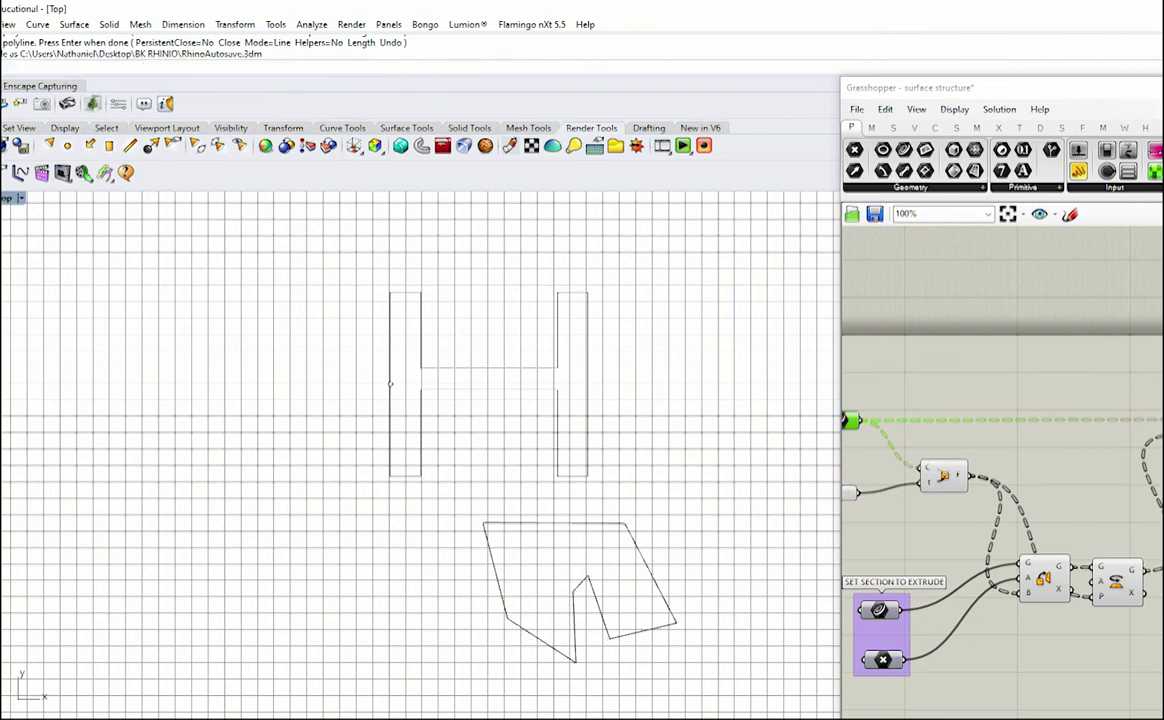
Move the new polyline slightly in the negative X direction and clear the selection.
click(656, 583)
drag(638, 592, 624, 592)
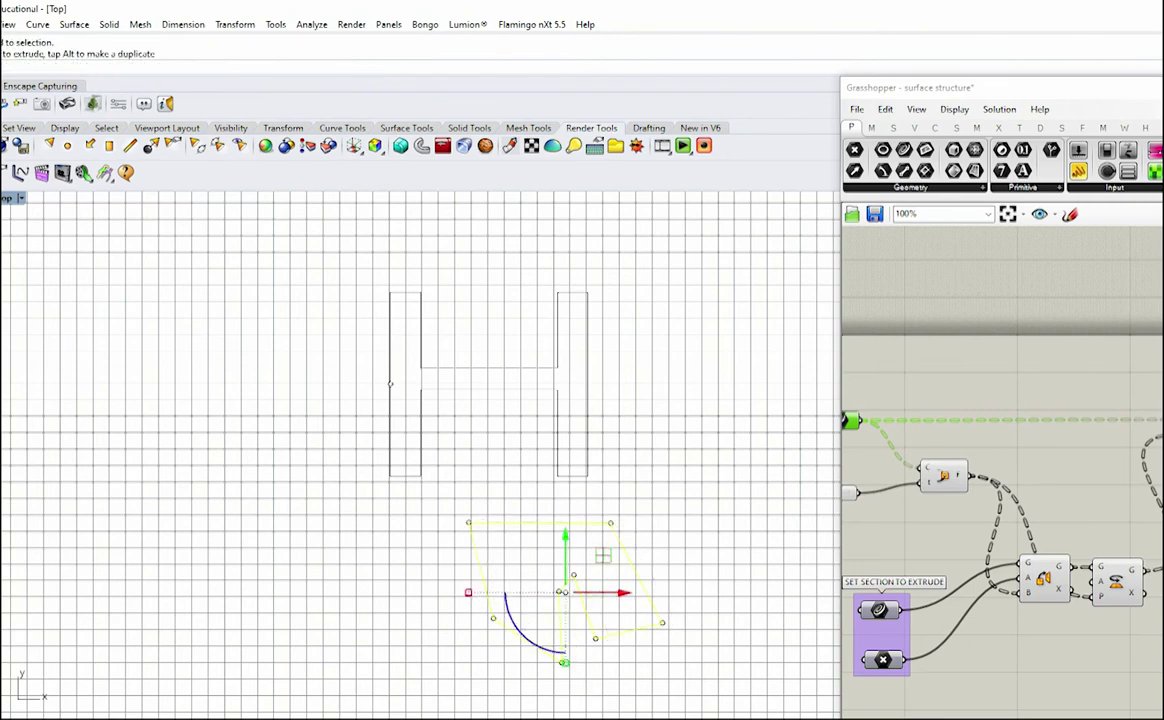
key(Escape)
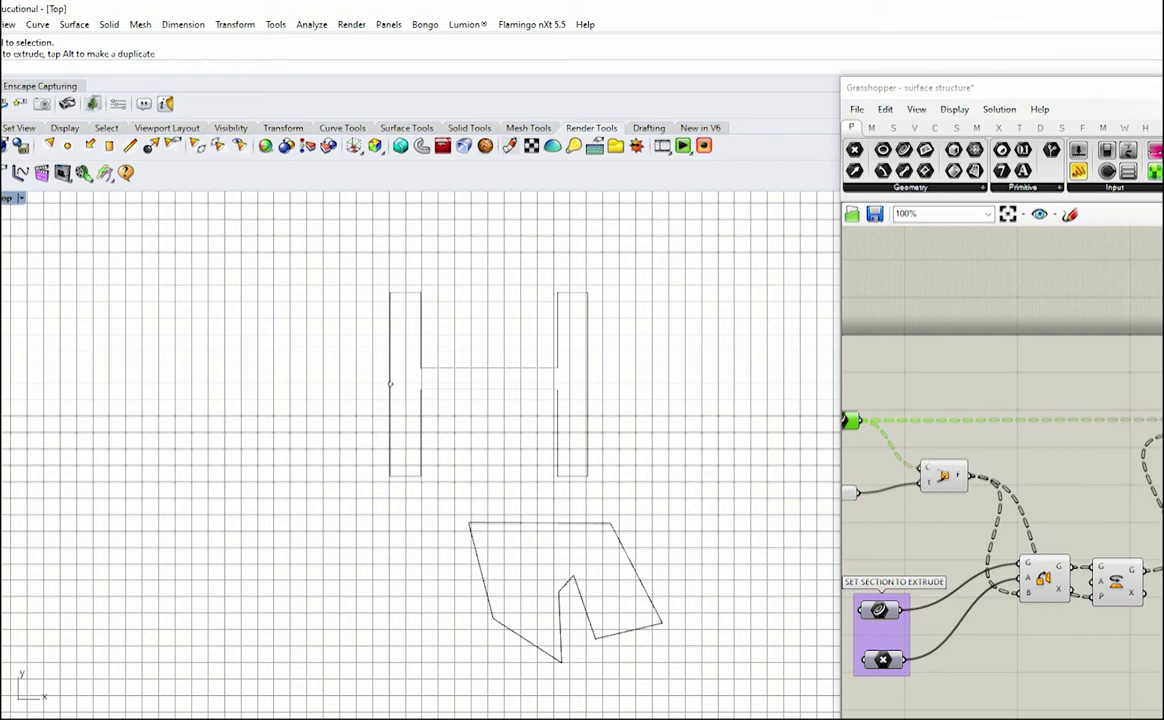
Place a point object on the upper-left corner of the new polyline.
text(point)
key(Return)
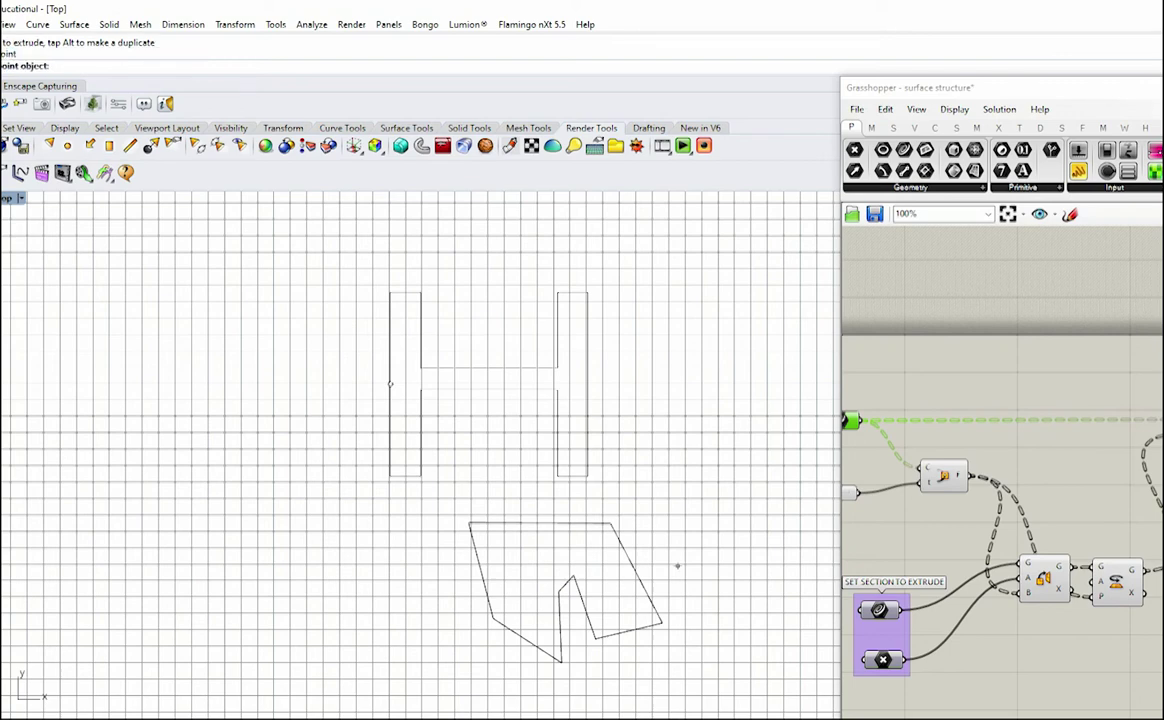
click(470, 523)
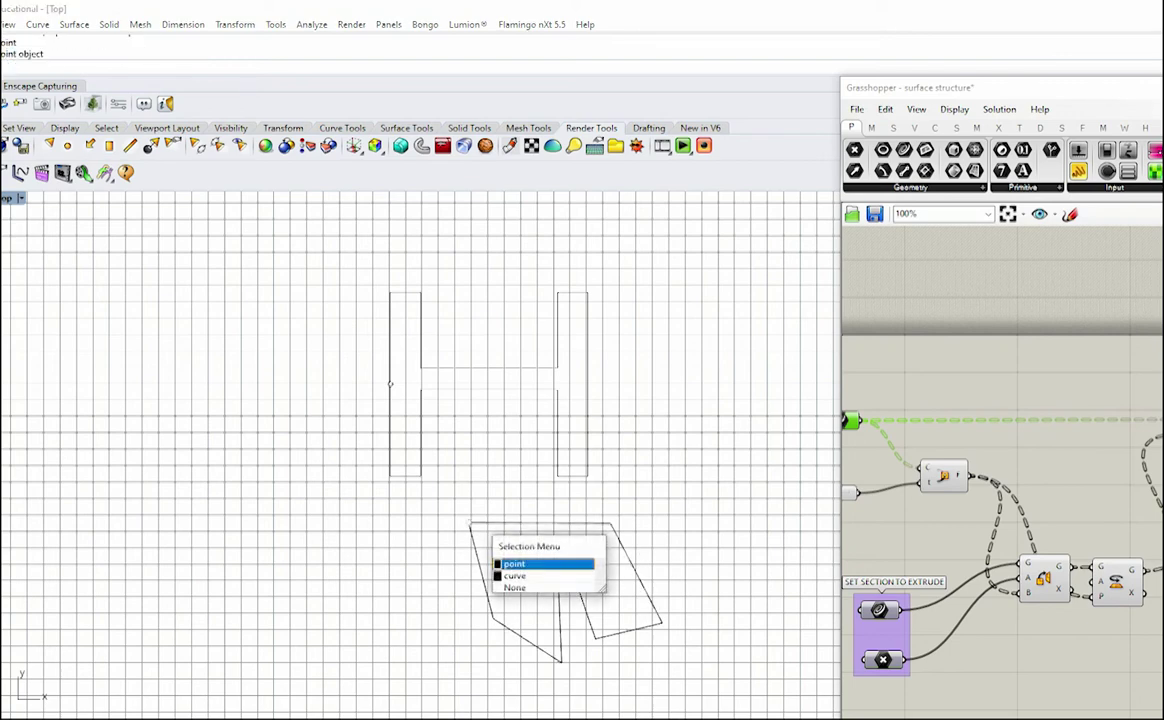
click(530, 564)
key(Escape)
Duplicate the section's Curve and Point parameters below their group, and reference the new corner point in the copied Point parameter.
right_drag(940, 560, 1030, 483)
drag(973, 582, 975, 610)
shift+click(969, 533)
click(971, 636)
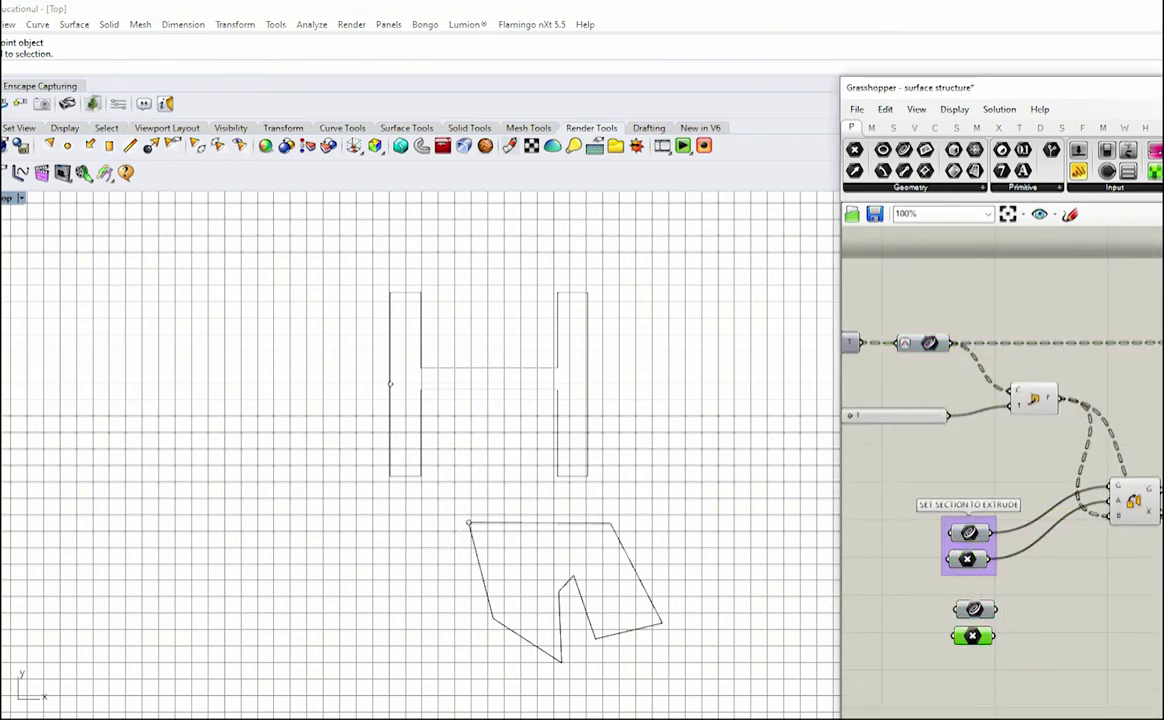
right_click(971, 636)
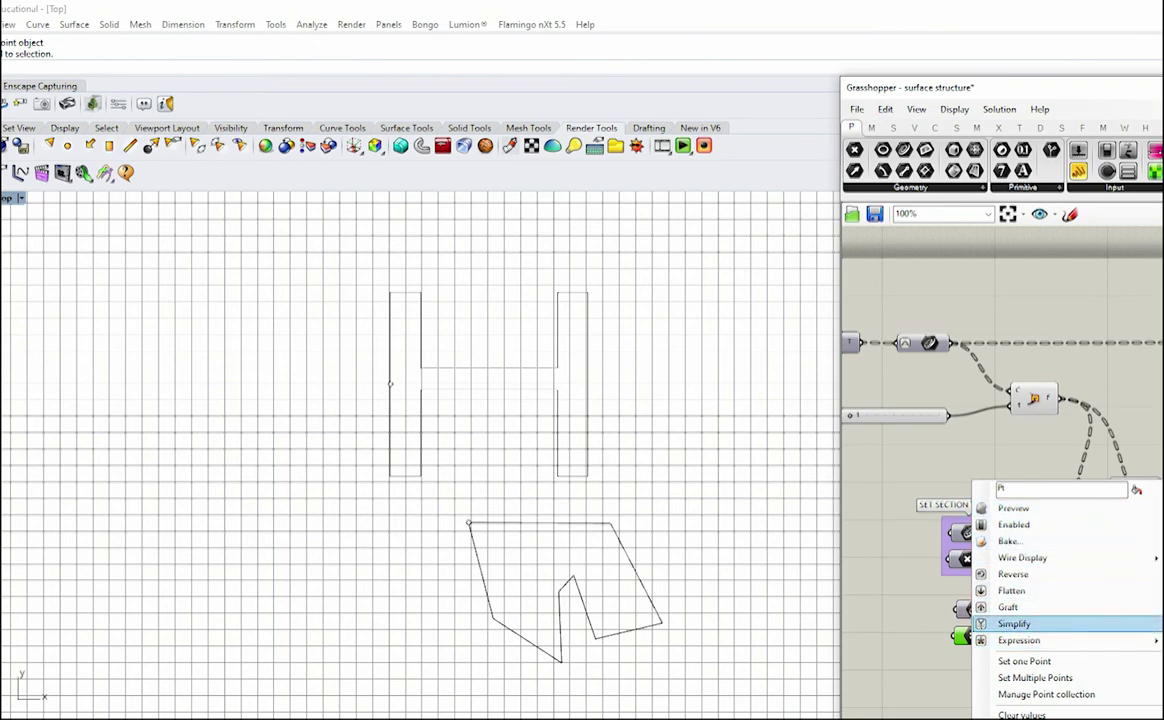
click(1024, 661)
click(469, 523)
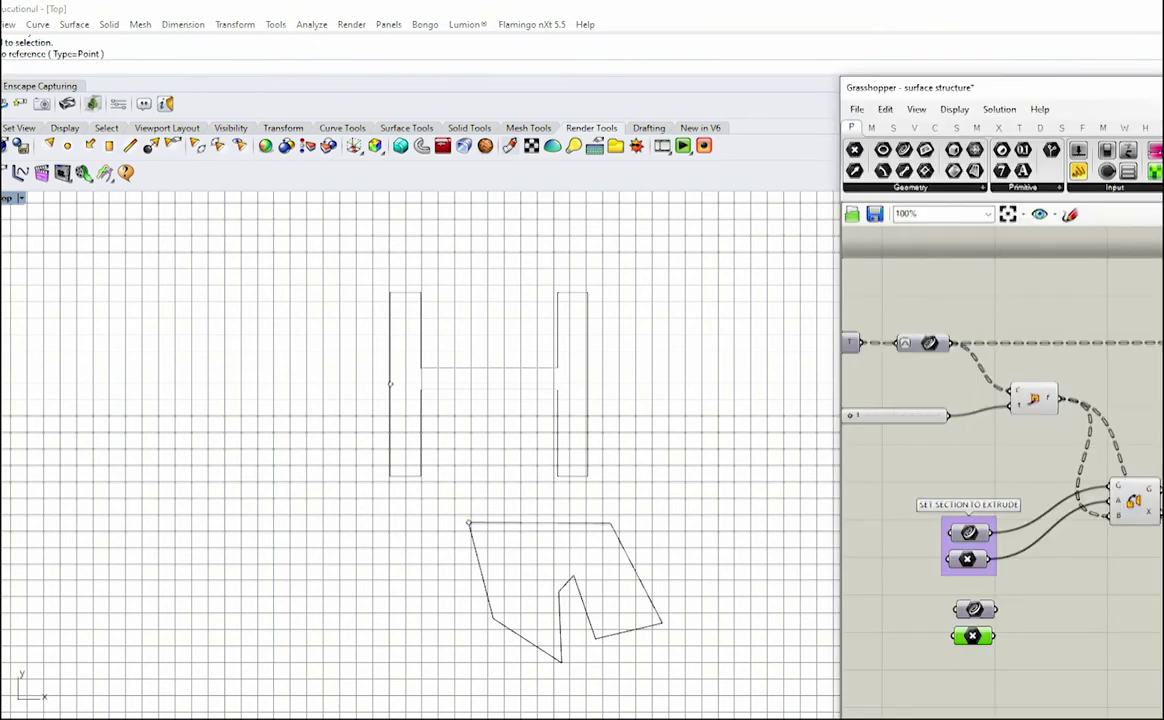
click(469, 523)
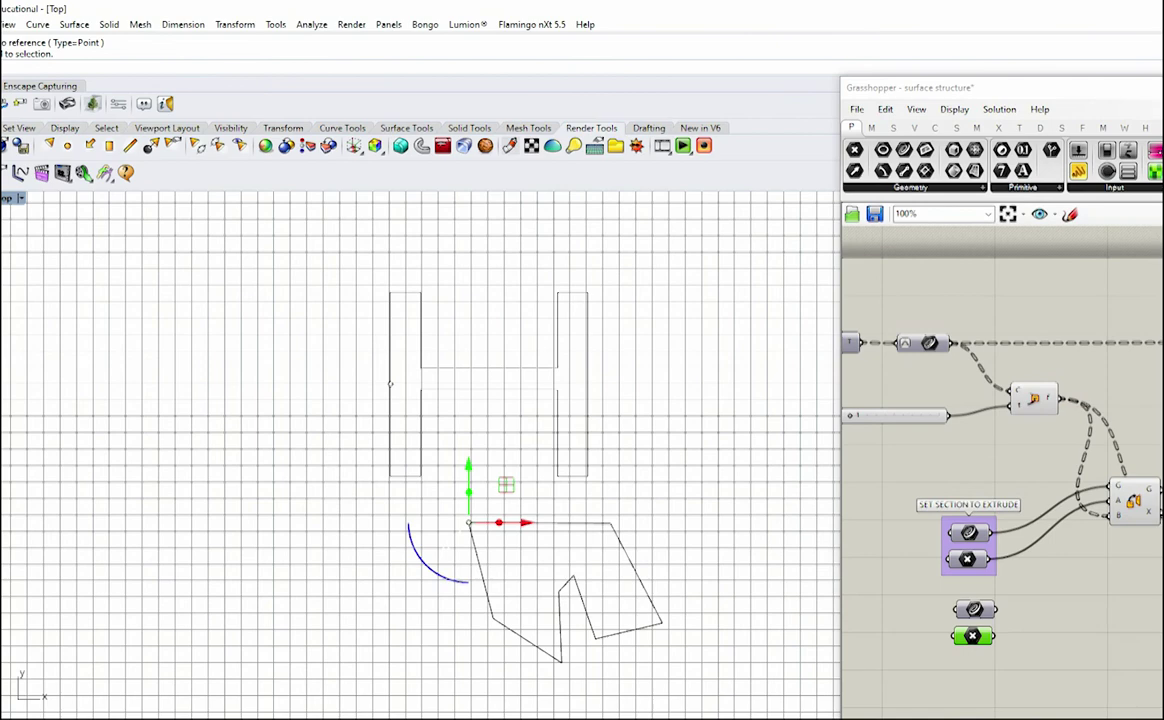
Turn on the preview of the copied Curve and Point parameters.
right_click(968, 630)
middle_click(961, 629)
key(Escape)
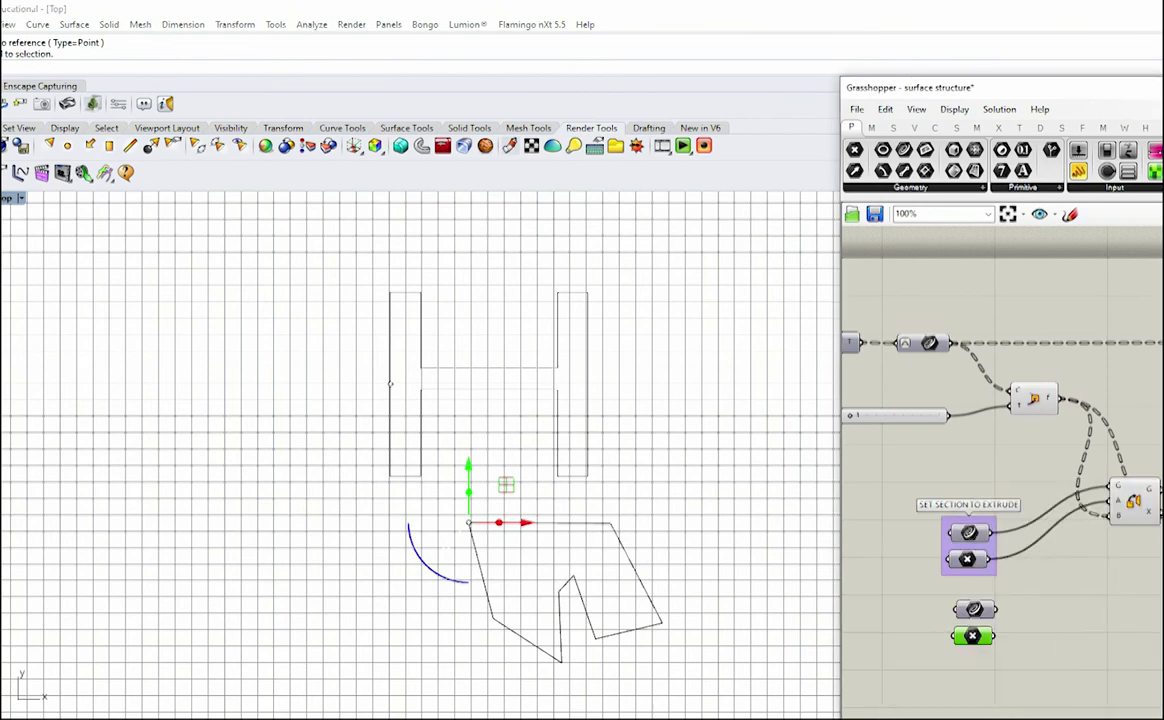
drag(932, 593, 1017, 659)
middle_click(974, 626)
click(1014, 624)
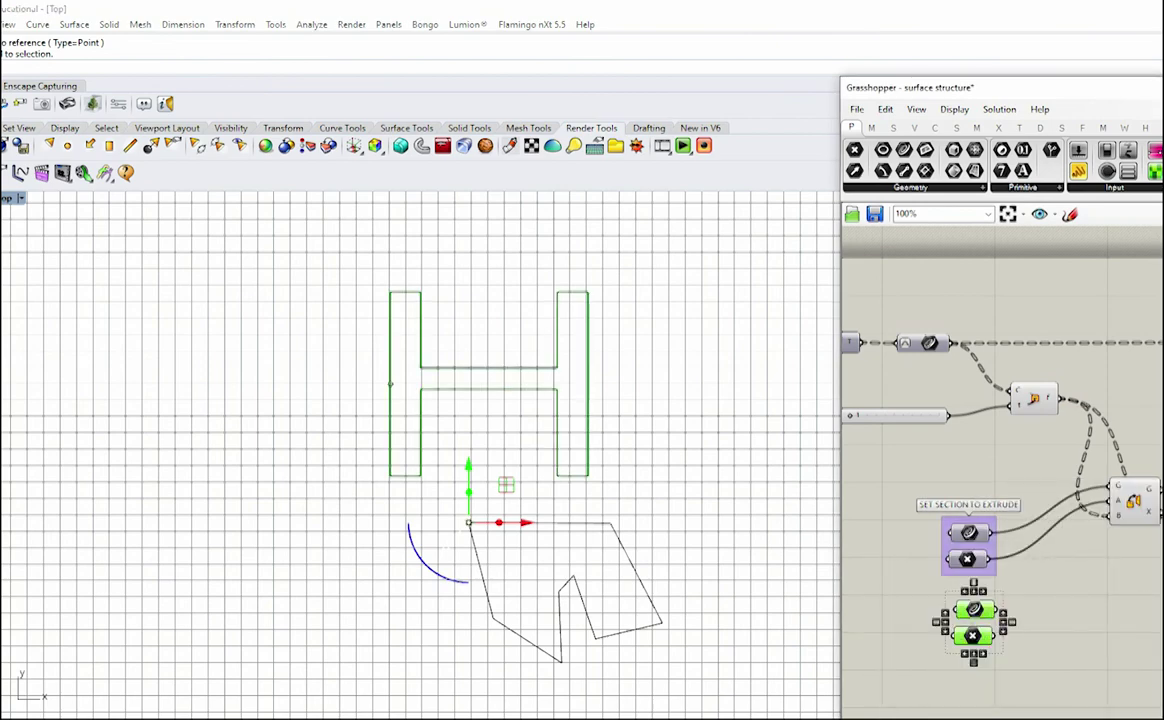
Reference the new irregular polyline as the single curve of the copied Curve parameter.
click(952, 620)
scroll(952, 620, up, 3)
click(997, 600)
right_click(997, 600)
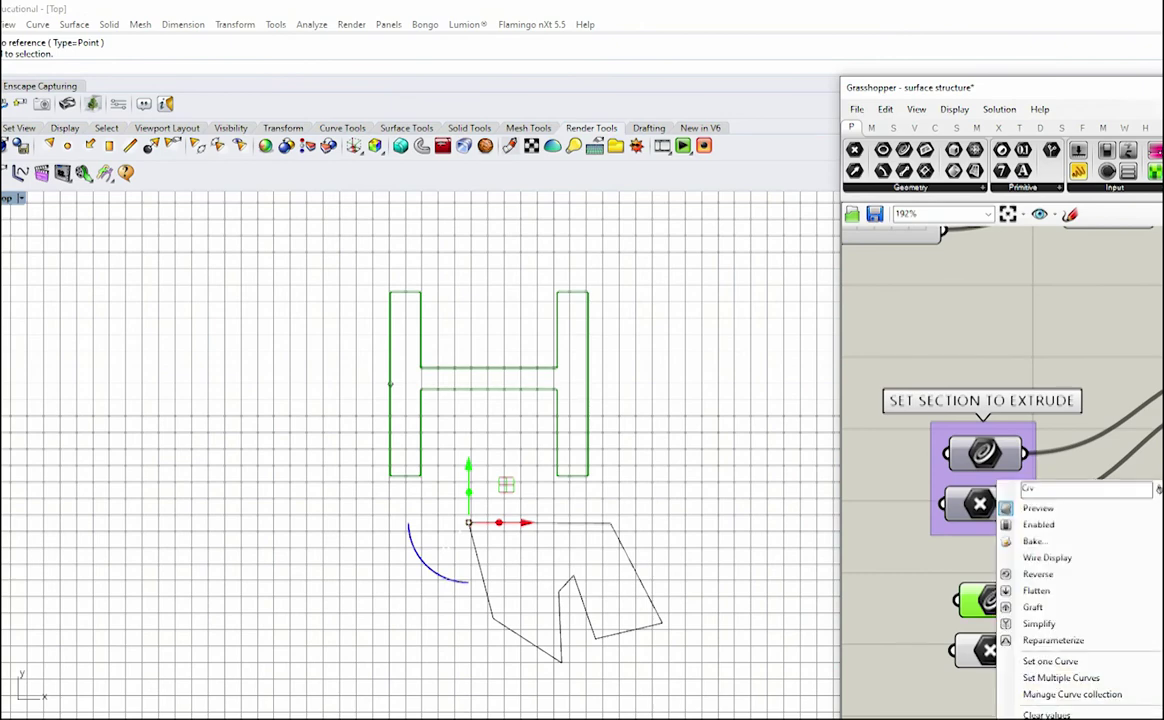
click(1050, 661)
click(636, 573)
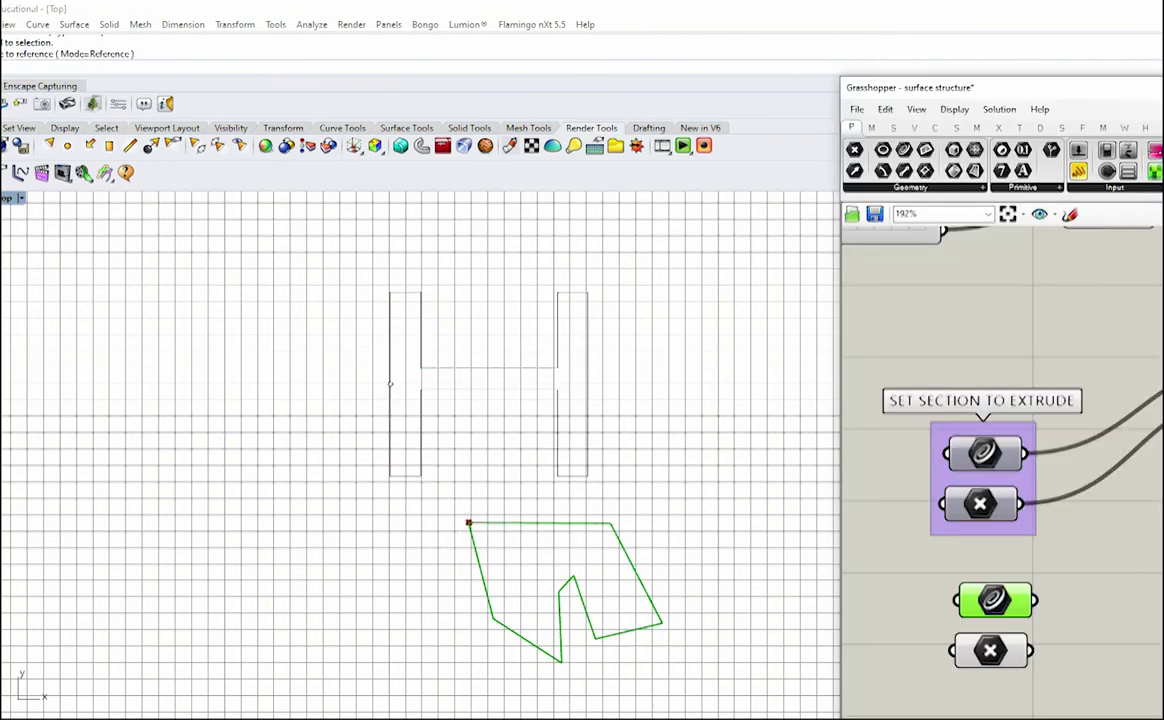
Replace Orient's section inputs by wiring the copied Curve into Geometry (G) and the copied Point into Source (A).
scroll(977, 582, down, 2)
right_drag(1050, 582, 859, 549)
scroll(1083, 556, down, 4)
scroll(980, 535, up, 2)
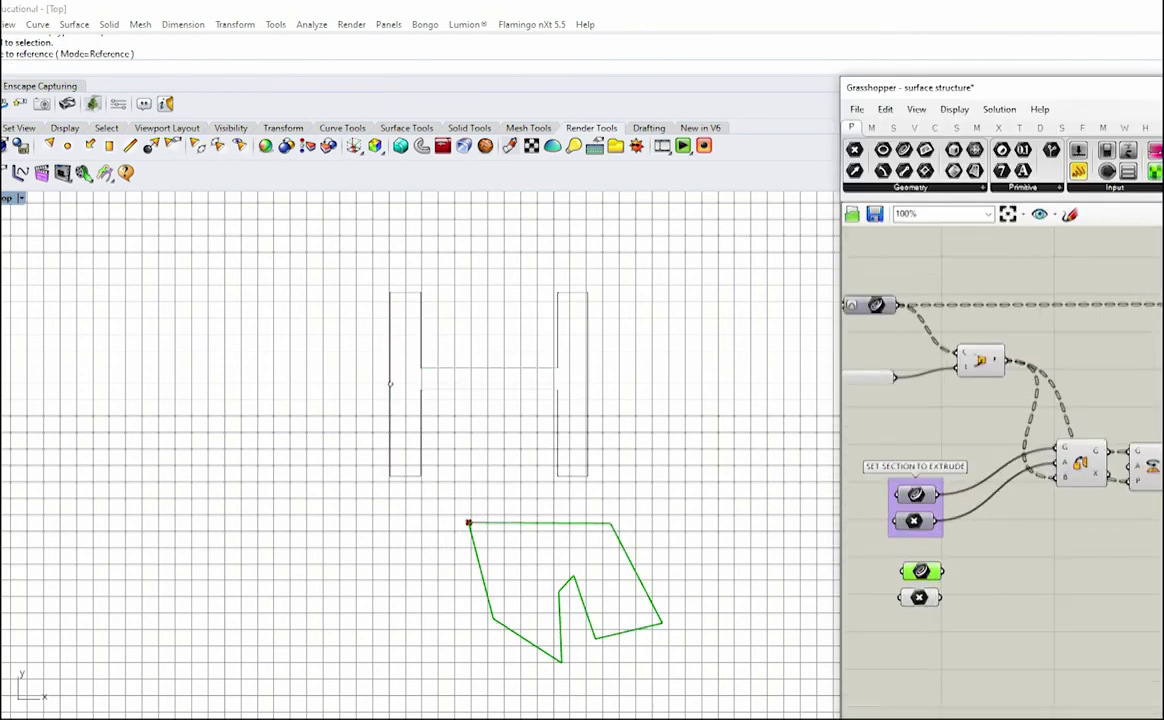
drag(943, 571, 1057, 448)
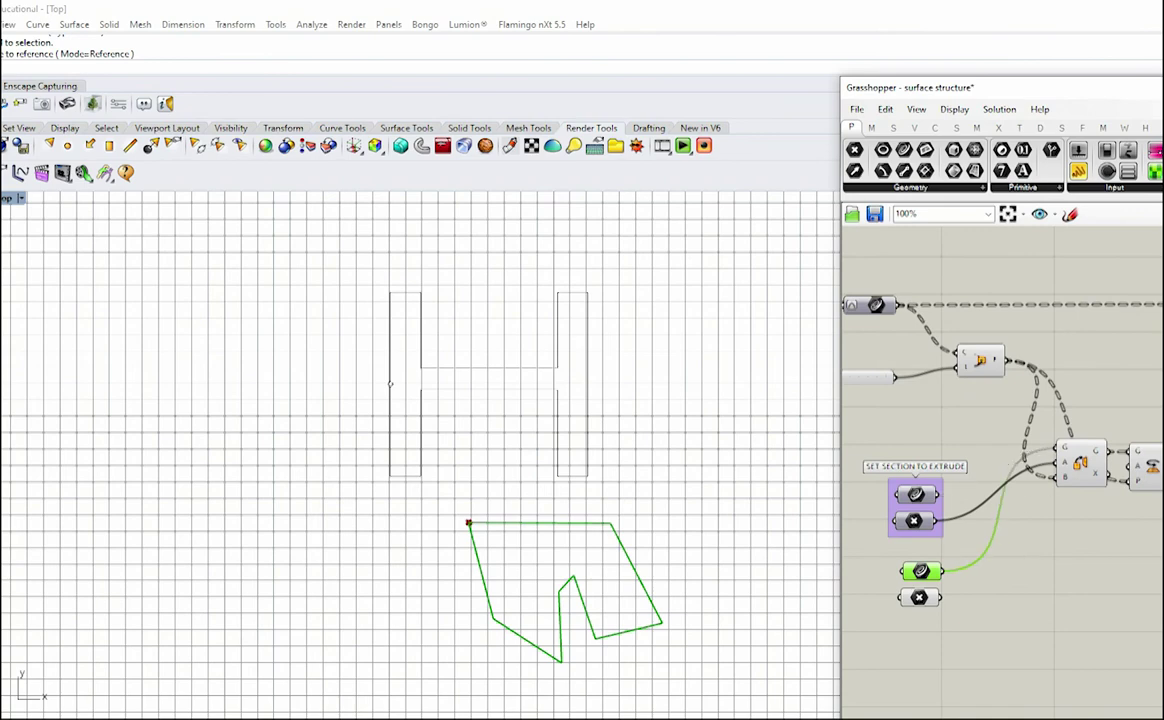
drag(940, 597, 1056, 463)
scroll(1140, 472, up, 5)
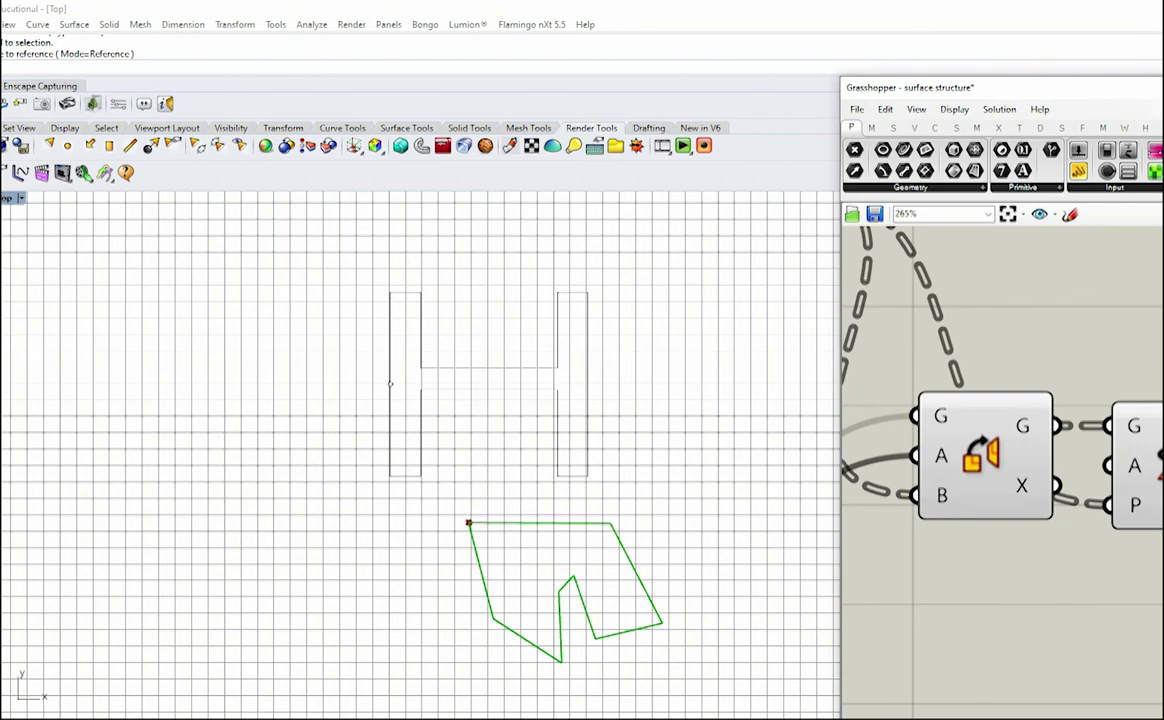
scroll(1000, 460, down, 7)
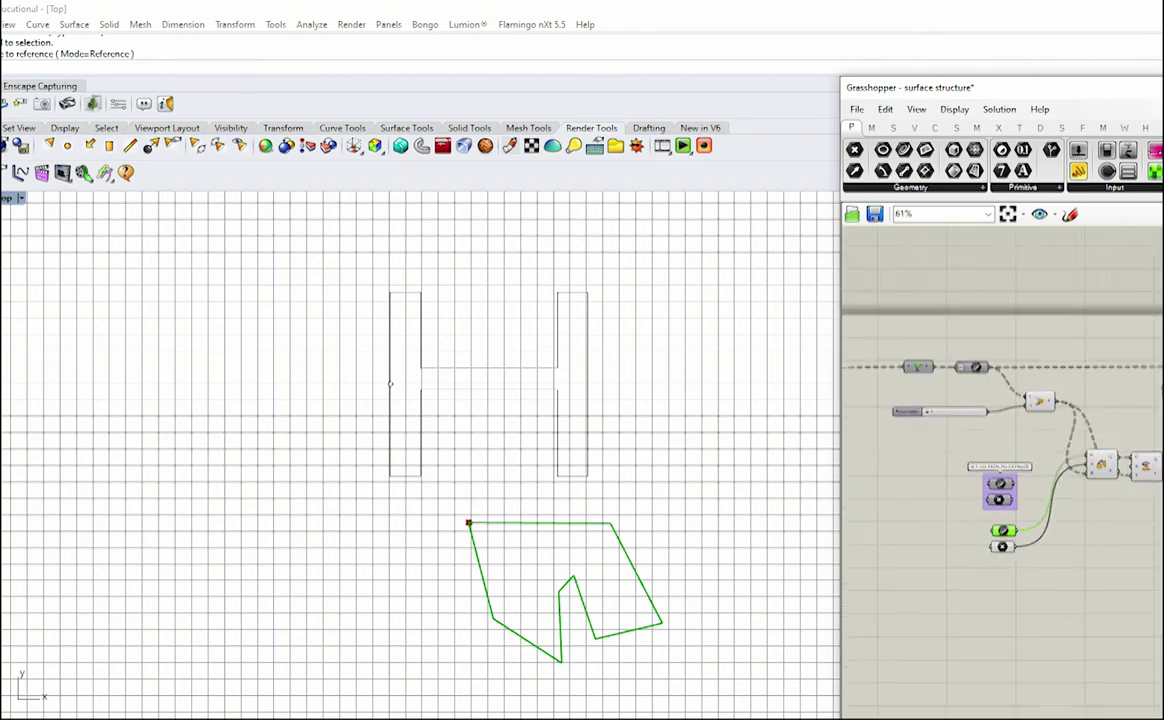
Select the sweep component, restore the four-viewport layout, and examine the beams swept from the new section in Perspective.
right_drag(1150, 395, 1014, 419)
scroll(1083, 418, up, 4)
click(1038, 380)
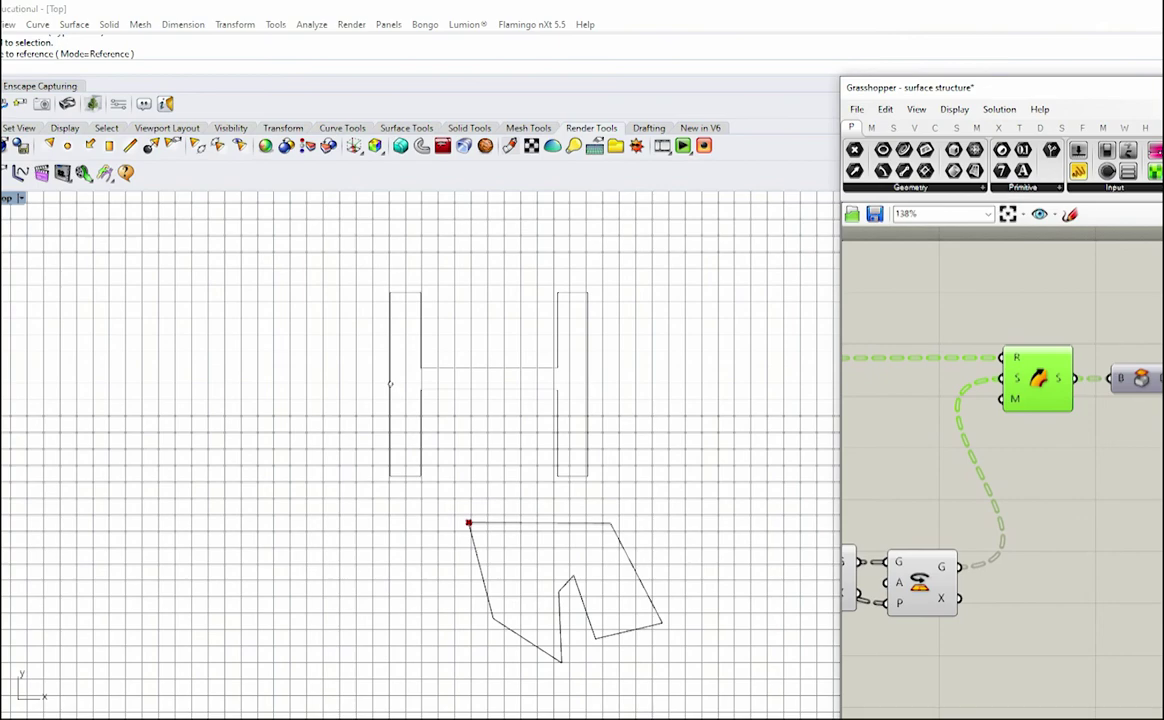
double_click(7, 198)
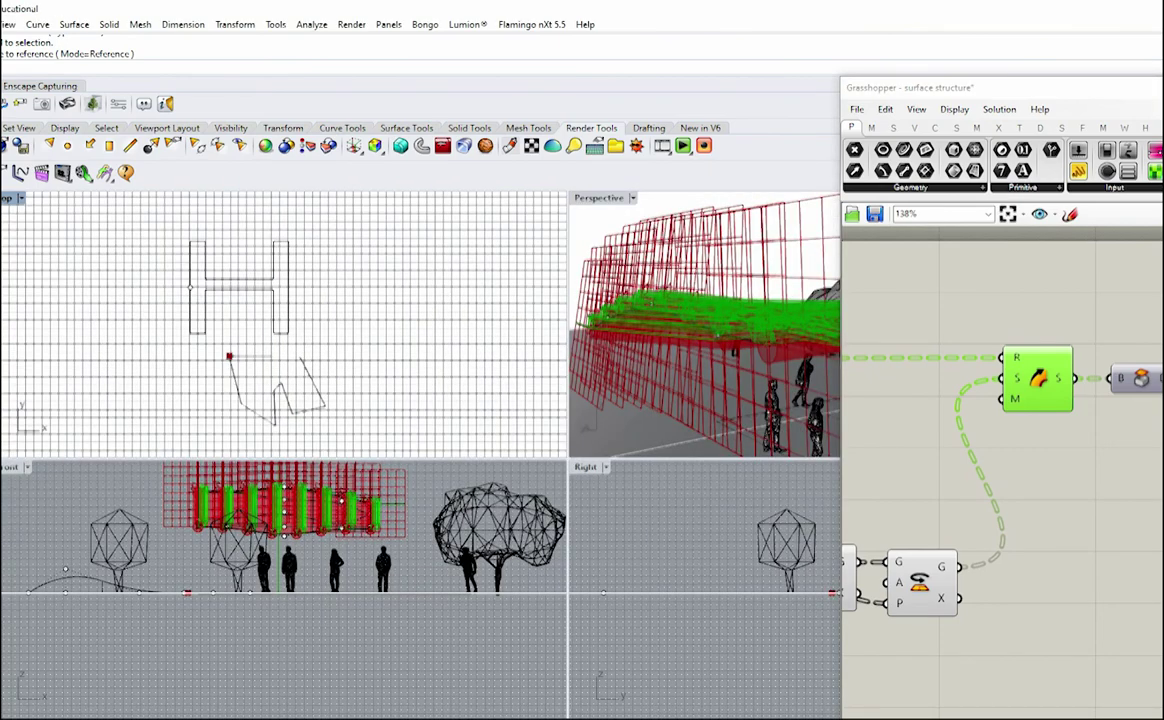
scroll(705, 325, down, 6)
right_drag(705, 325, 680, 302)
scroll(705, 325, up, 6)
click(1046, 385)
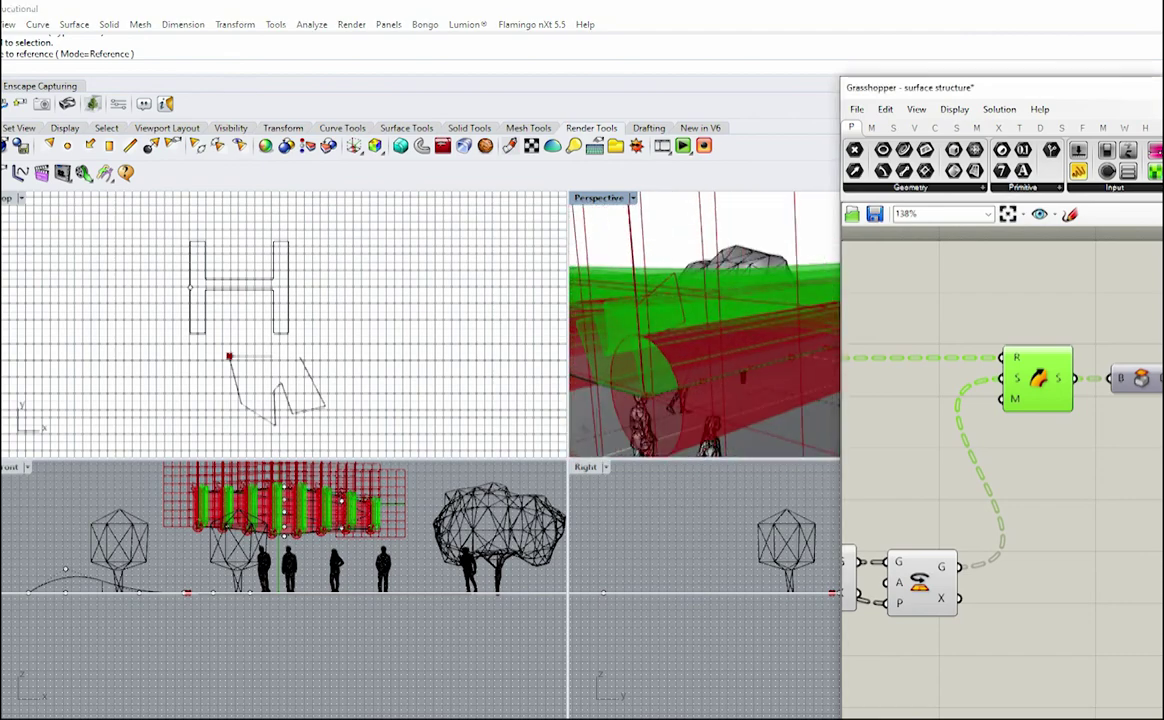
scroll(705, 325, down, 4)
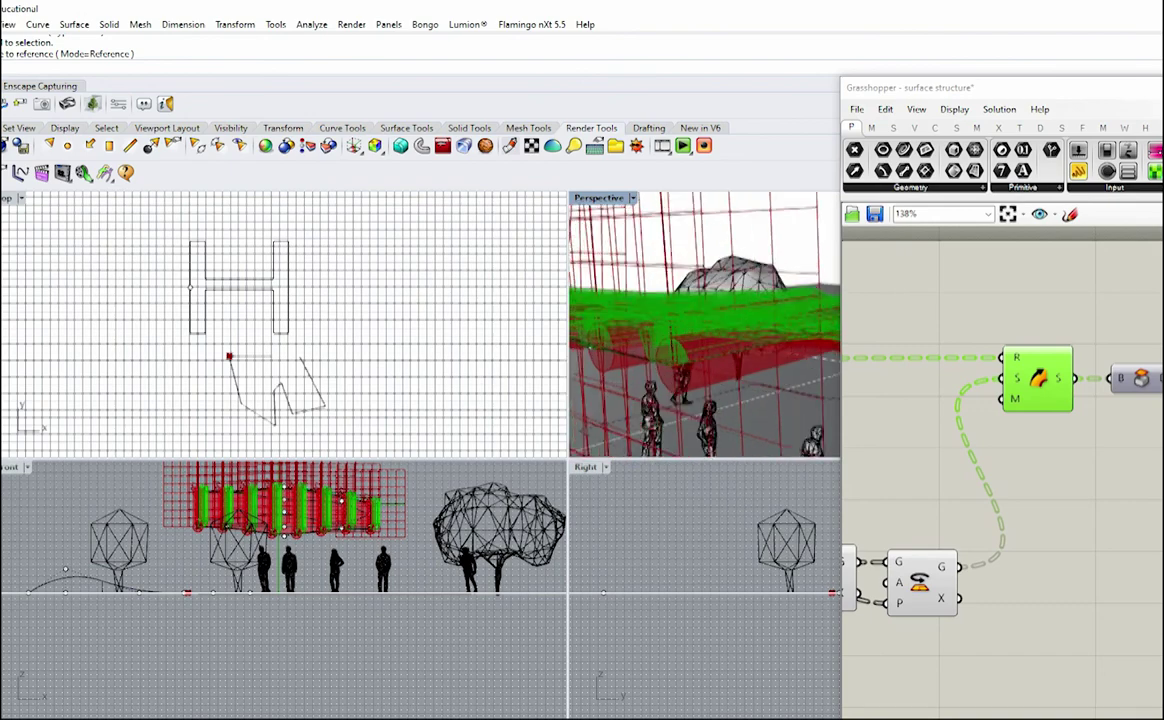
scroll(705, 325, up, 4)
scroll(705, 325, down, 4)
scroll(705, 325, up, 4)
scroll(705, 325, down, 3)
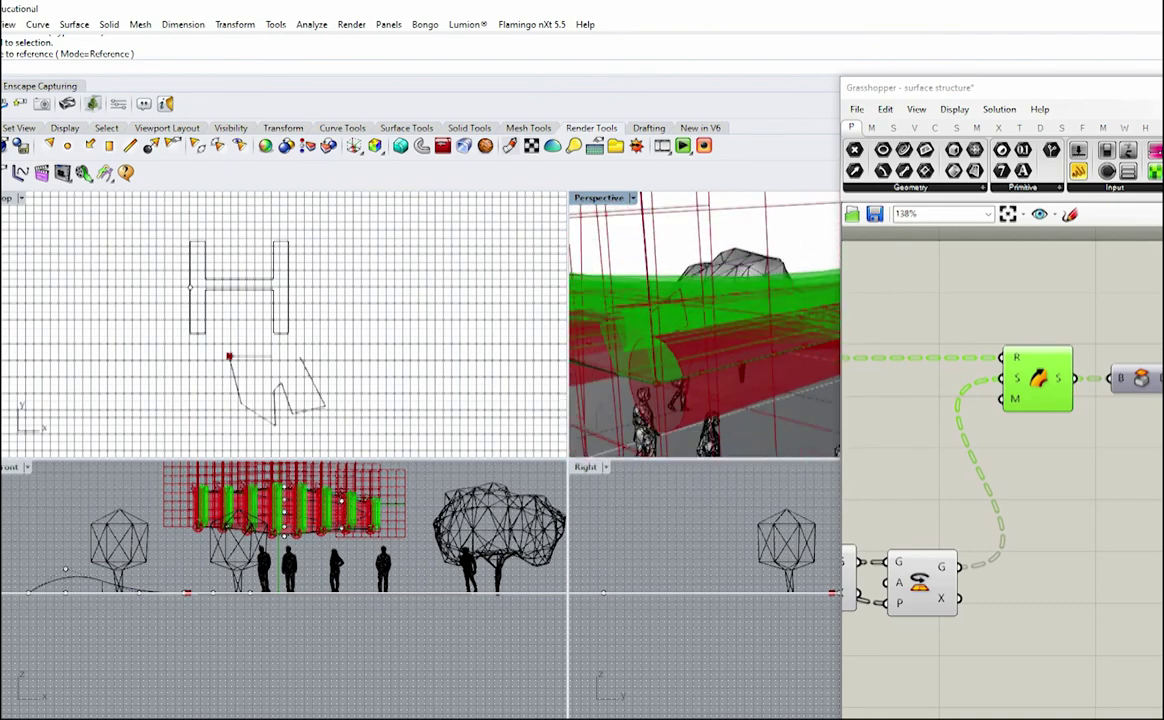
Clear the selection and turn off the preview of the component cluster at the start of the definition.
click(925, 450)
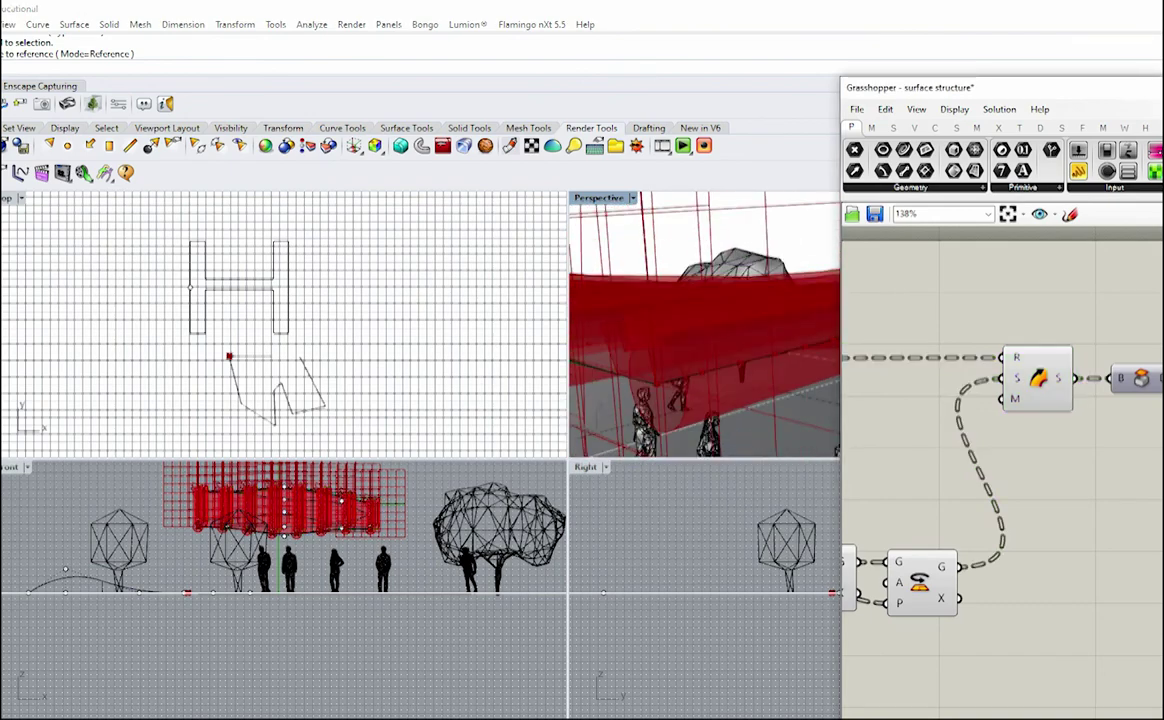
scroll(1112, 460, down, 6)
right_drag(1025, 475, 1155, 488)
scroll(1155, 488, down, 4)
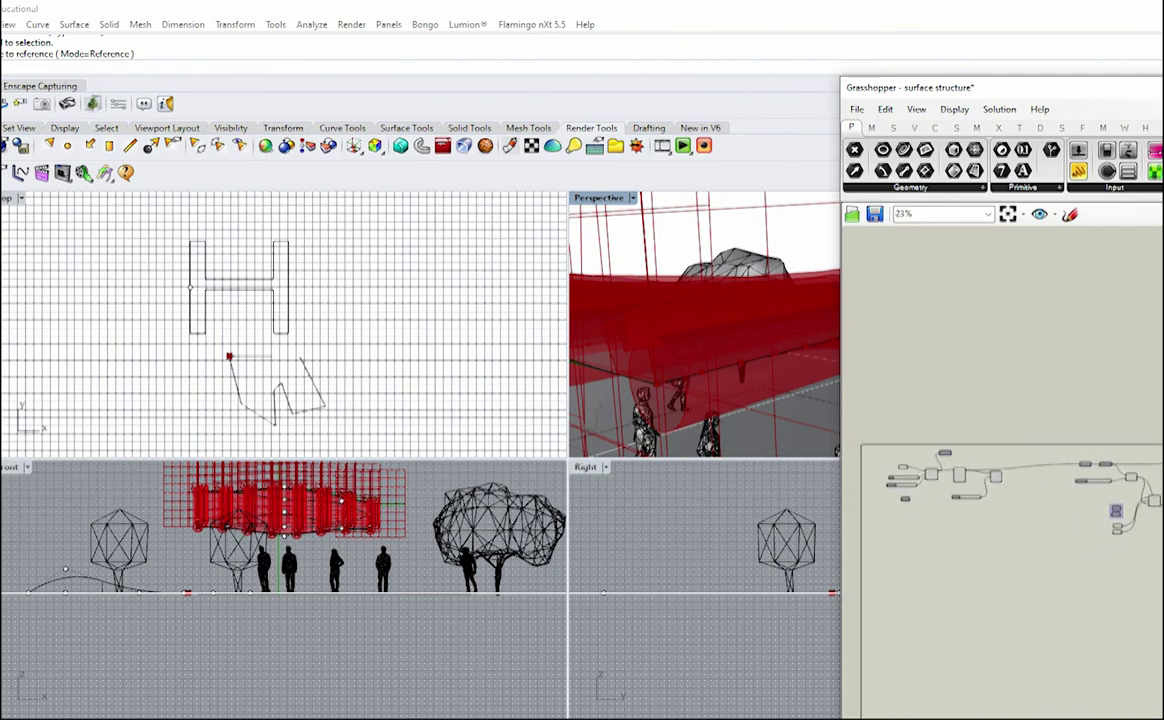
drag(1031, 522, 884, 427)
middle_click(963, 471)
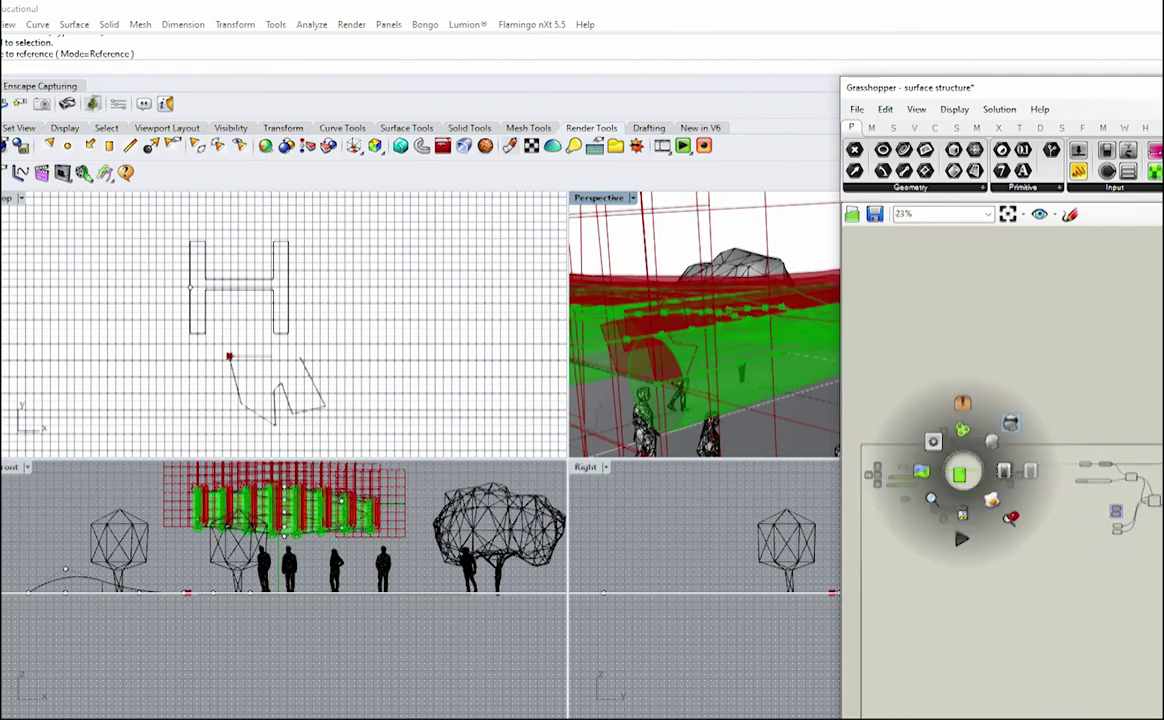
click(1011, 424)
Bake the Sweep1 component's beams into Rhino as a group, keeping the colour by layer.
right_drag(1160, 480, 1022, 480)
scroll(1030, 480, up, 9)
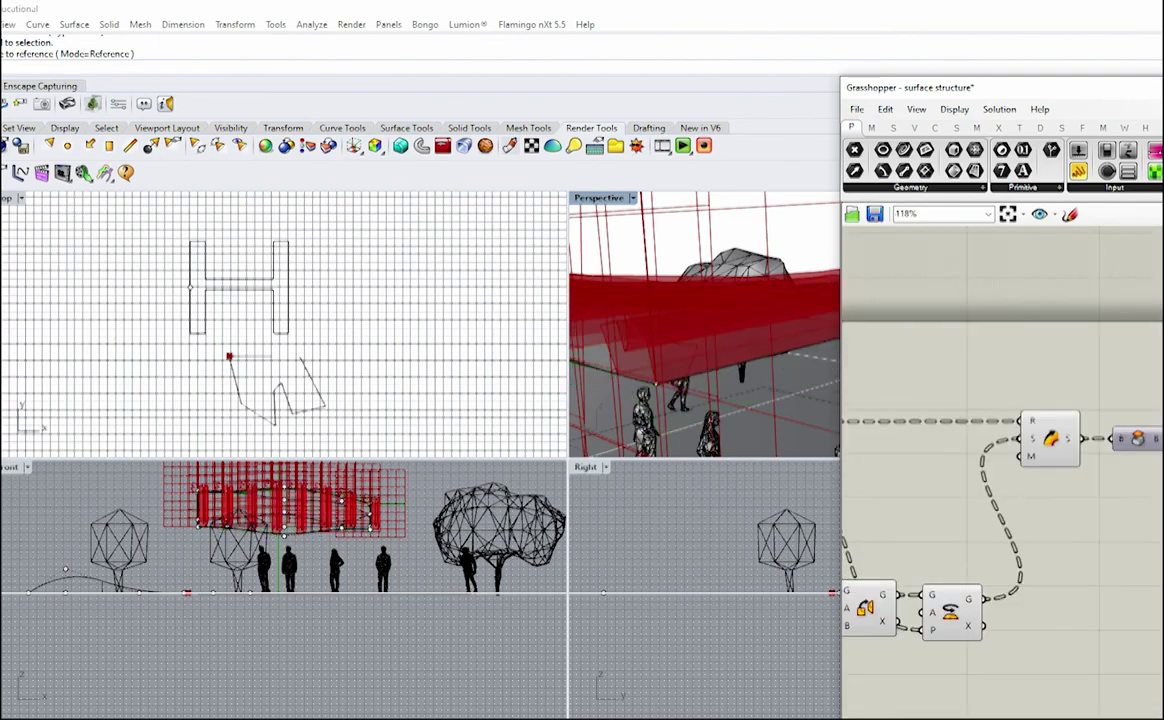
click(1045, 445)
right_click(1055, 449)
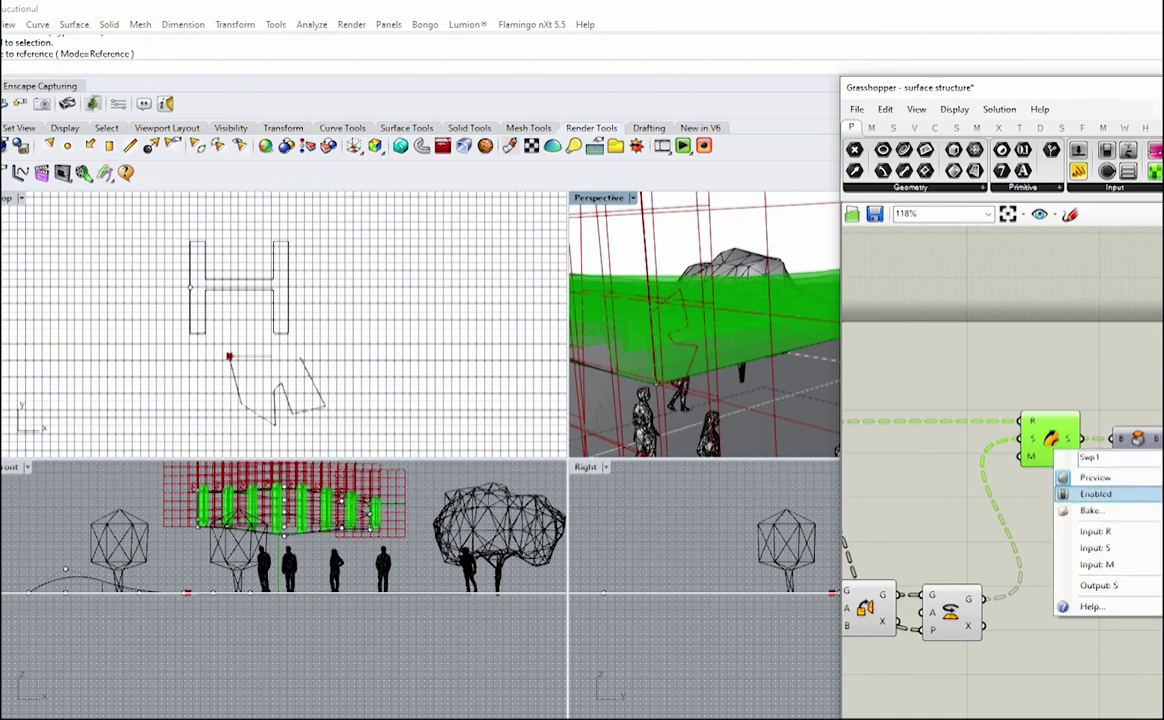
click(1090, 510)
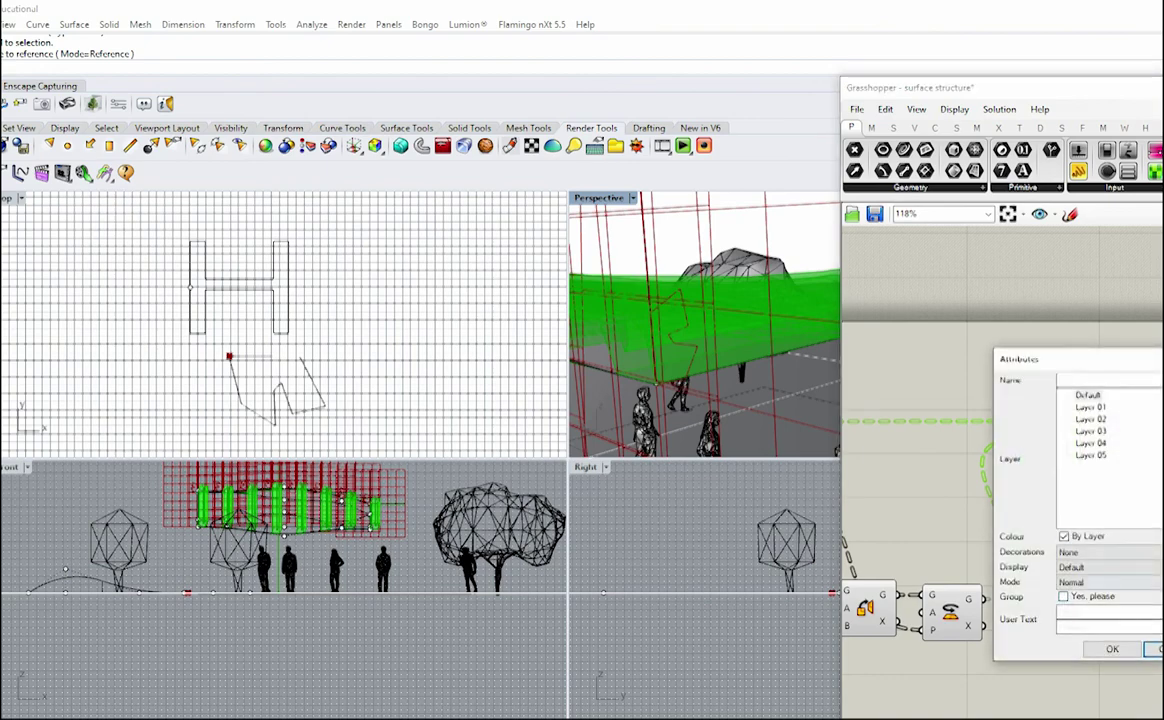
click(1064, 597)
click(1112, 649)
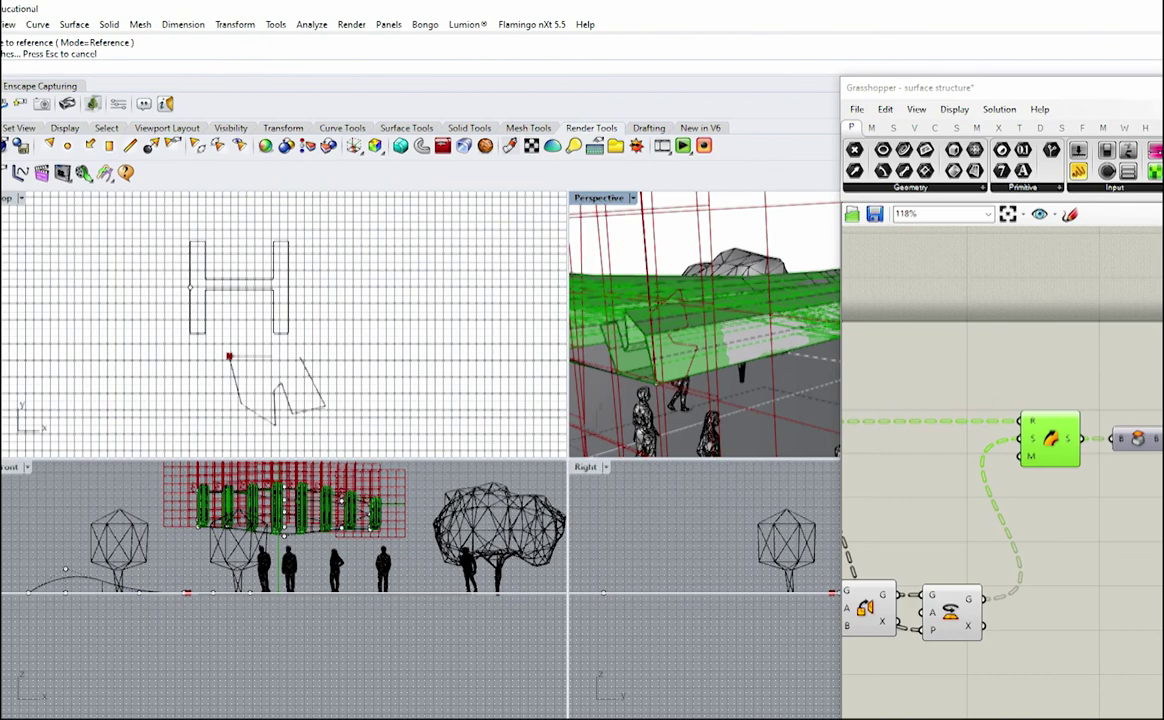
Maximize the Perspective viewport around the baked beams and set its display mode to Rendered.
double_click(599, 198)
scroll(420, 450, down, 6)
right_drag(420, 450, 500, 440)
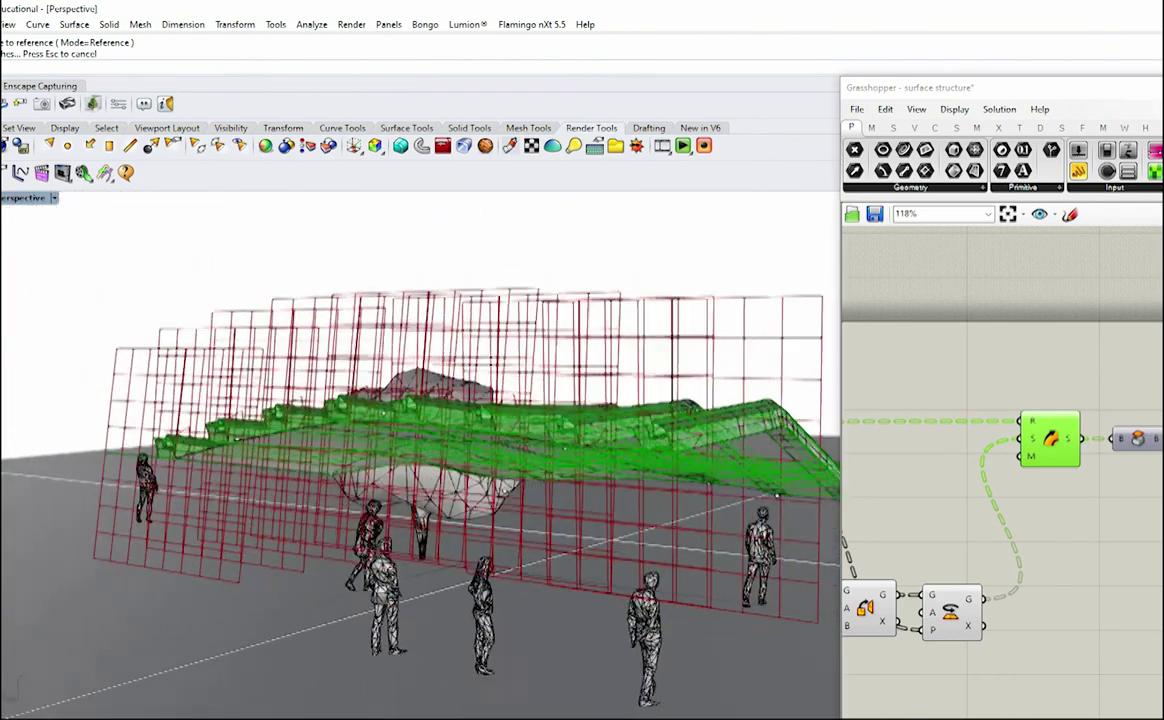
right_drag(776, 494, 715, 491)
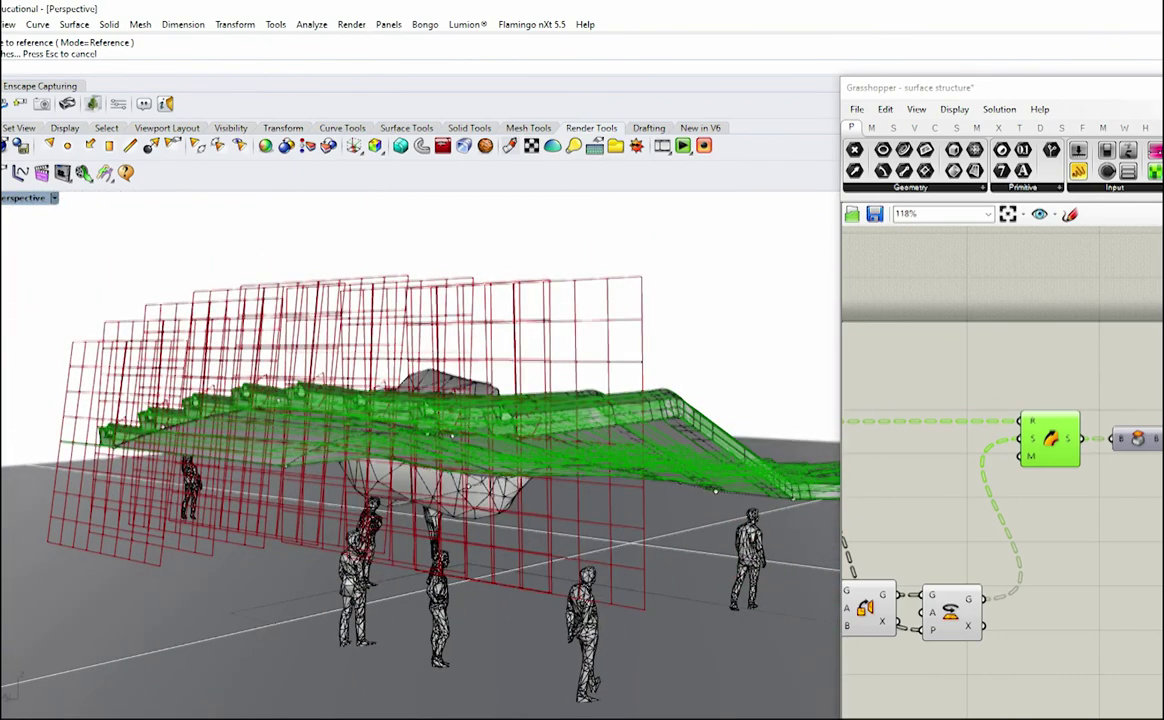
click(53, 197)
click(35, 246)
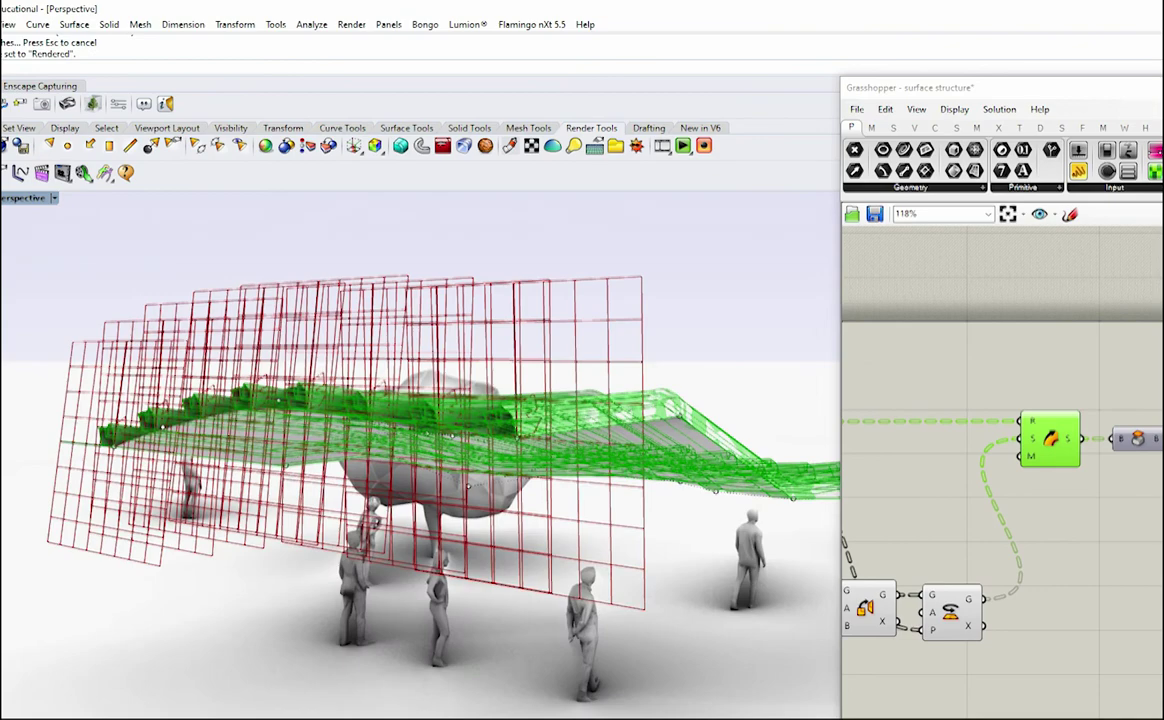
Turn off the preview of the Sweep1 and Cap Holes components and inspect the baked beams up close.
drag(990, 384, 1160, 492)
middle_click(1073, 438)
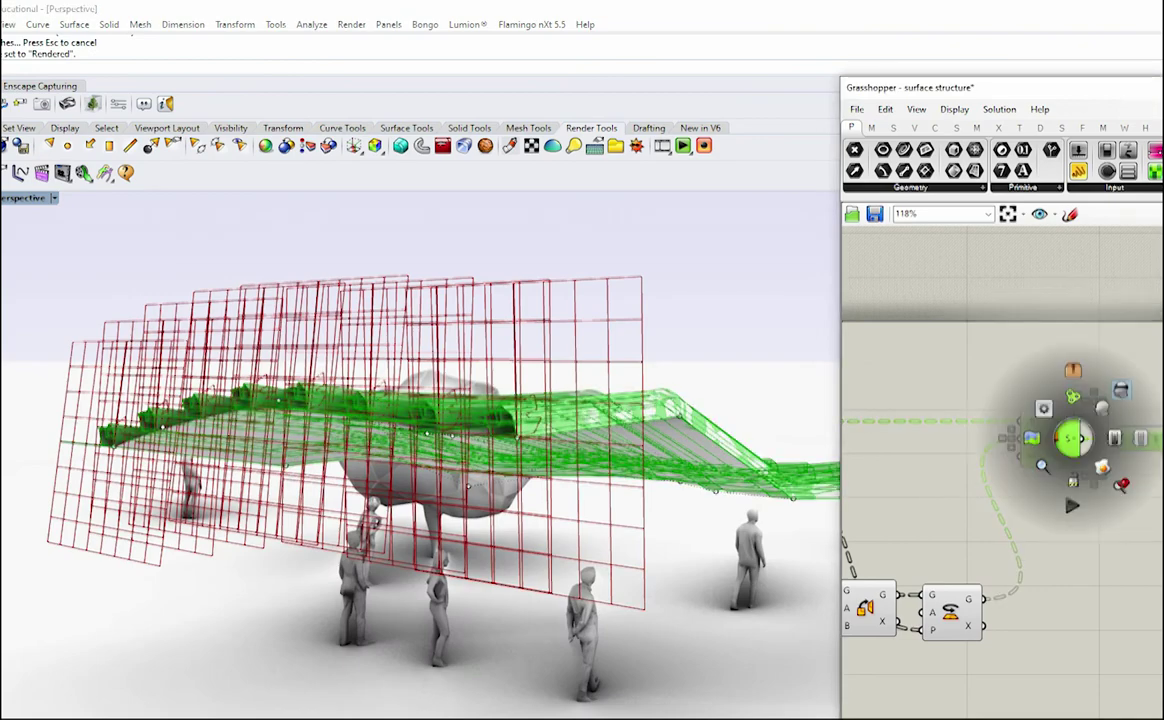
click(1119, 398)
click(1011, 385)
right_drag(640, 440, 335, 434)
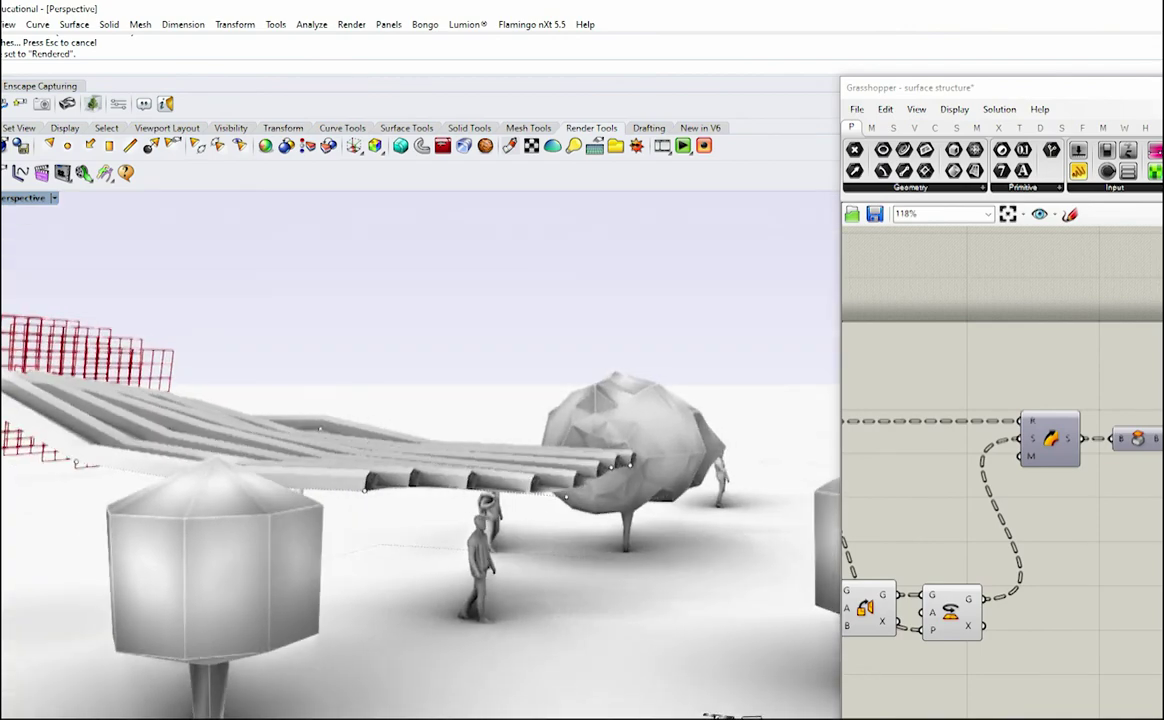
scroll(490, 475, up, 8)
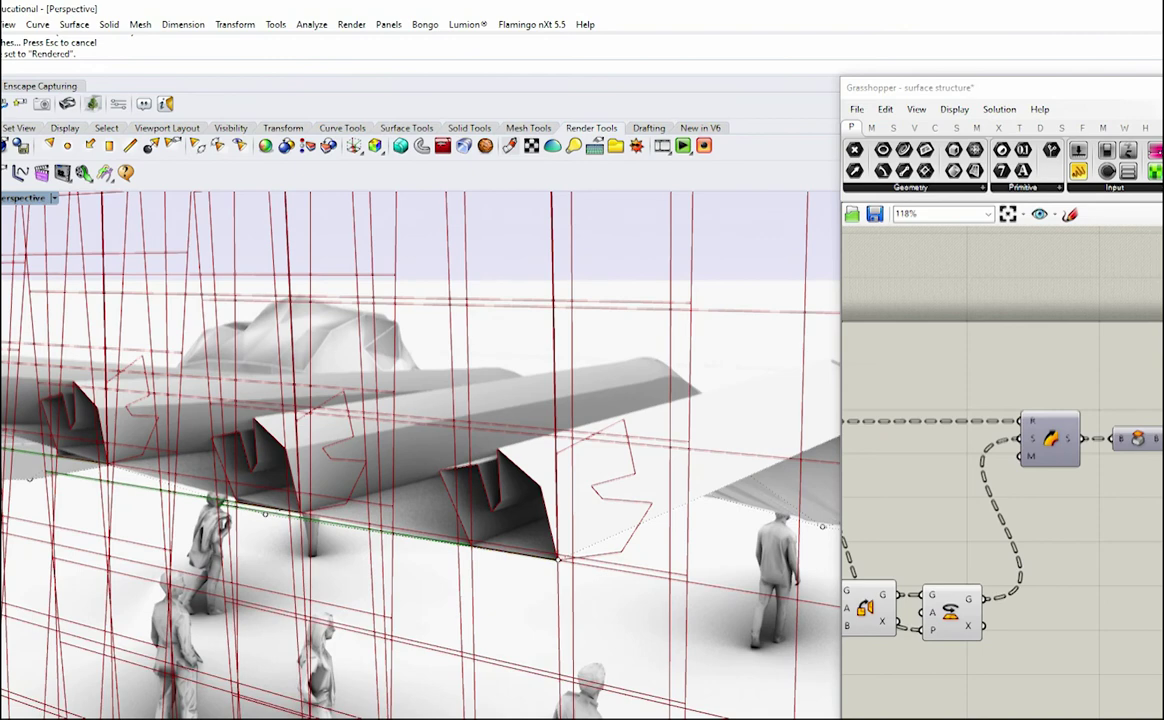
Lower the base surface's near corner control point vertically, and lower the adjacent control point along the same edge.
click(770, 487)
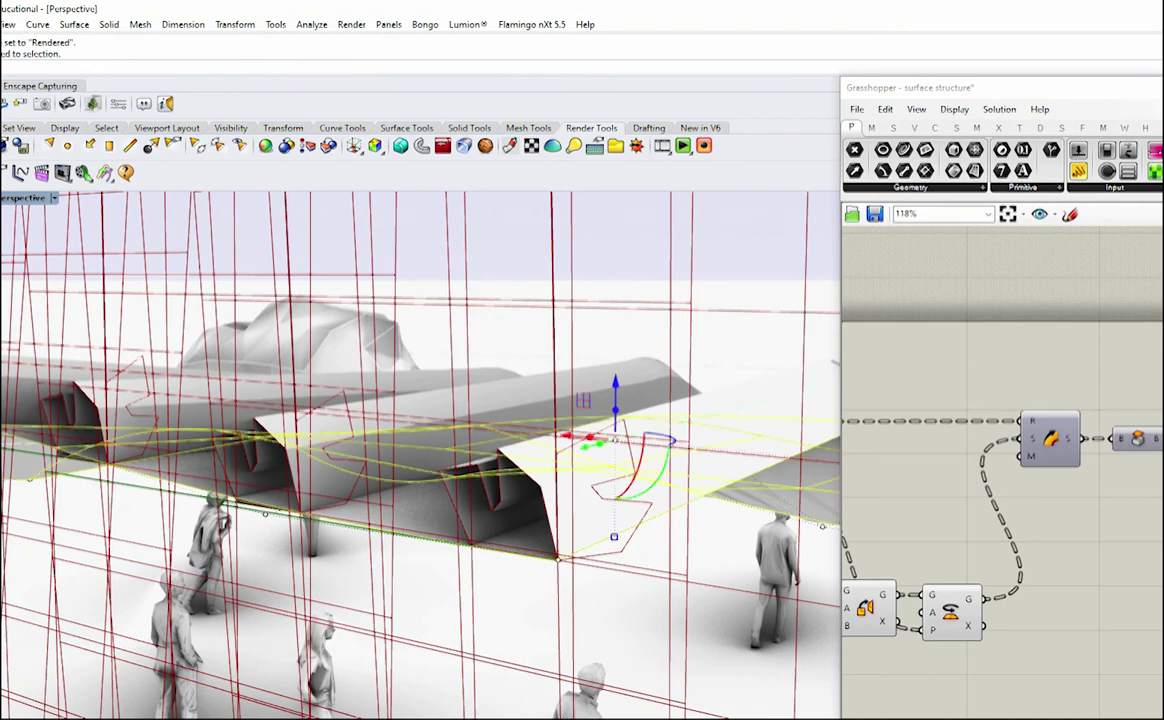
click(559, 560)
click(618, 600)
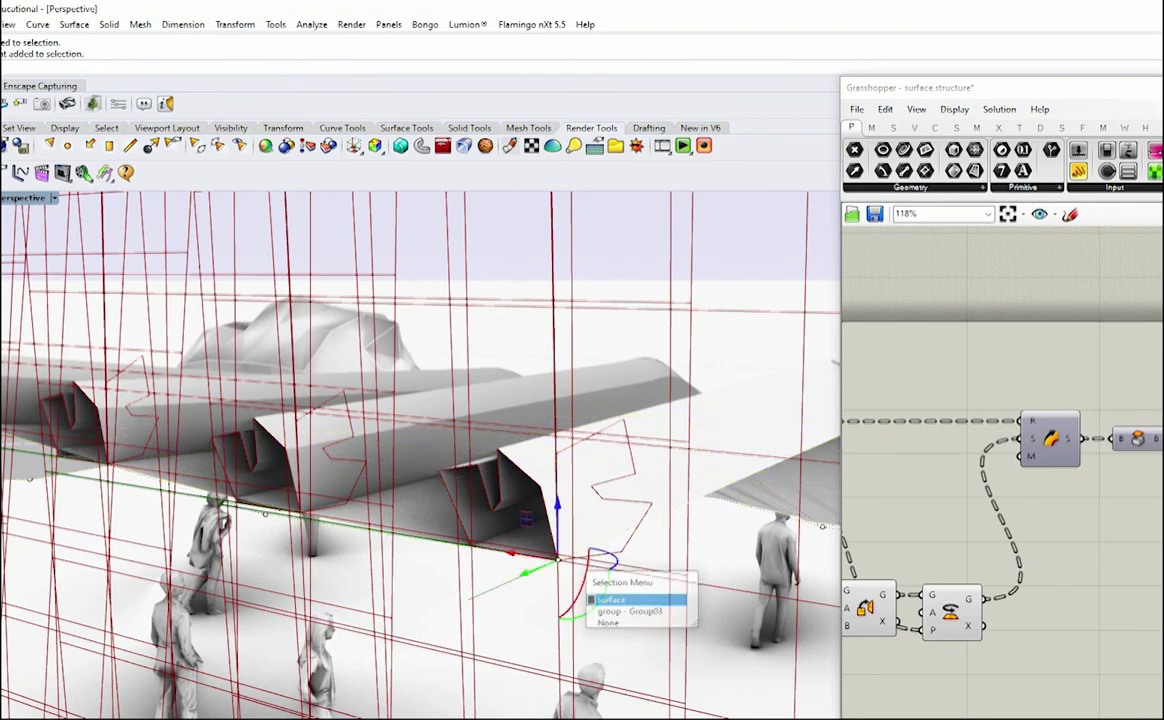
drag(557, 504, 557, 543)
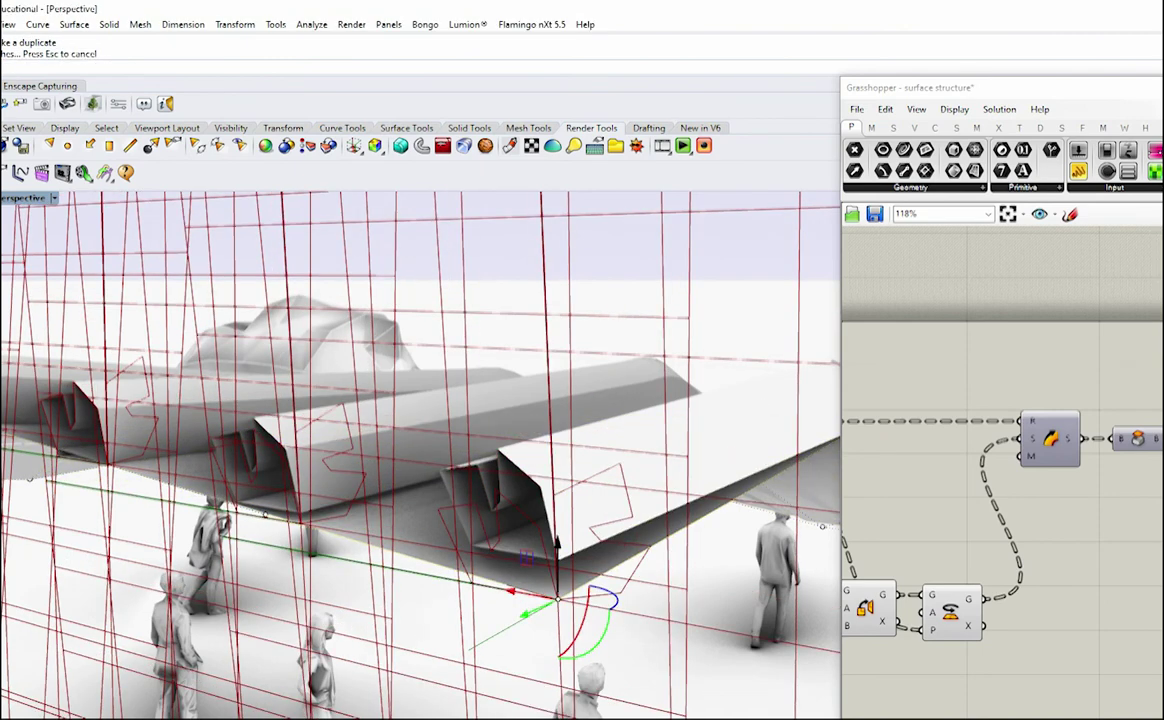
scroll(557, 543, down, 10)
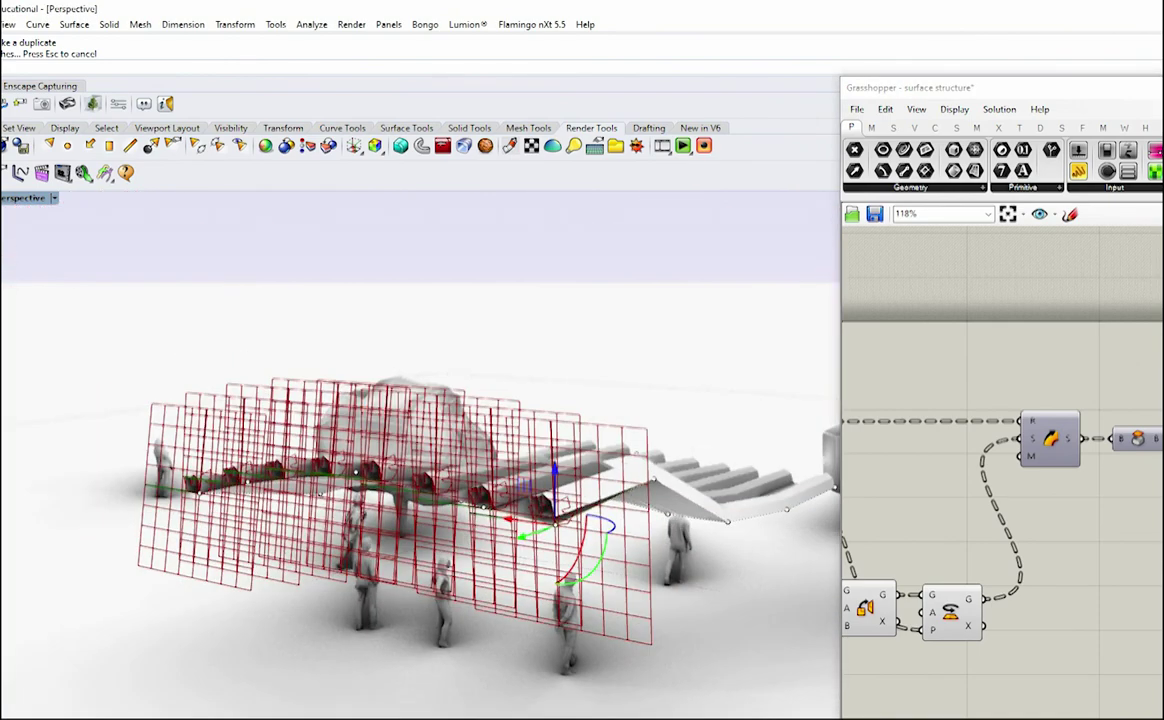
drag(555, 480, 555, 510)
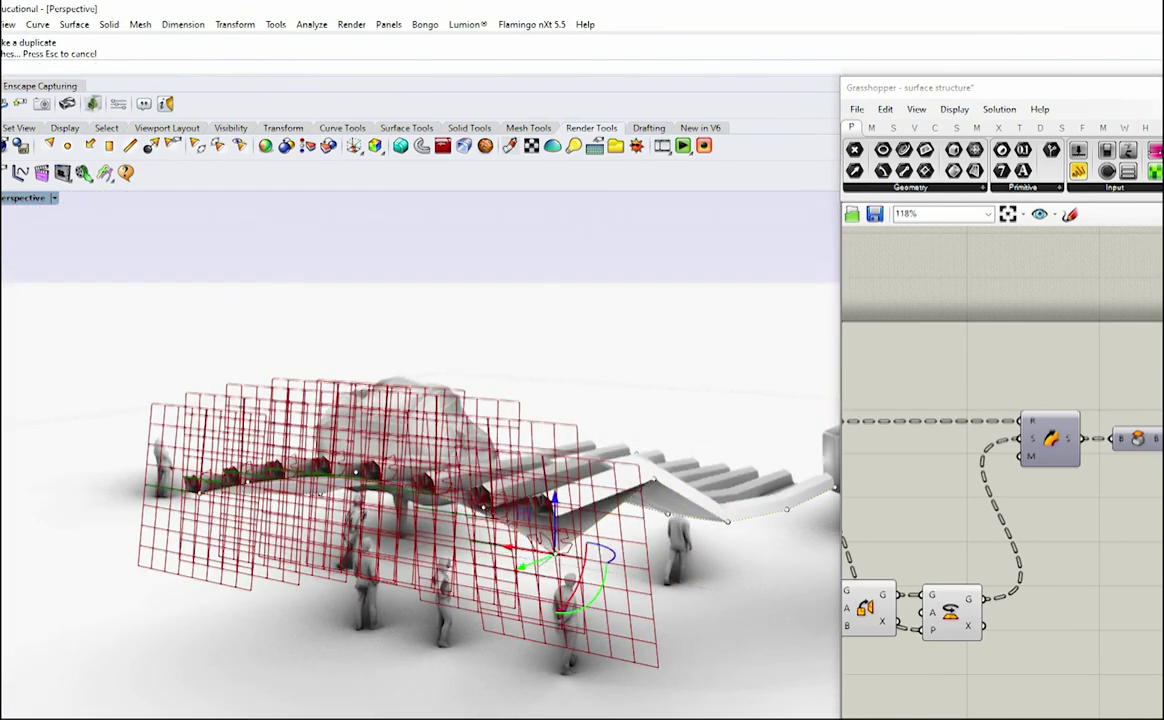
click(655, 479)
drag(654, 422, 654, 457)
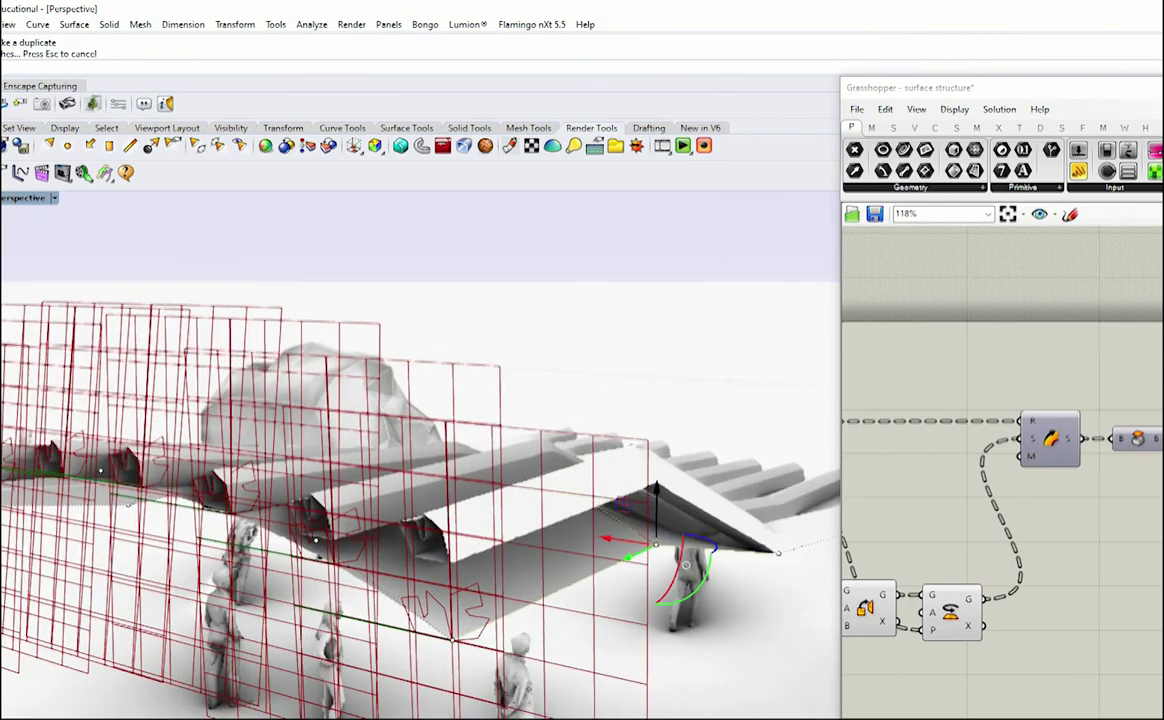
Turn the preview of the Sweep1 and Cap Holes components back on to compare the updated beams with the baked ones.
click(1036, 439)
middle_click(1034, 439)
click(1061, 411)
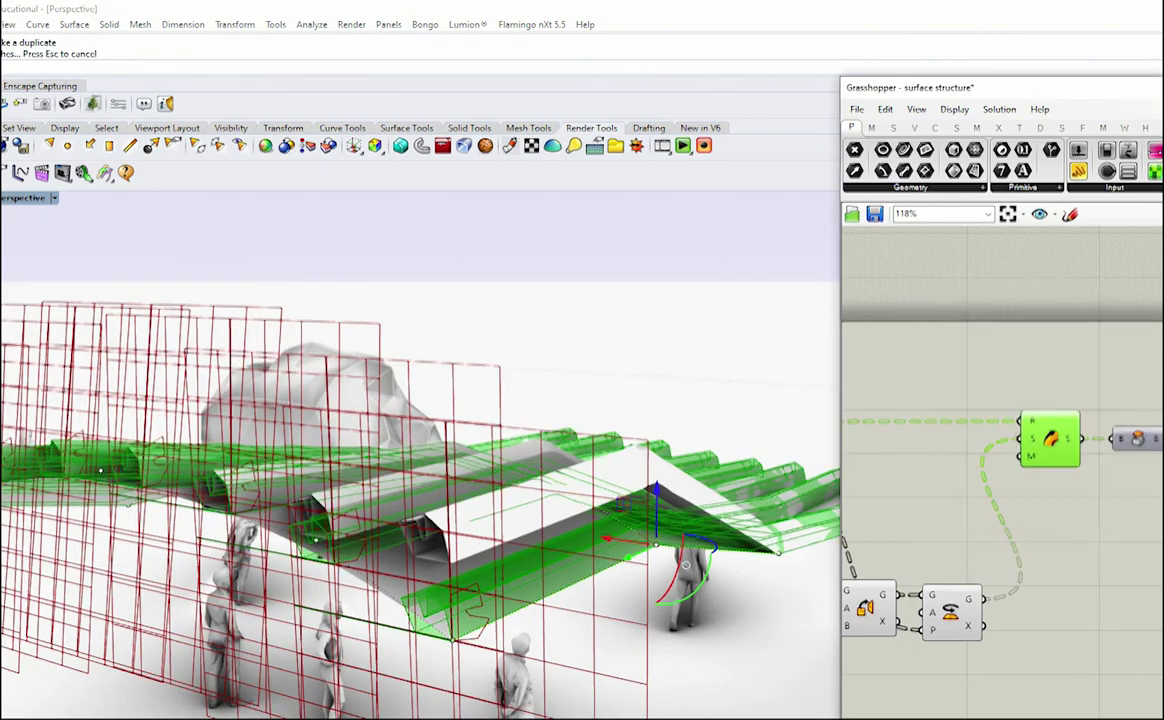
right_drag(560, 480, 555, 392)
click(1138, 439)
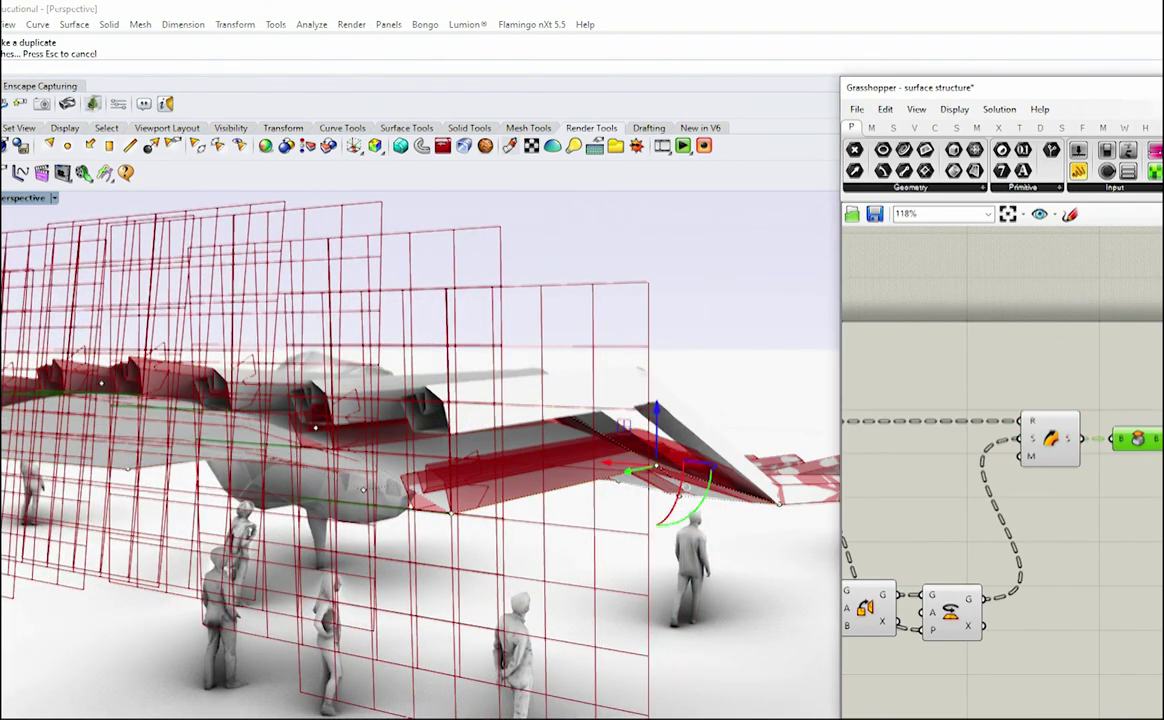
middle_click(1141, 438)
click(1162, 411)
scroll(1162, 413, up, 3)
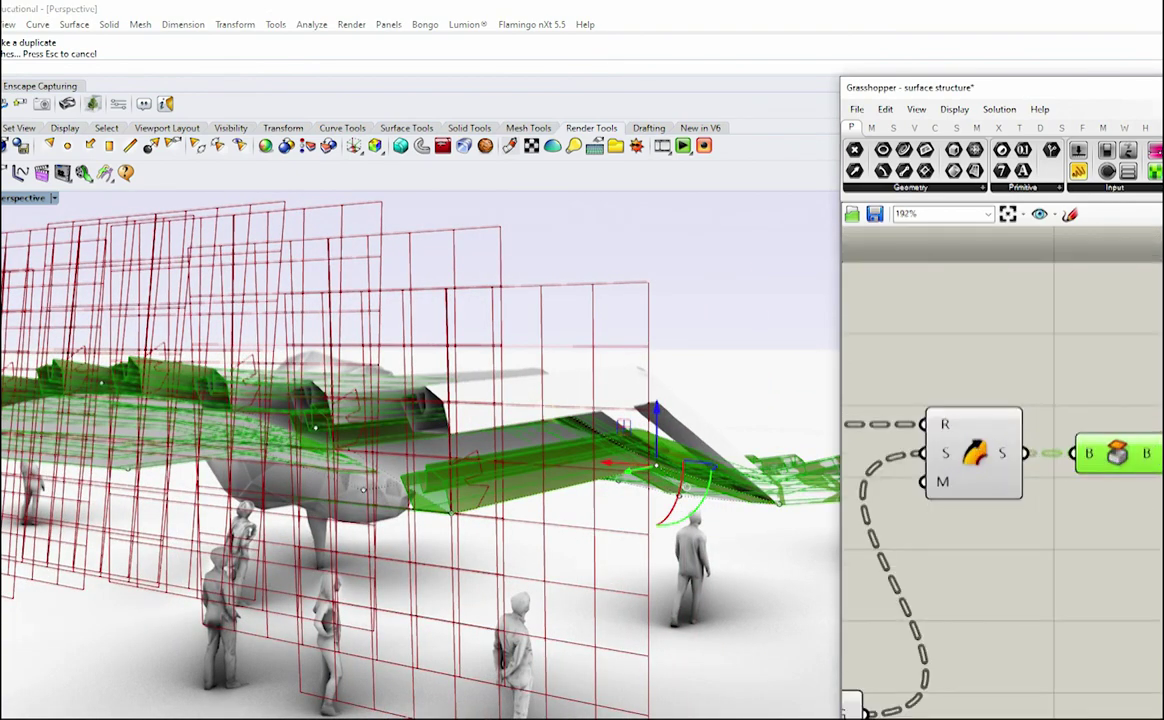
right_drag(1162, 413, 1070, 424)
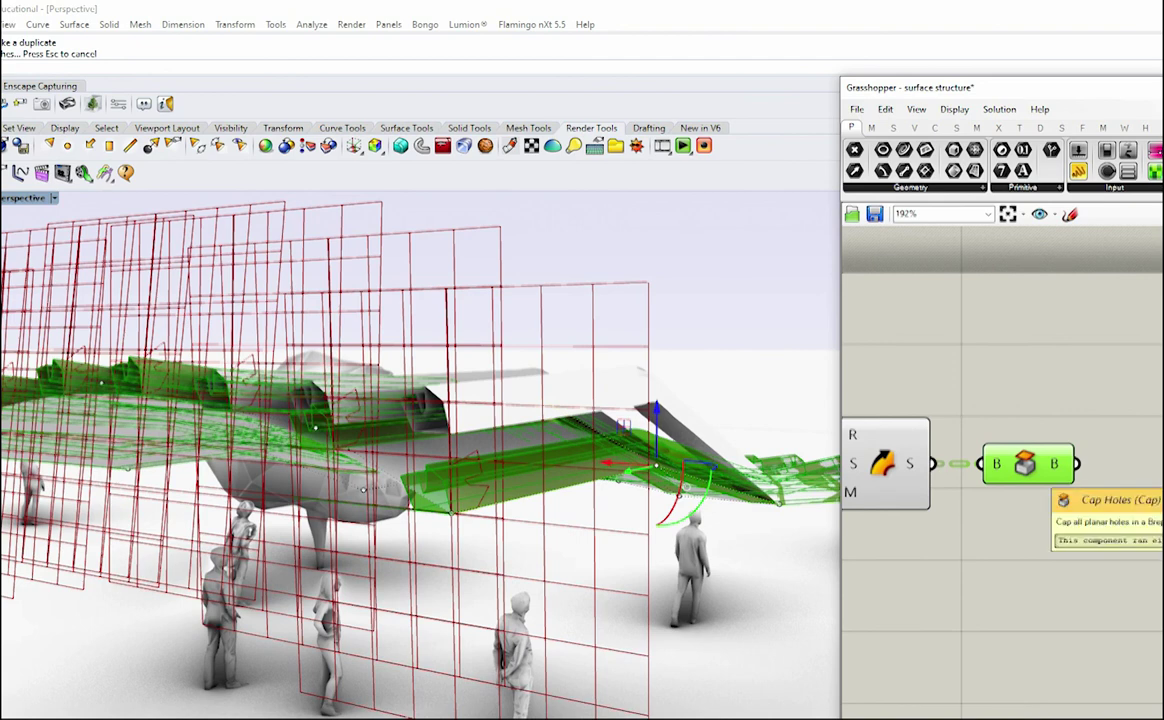
scroll(1070, 510, down, 5)
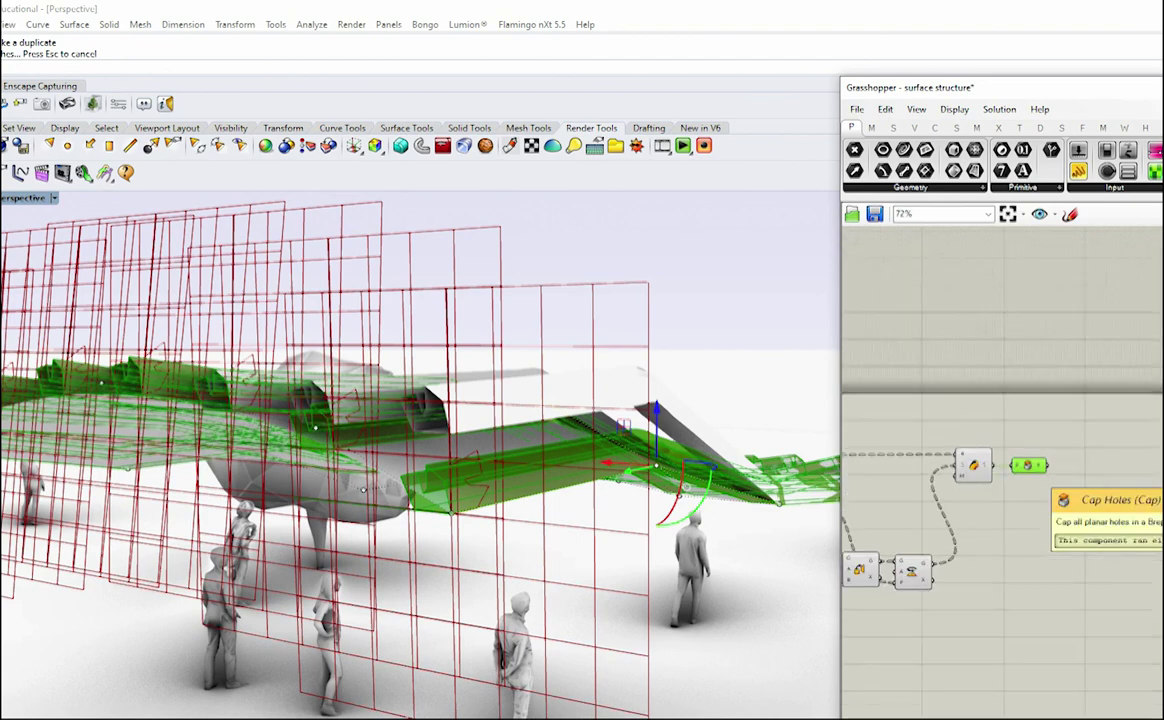
scroll(1070, 510, down, 2)
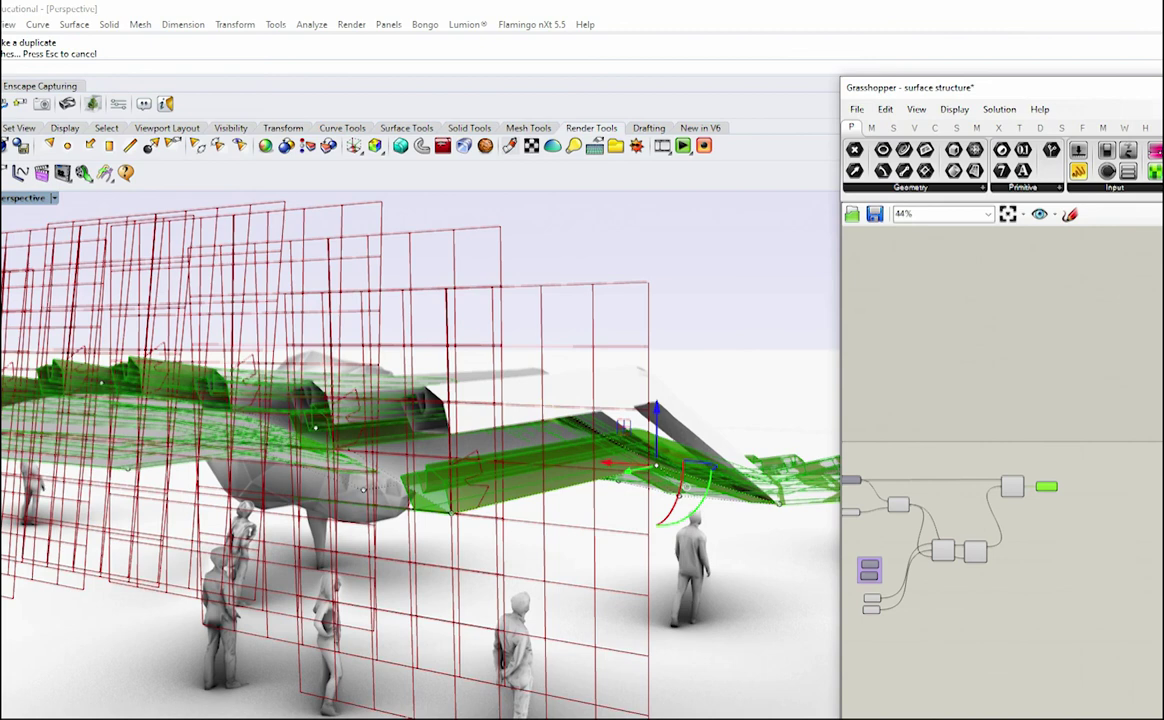
scroll(951, 531, up, 4)
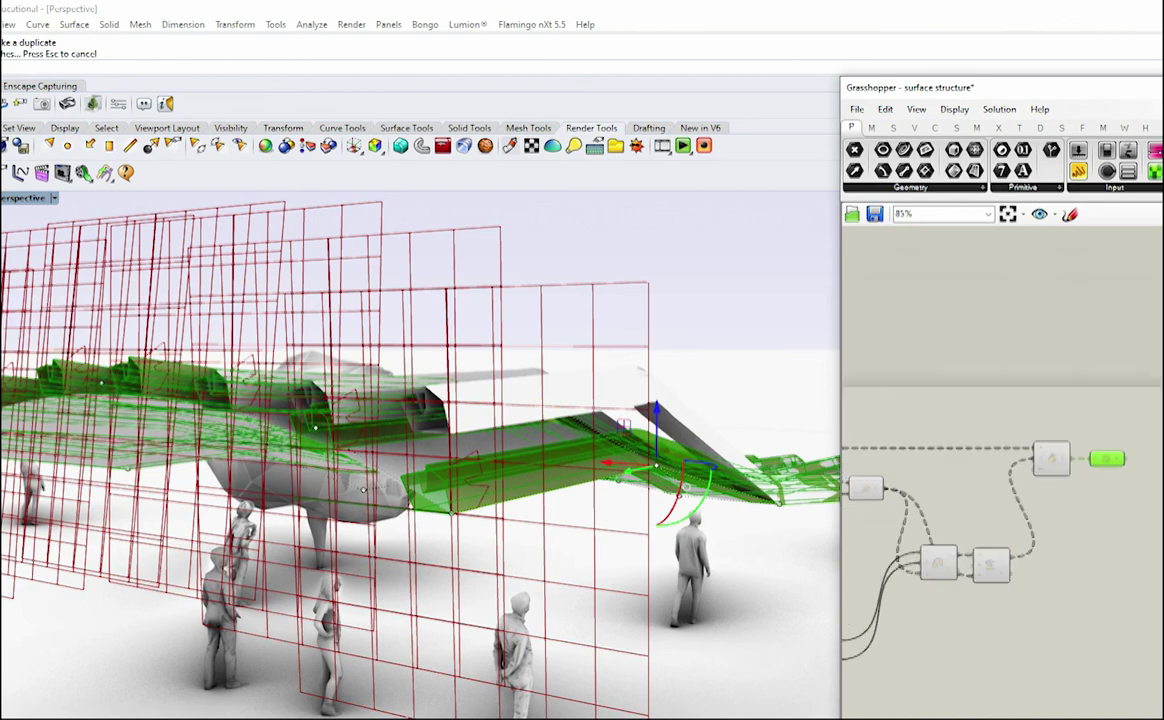